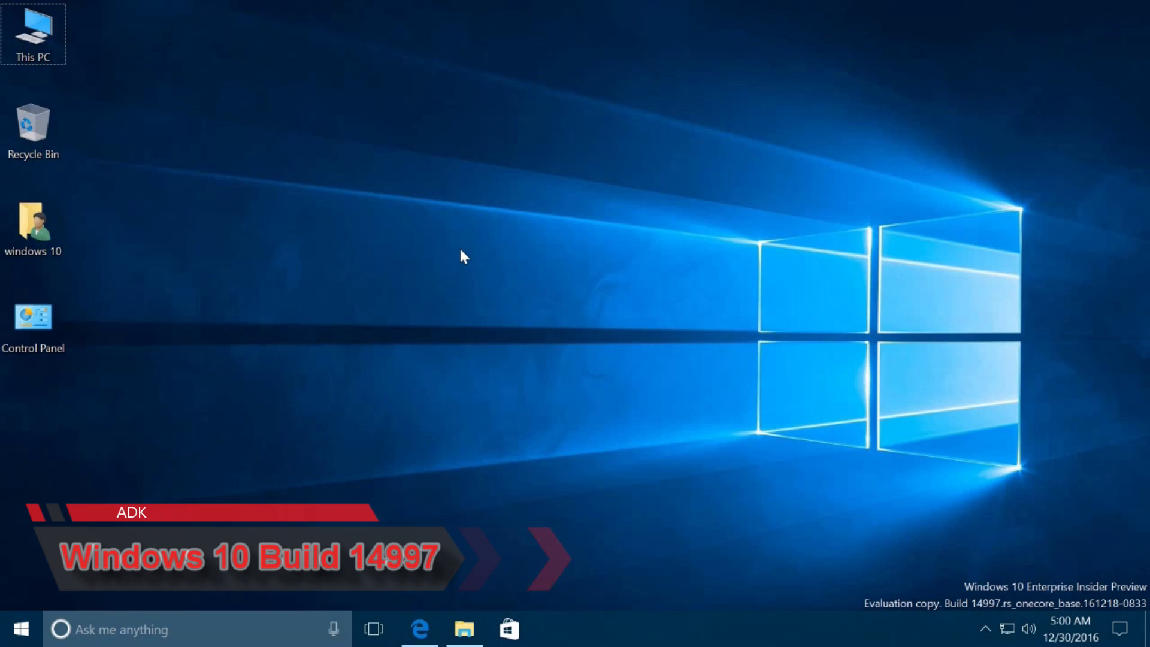
Step: Open the Start menu and scroll the installed apps list down and back to the top
click(6, 632)
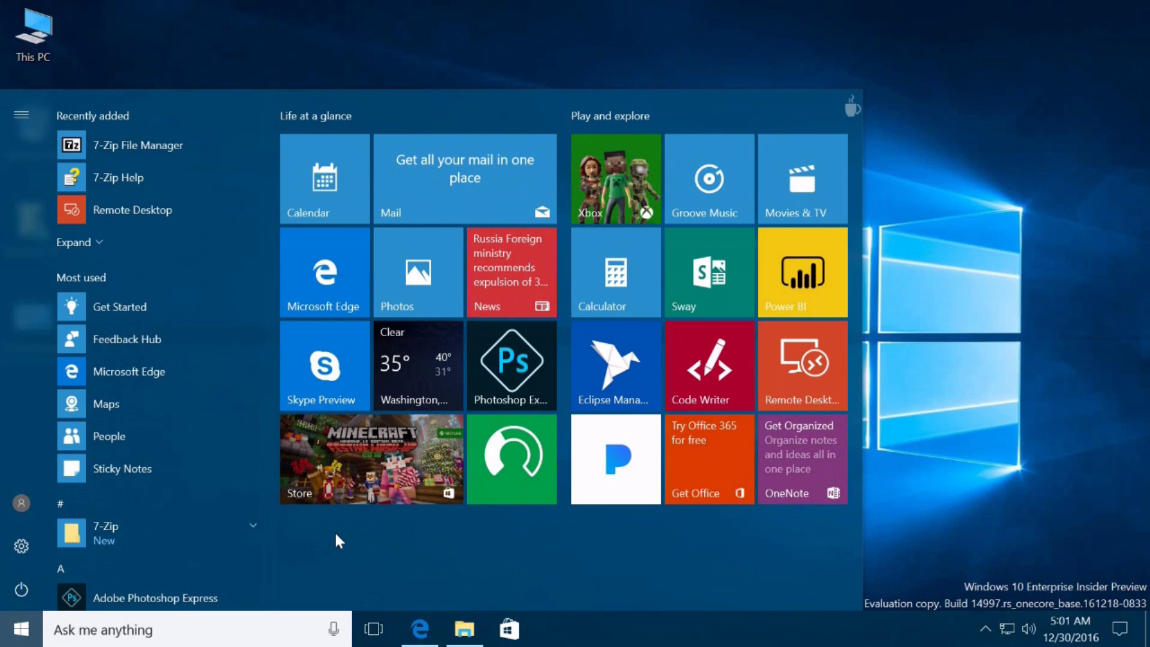
scroll(235, 529, down, 2)
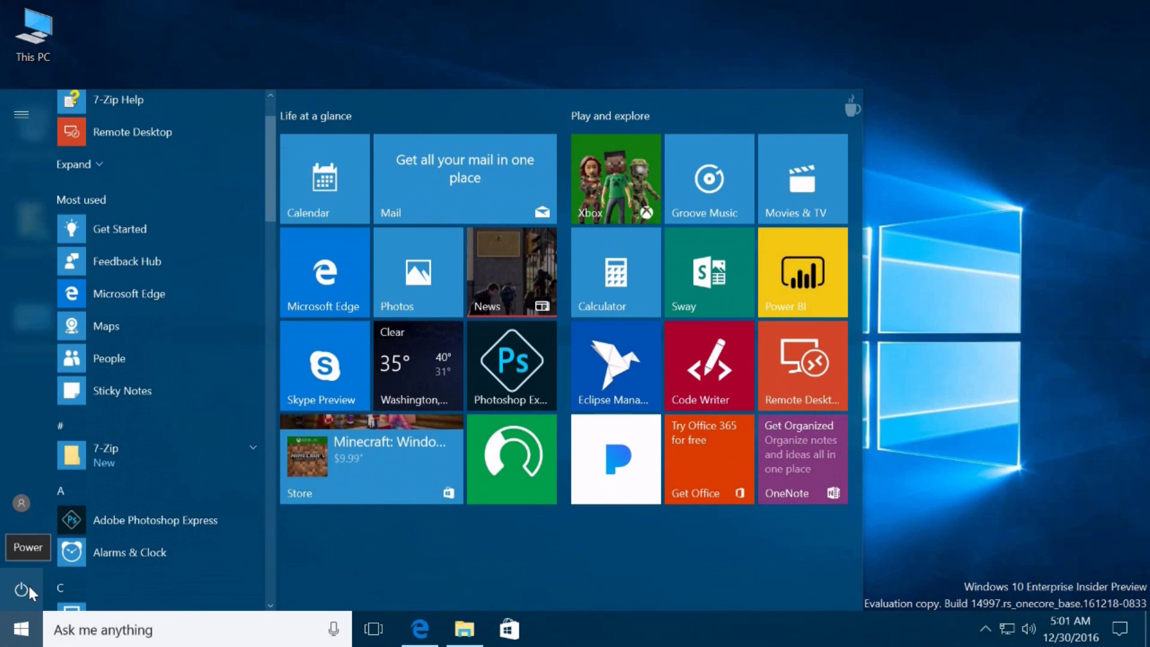
scroll(141, 384, down, 10)
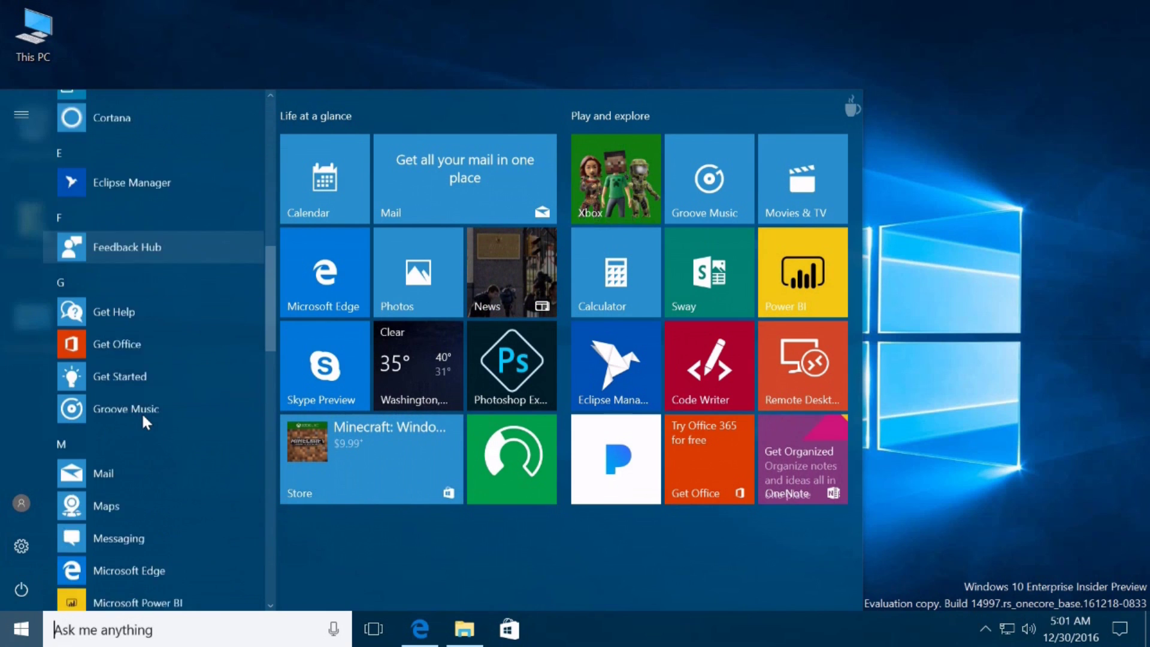
scroll(143, 418, up, 10)
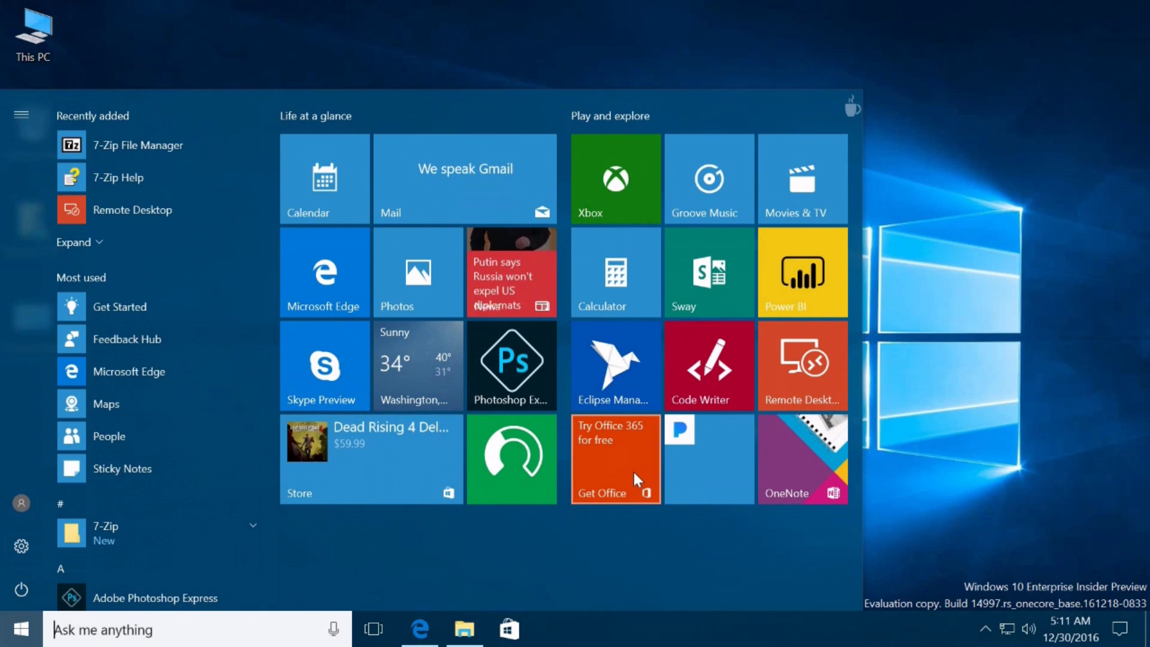
Step: Drop Get Office and OneNote onto the Pandora tile to create a new tile folder
drag(634, 472, 724, 472)
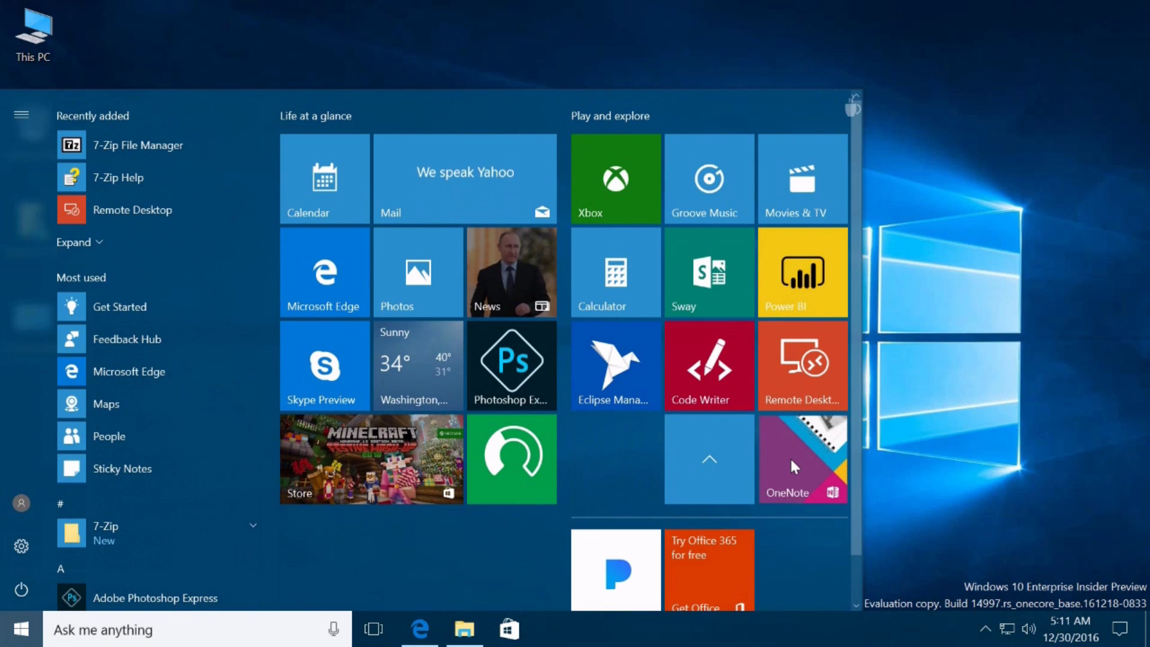
drag(788, 472, 698, 469)
click(714, 462)
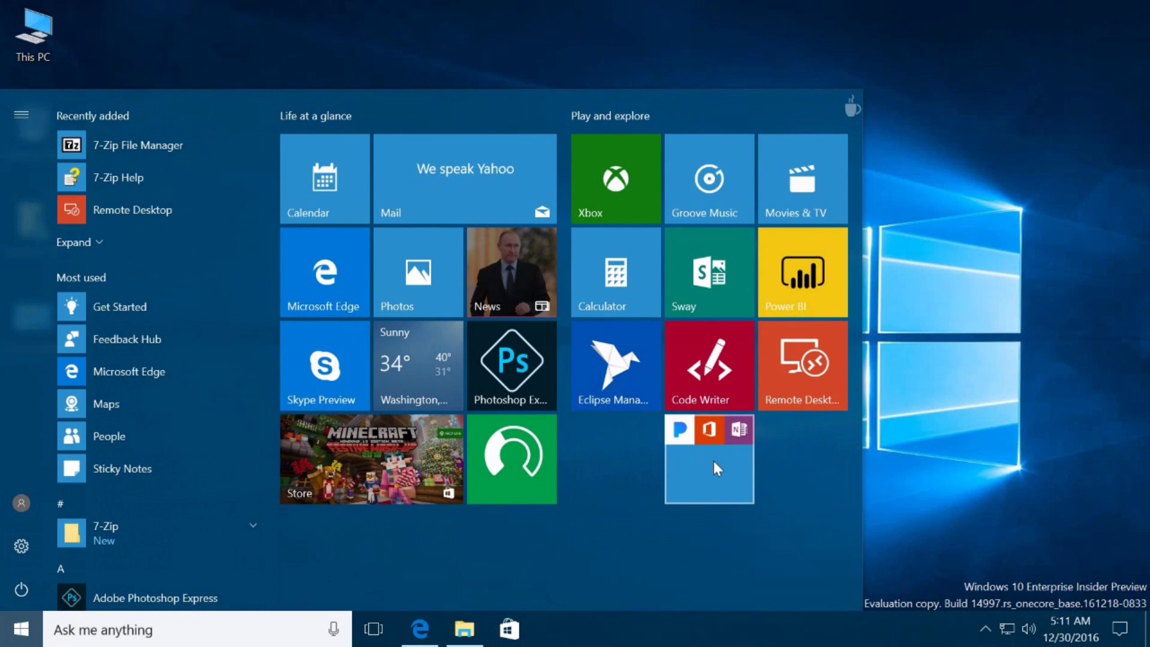
click(714, 462)
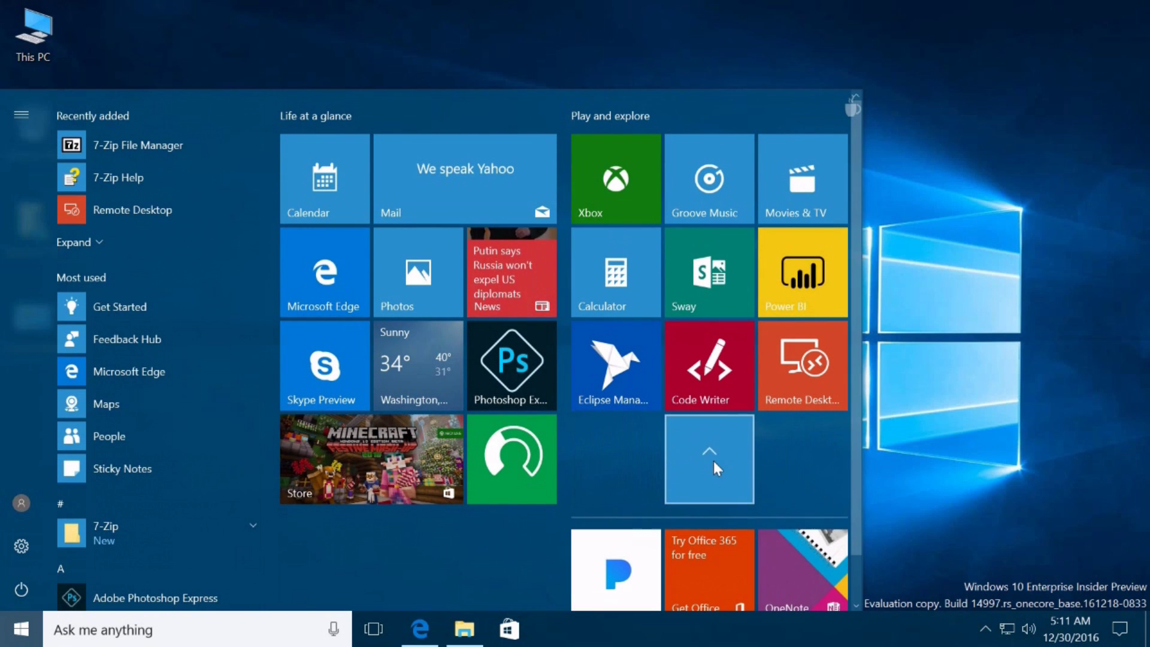
Step: Add the Code Writer, Eclipse Manager and Remote Desktop tiles to the folder
drag(713, 368, 708, 467)
click(616, 354)
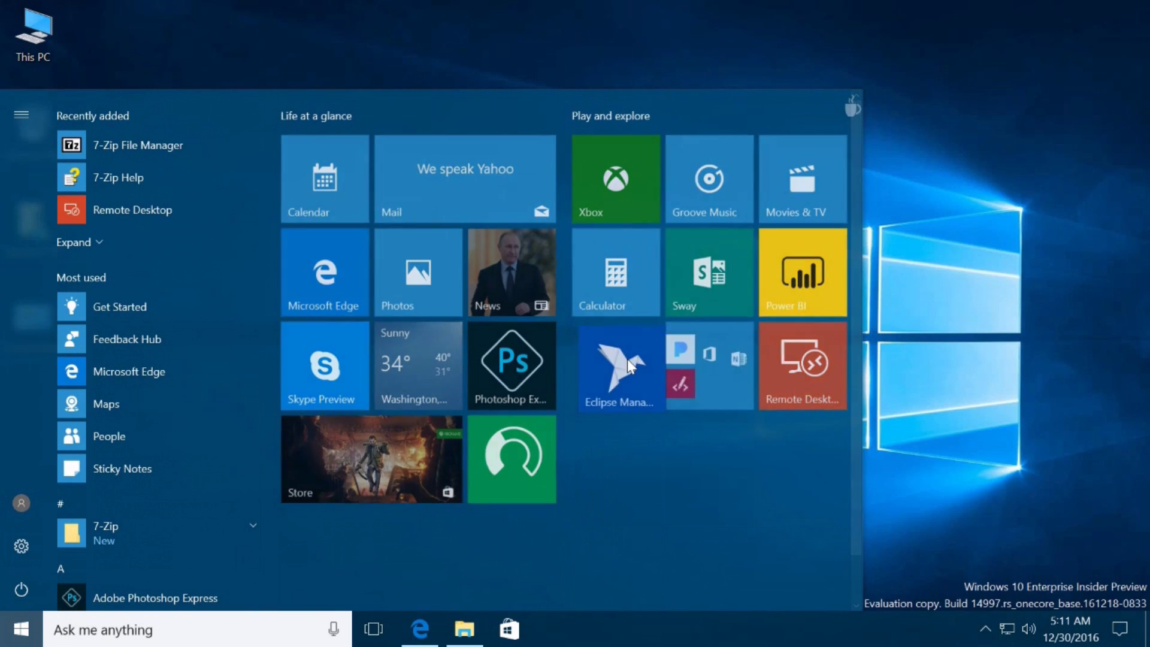
drag(627, 359, 730, 361)
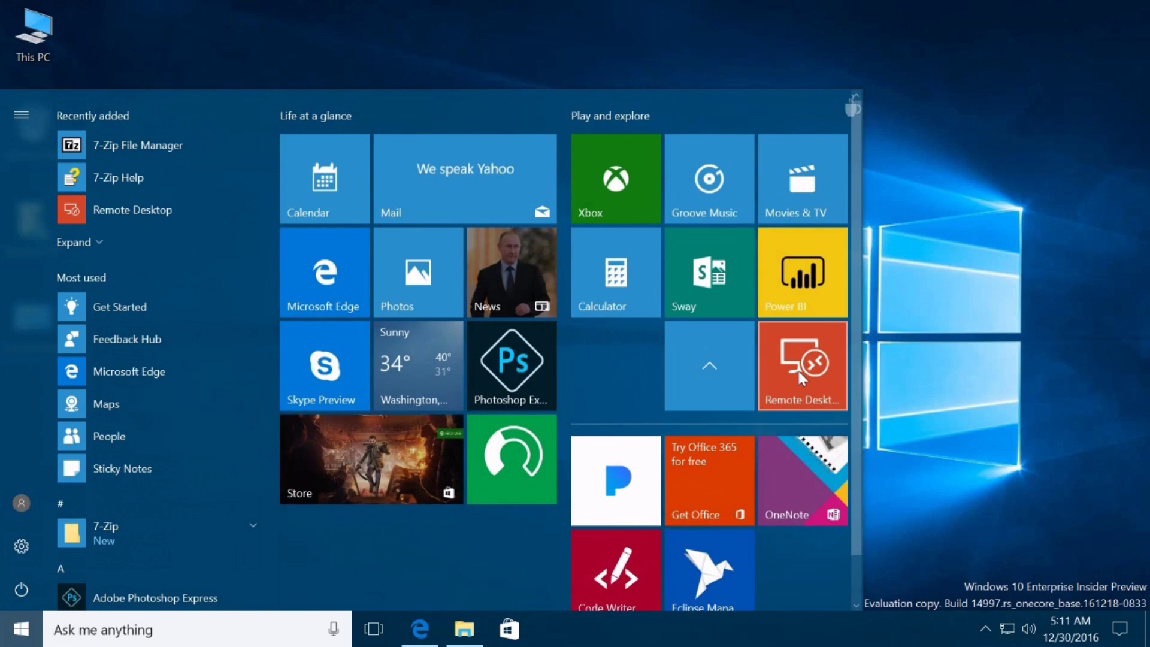
drag(802, 378, 705, 373)
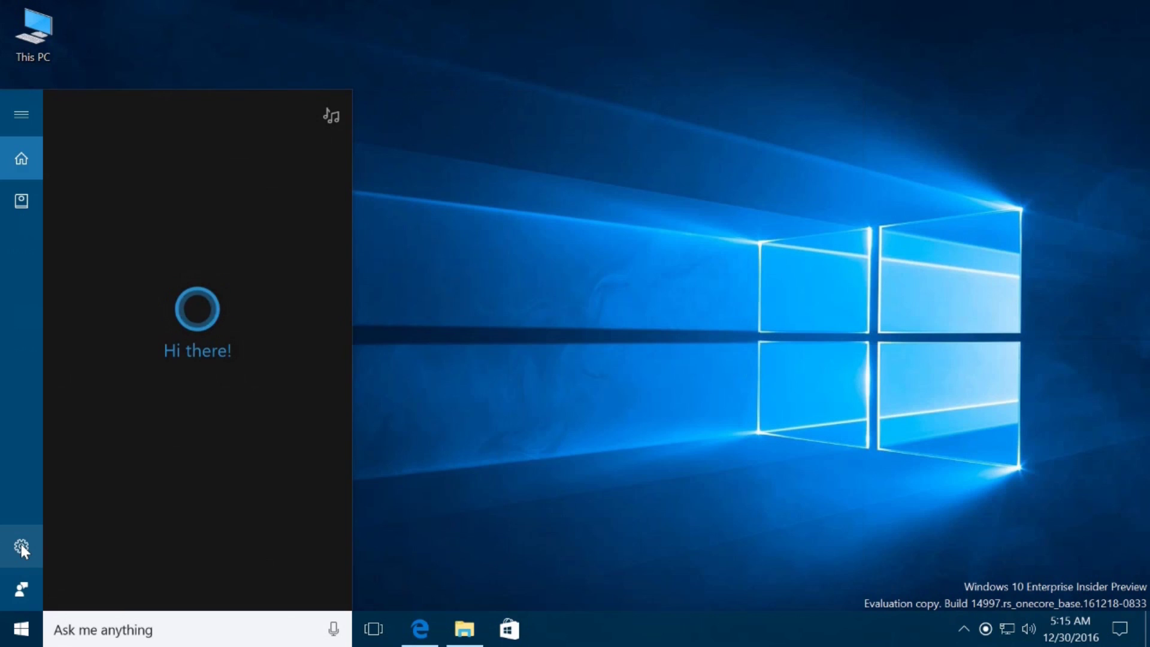
Step: In Cortana's settings, switch the Keyboard shortcut toggle to On
click(20, 545)
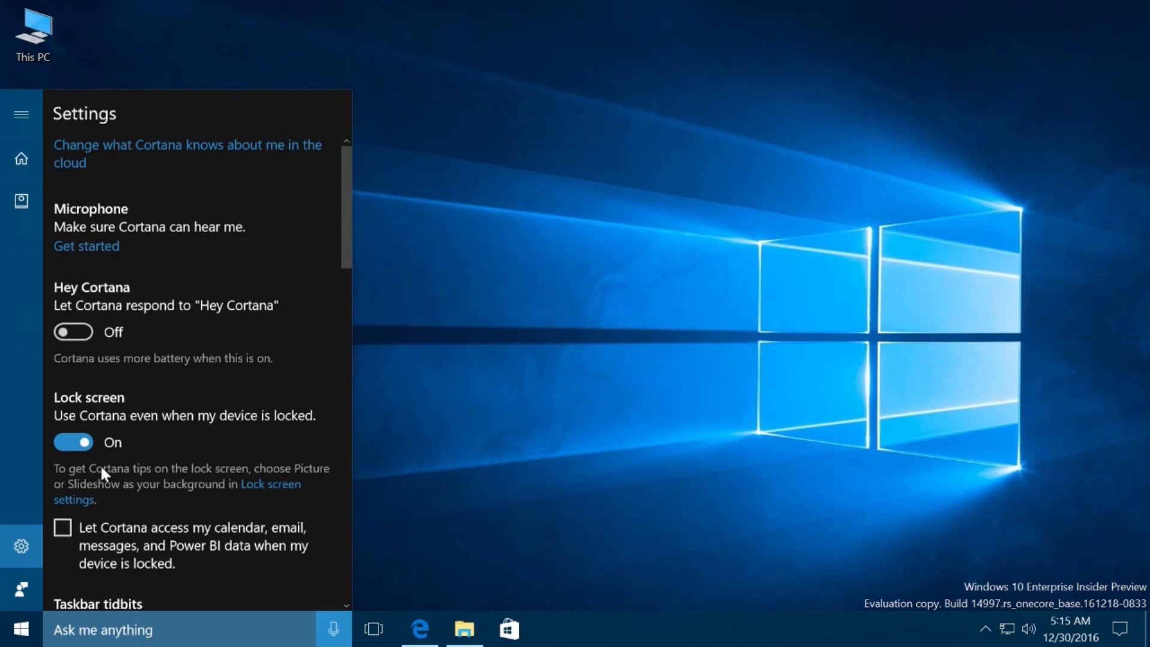
scroll(116, 467, down, 3)
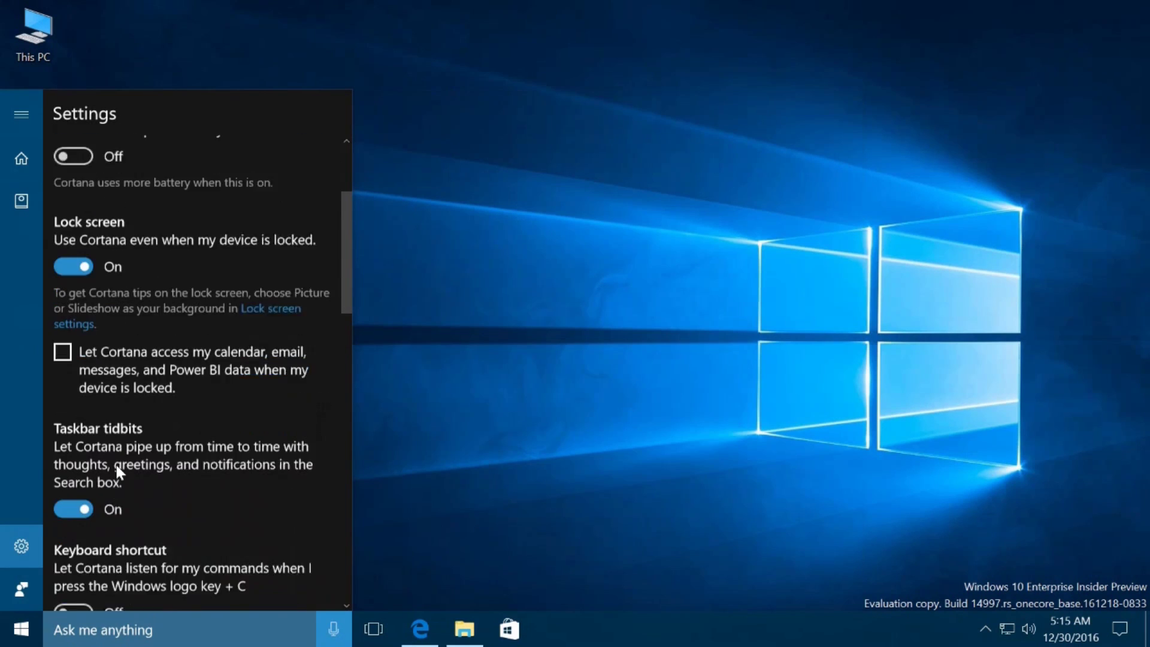
scroll(116, 465, down, 4)
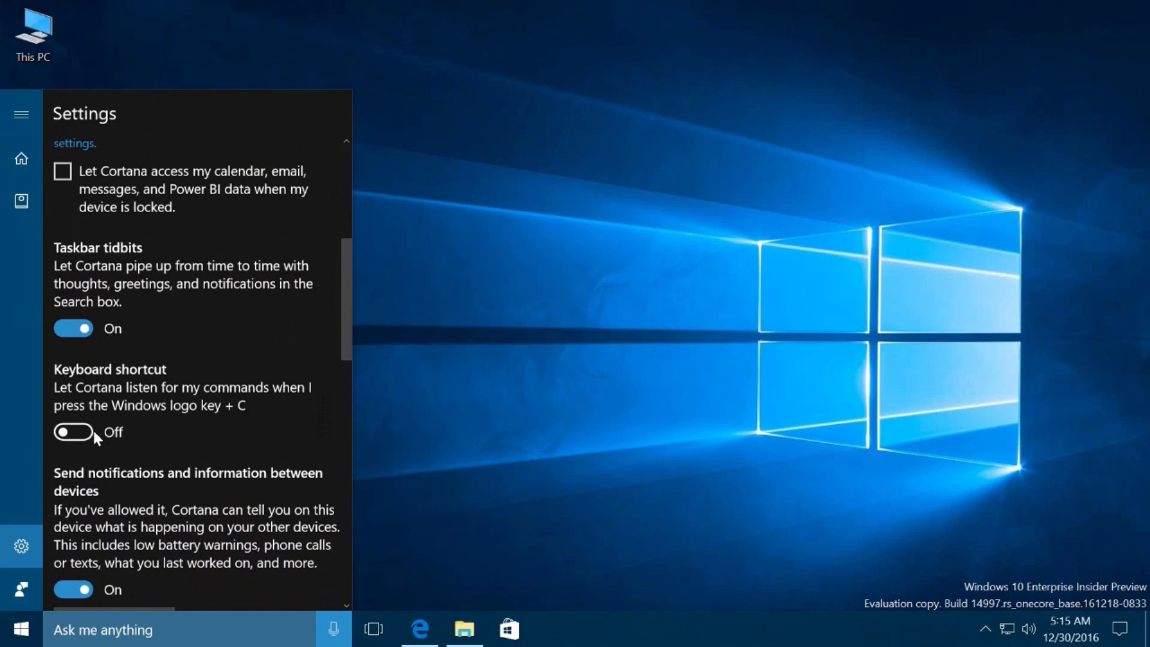
click(81, 433)
scroll(139, 427, down, 1)
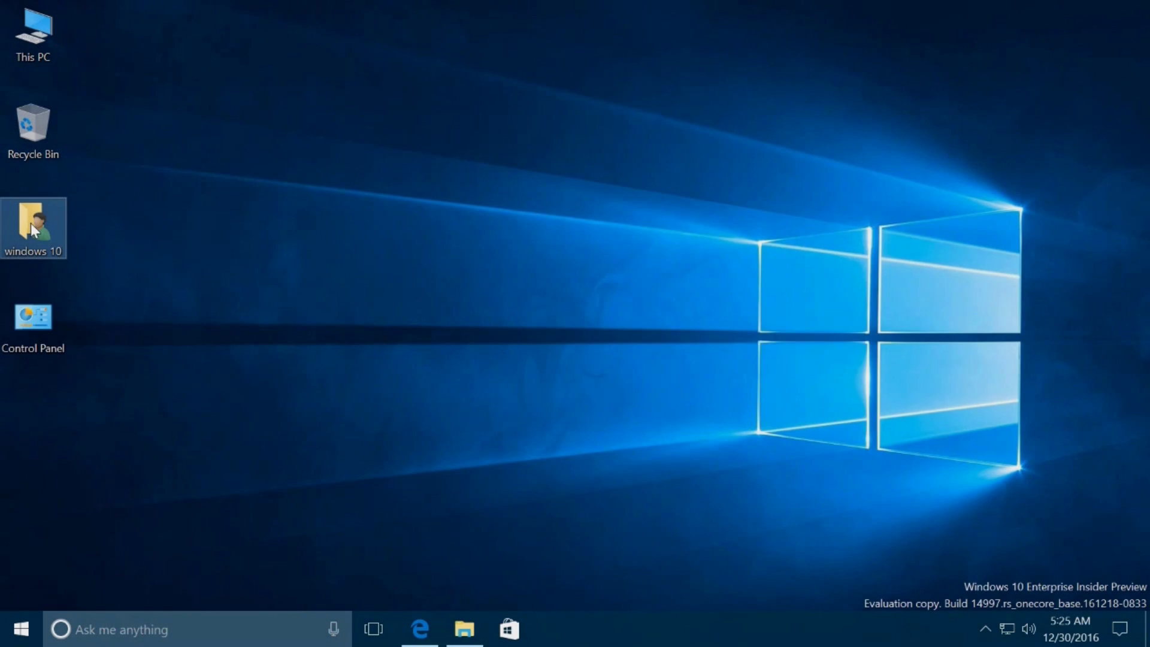
Step: Open the windows 10 folder and select images 04b_484x273 and 03b_484x273
double_click(31, 223)
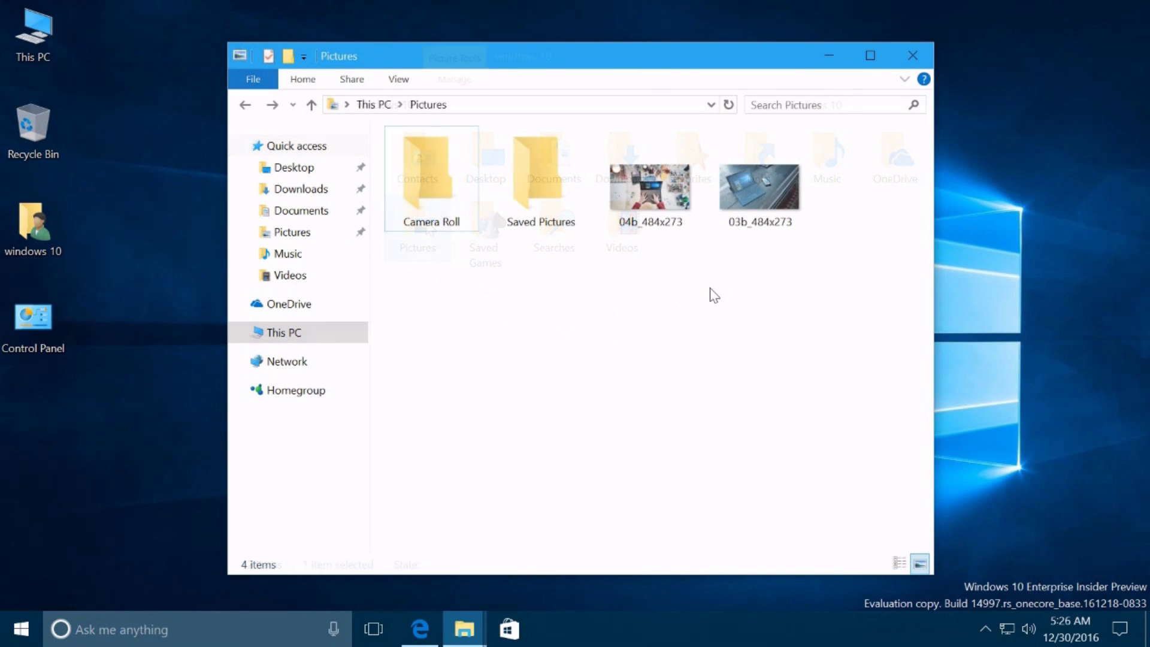
drag(822, 273, 660, 178)
click(688, 264)
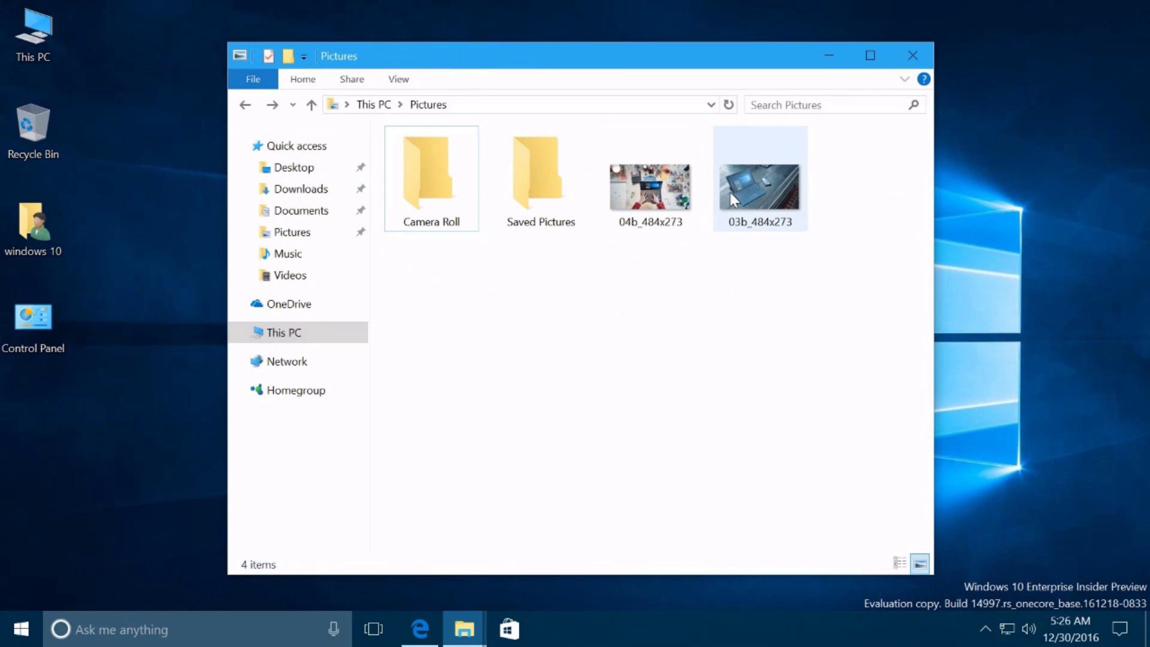
drag(773, 302, 618, 188)
Step: Preview the apps the two images can be shared to, then dismiss the Share pane
click(351, 80)
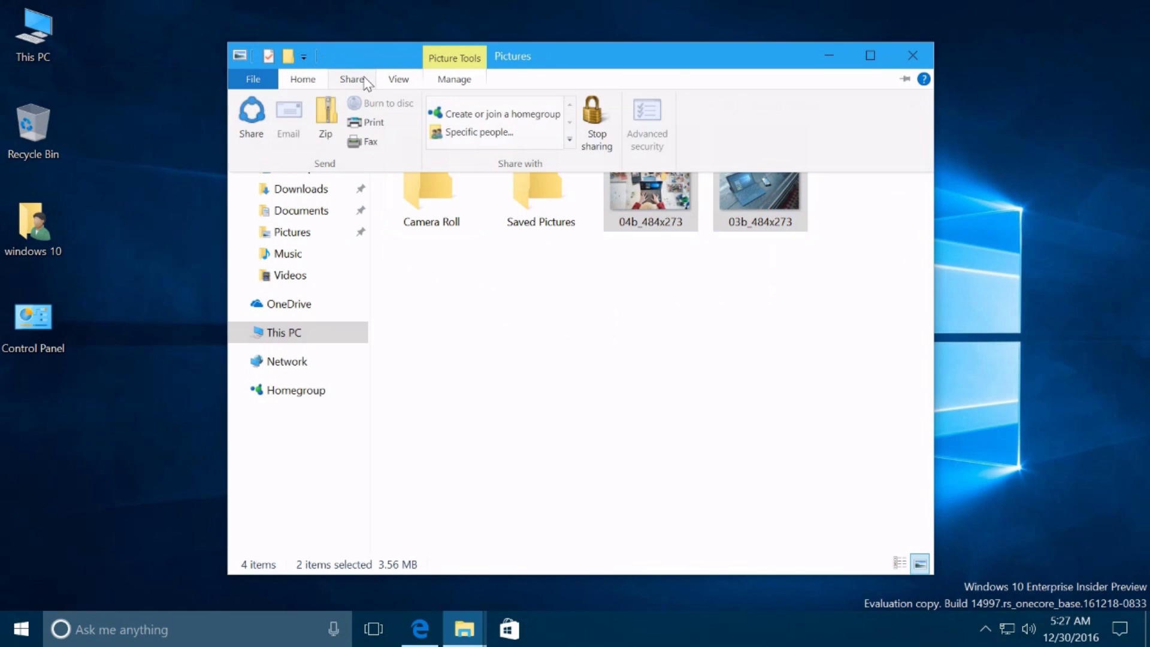
click(241, 114)
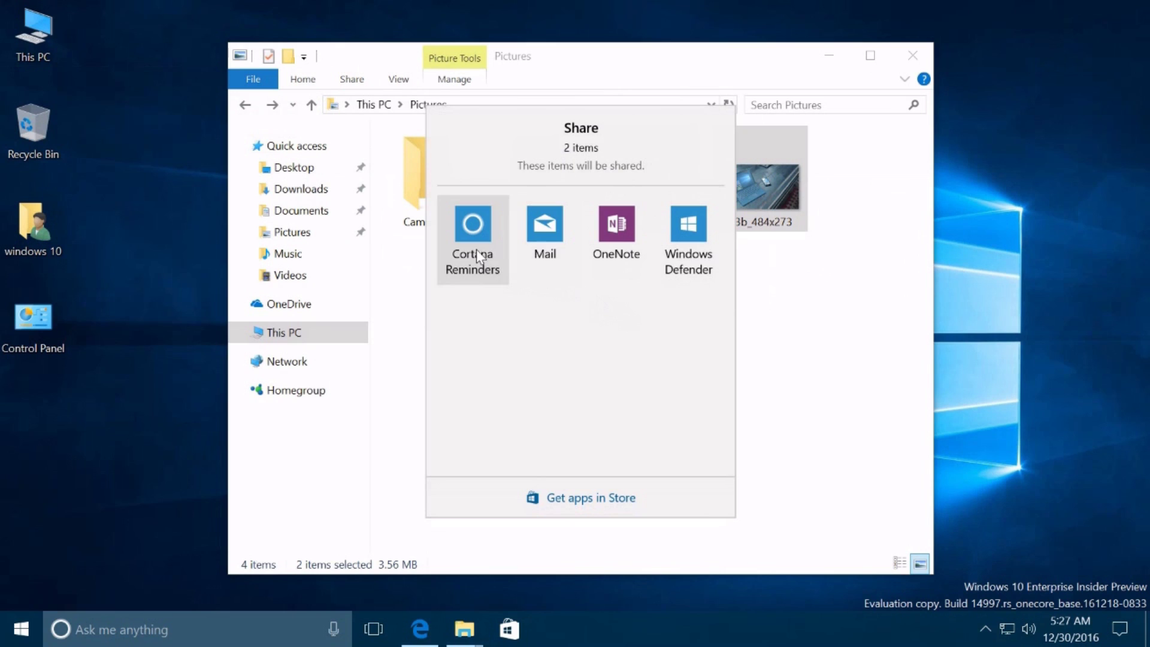
click(778, 321)
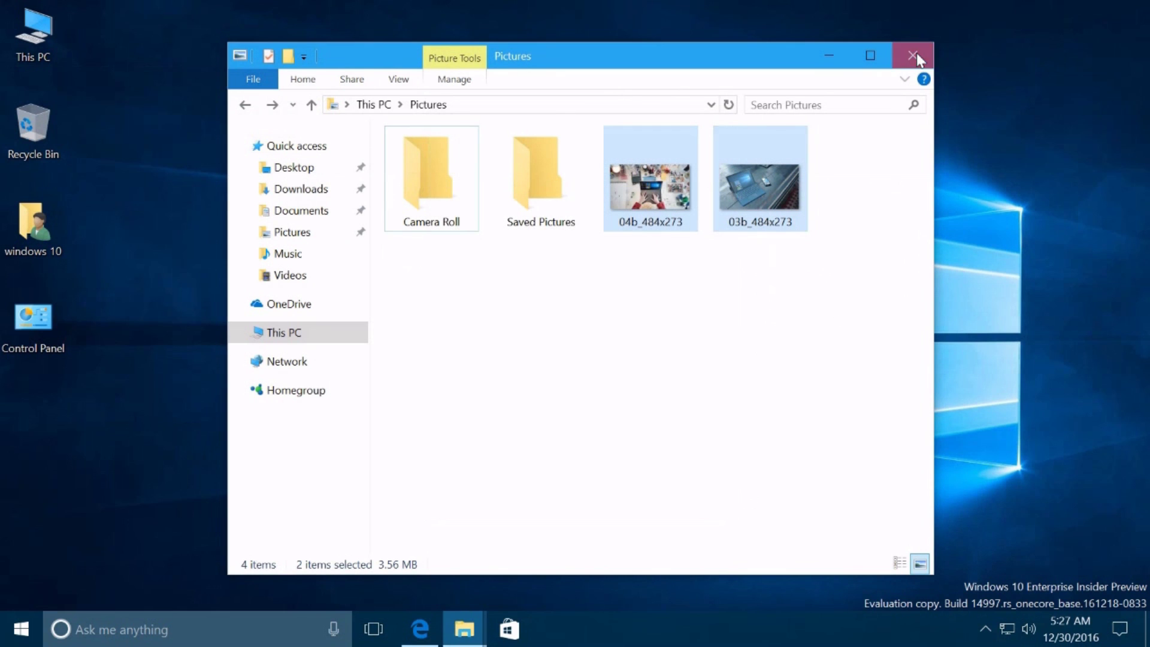
Step: Close the Pictures window and launch Windows Settings from the Start menu
click(917, 57)
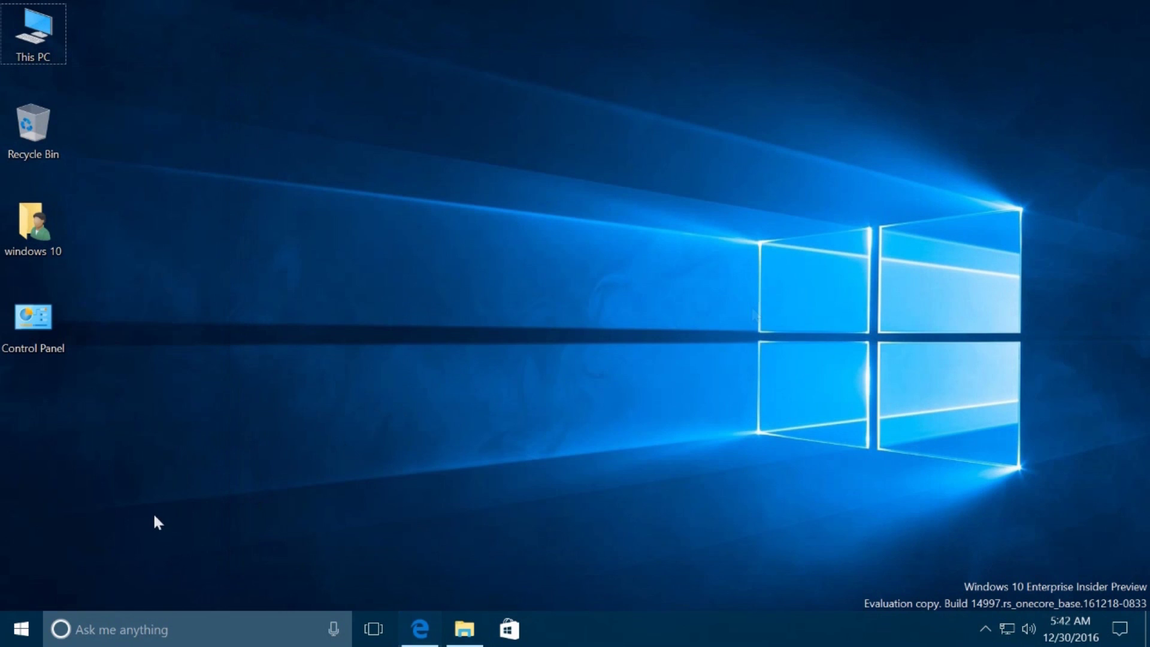
click(21, 629)
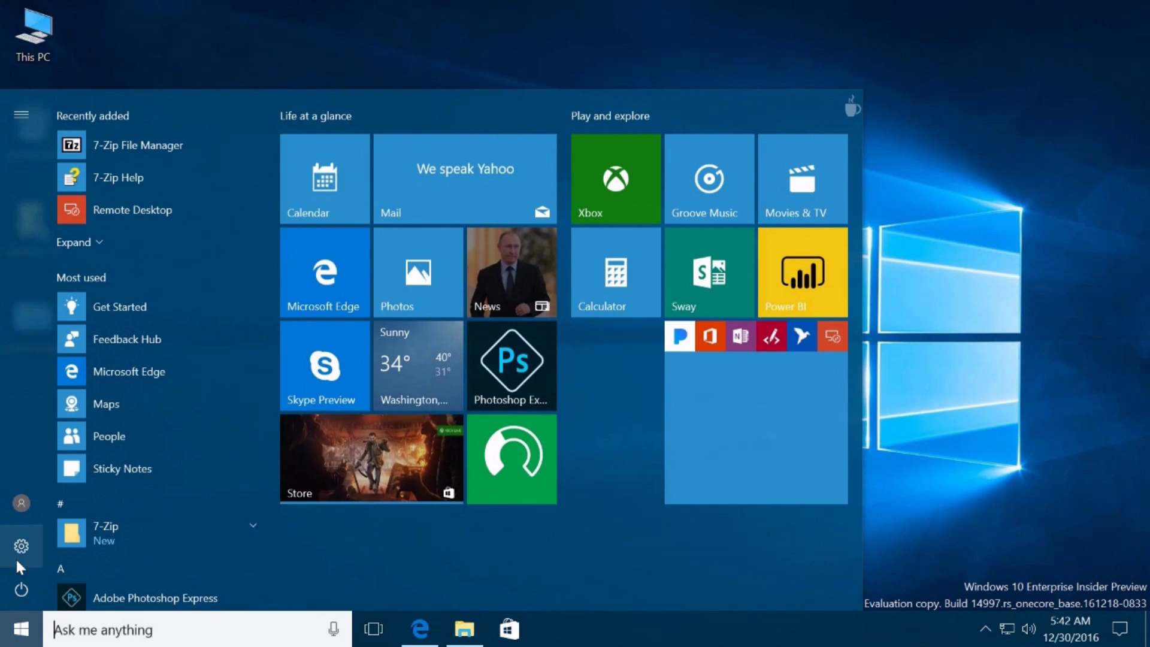
click(18, 548)
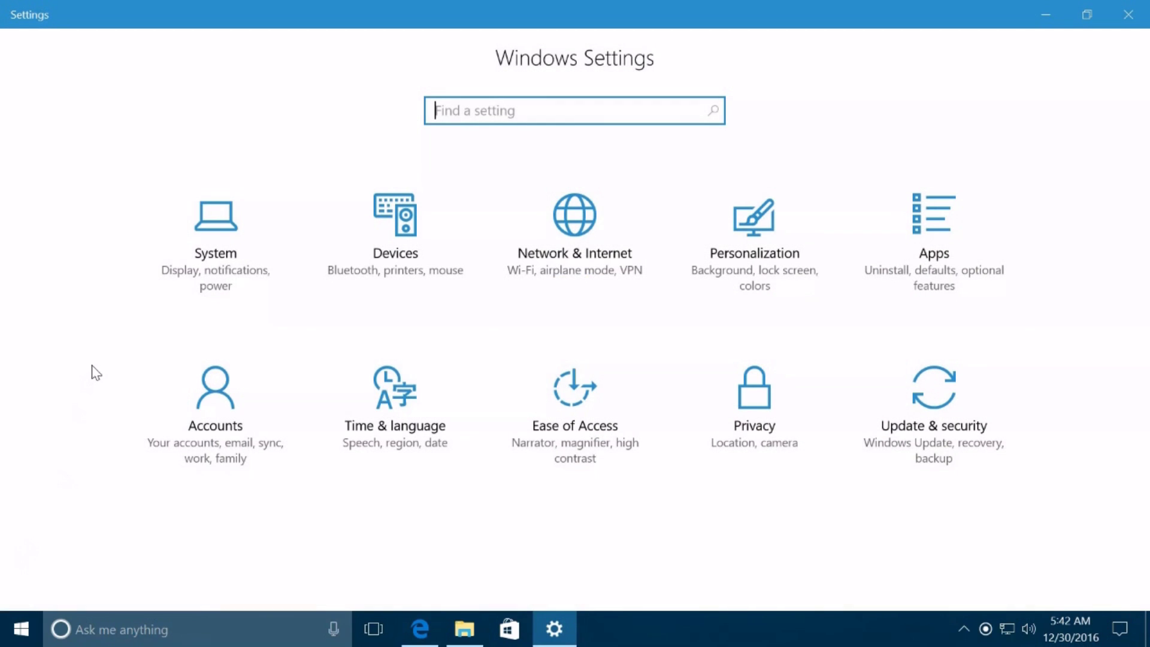
Step: Scroll through the Apps & features list, then return to the Settings home page
click(944, 236)
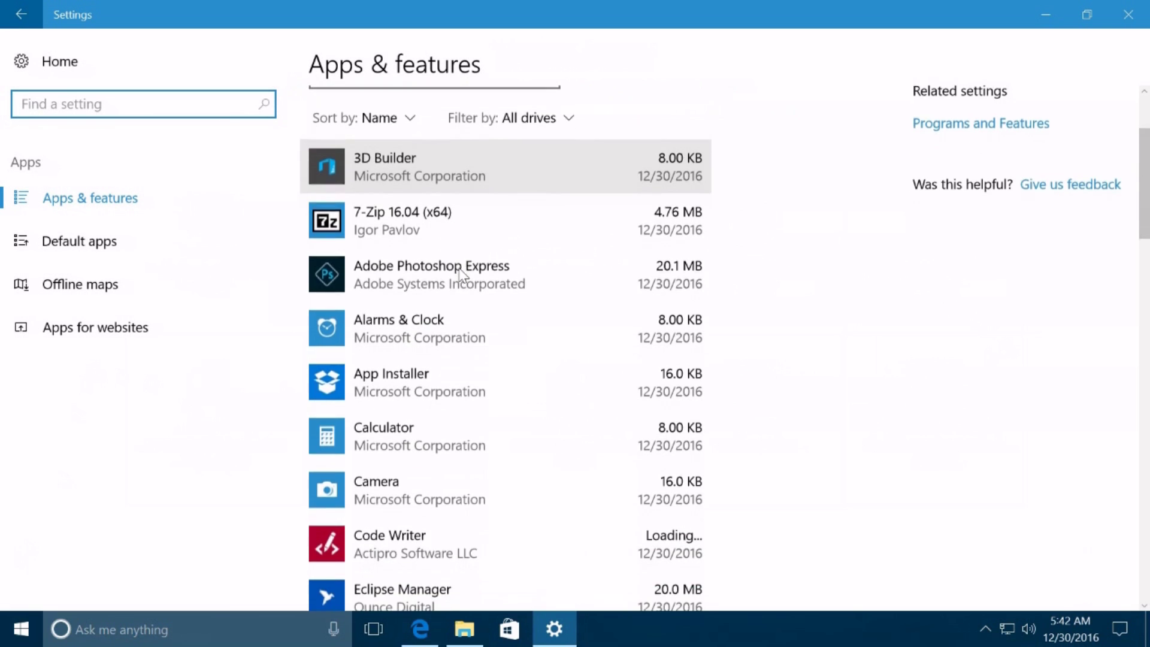
scroll(459, 275, down, 5)
scroll(457, 270, up, 8)
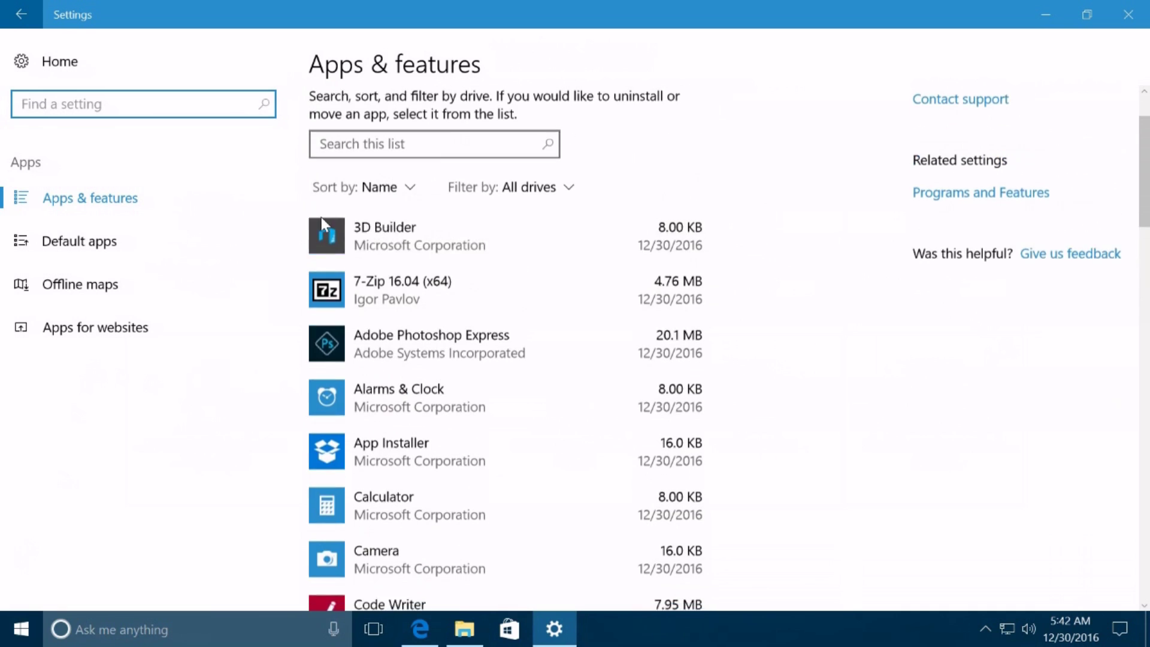
click(24, 15)
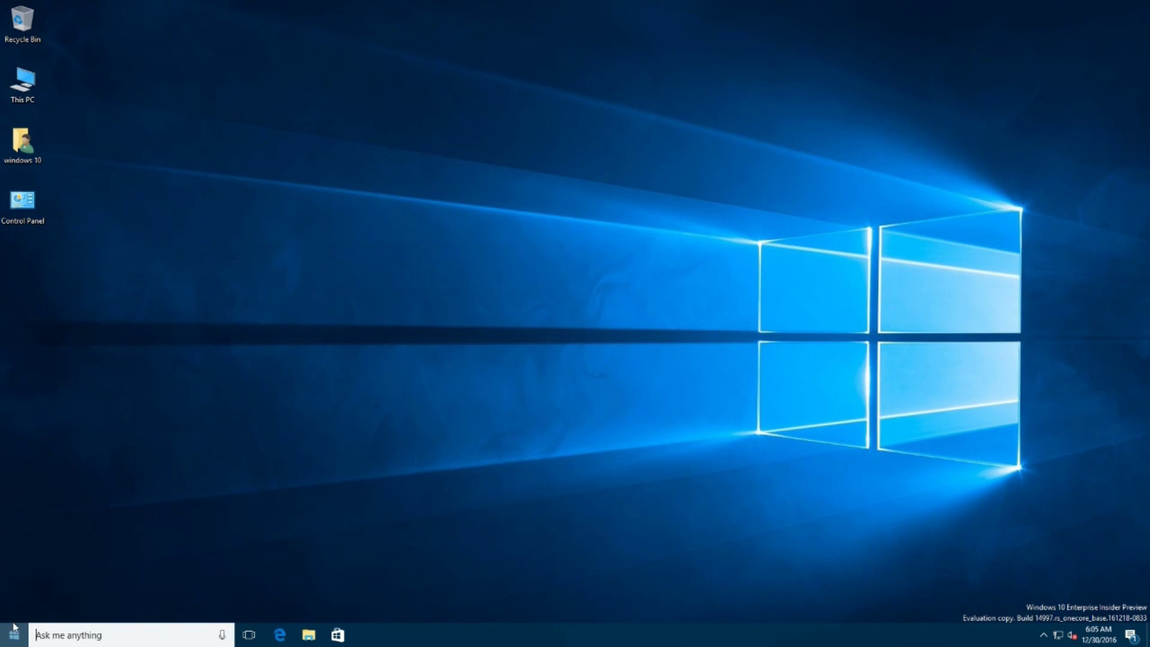
Step: Go to System display settings and review scaling and resolution options without changing them
click(14, 580)
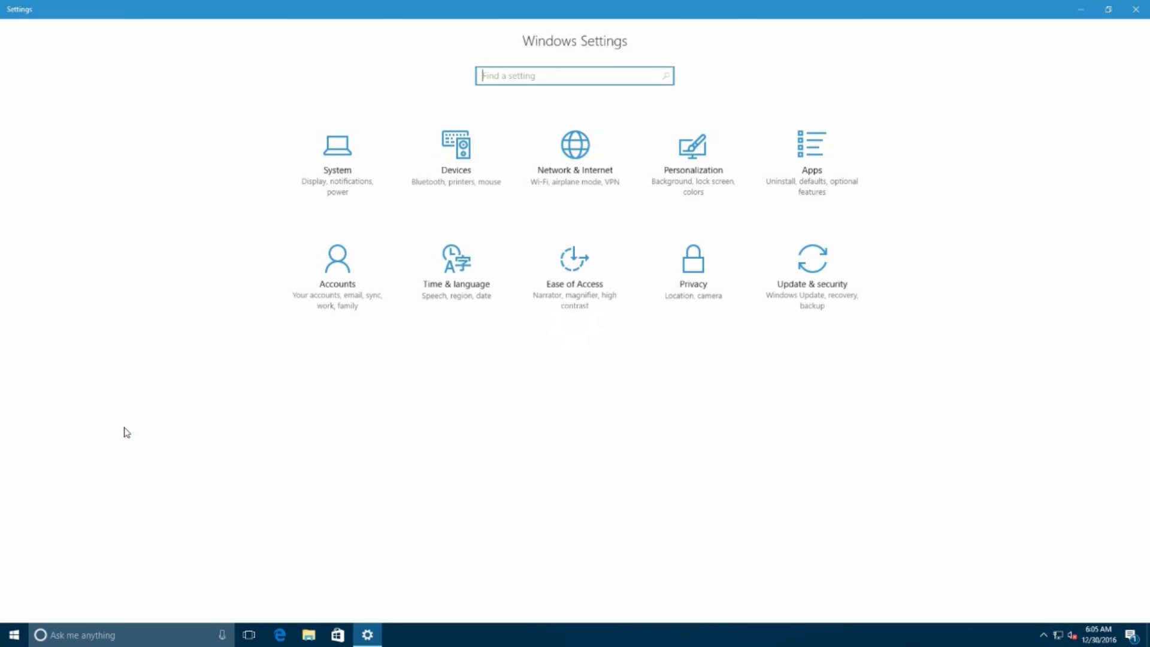
click(328, 162)
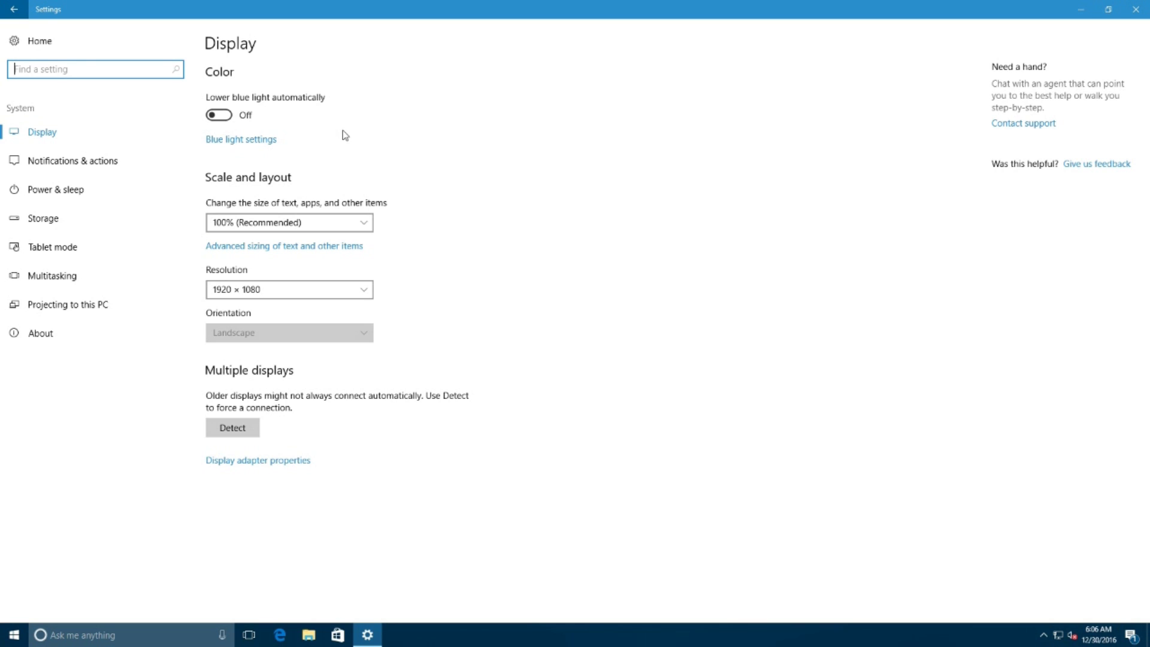
click(364, 226)
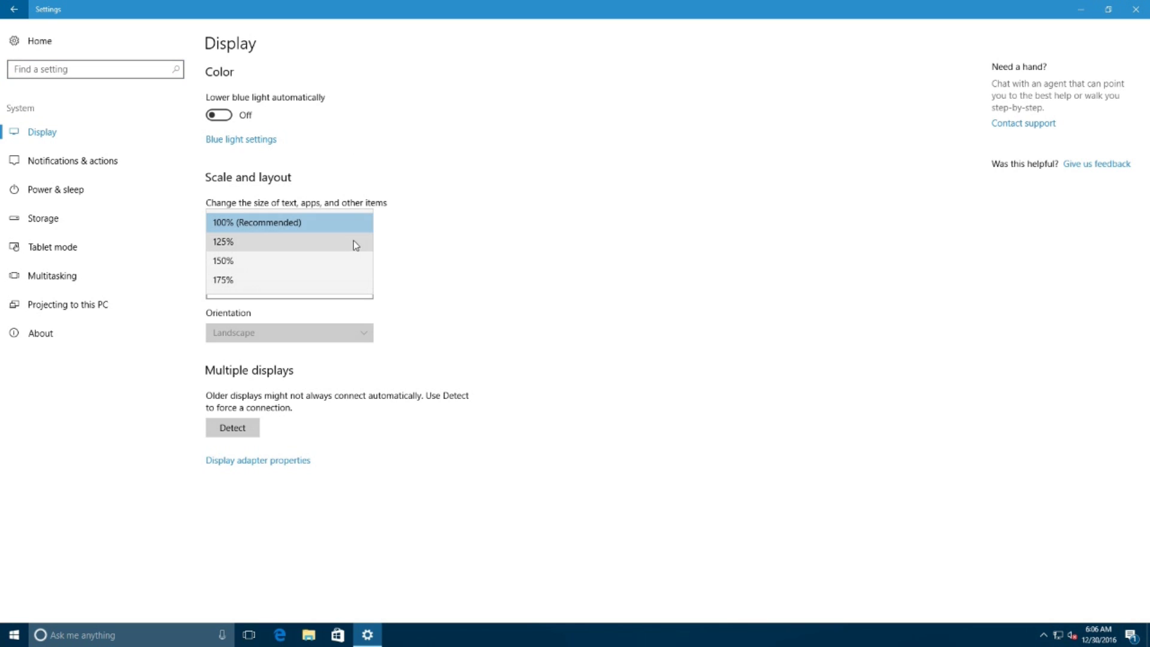
click(407, 259)
click(362, 290)
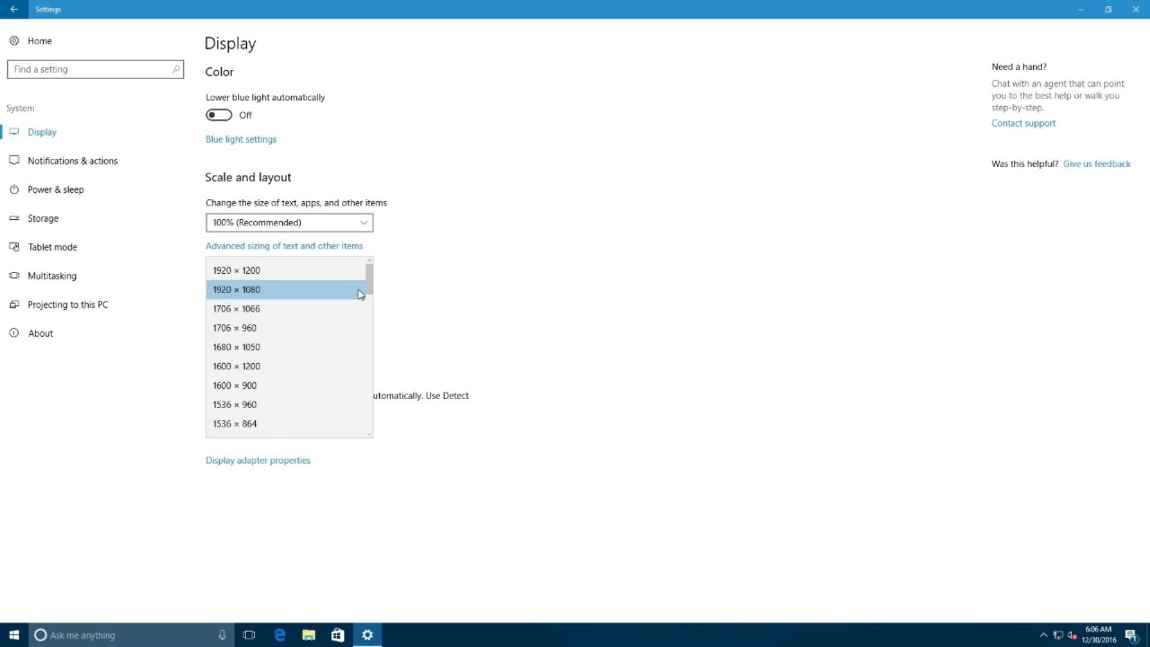
scroll(329, 320, down, 5)
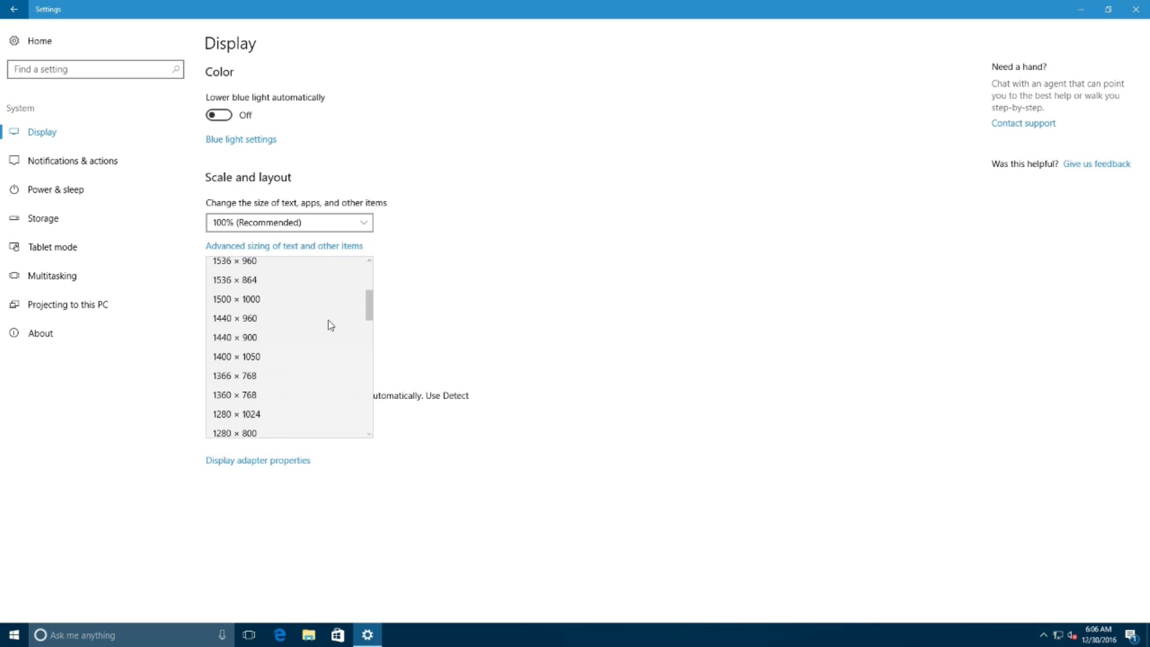
scroll(333, 318, up, 5)
click(431, 230)
Step: Keep text size at 100%, detect displays (none found), and view the adapter properties
click(365, 226)
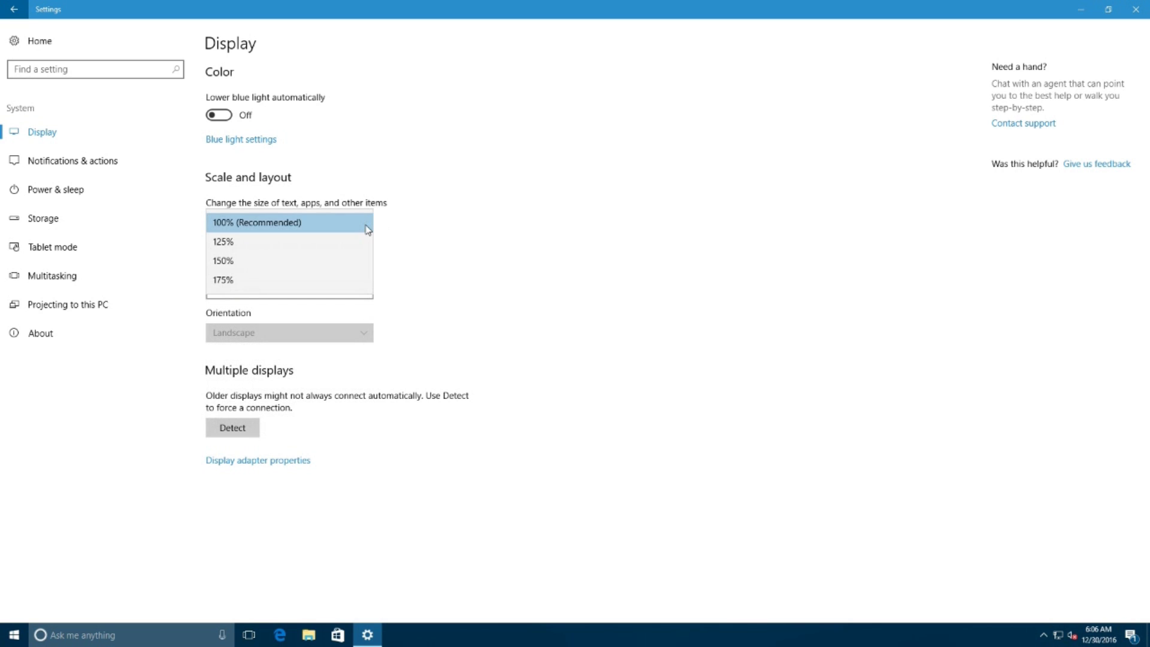
click(411, 229)
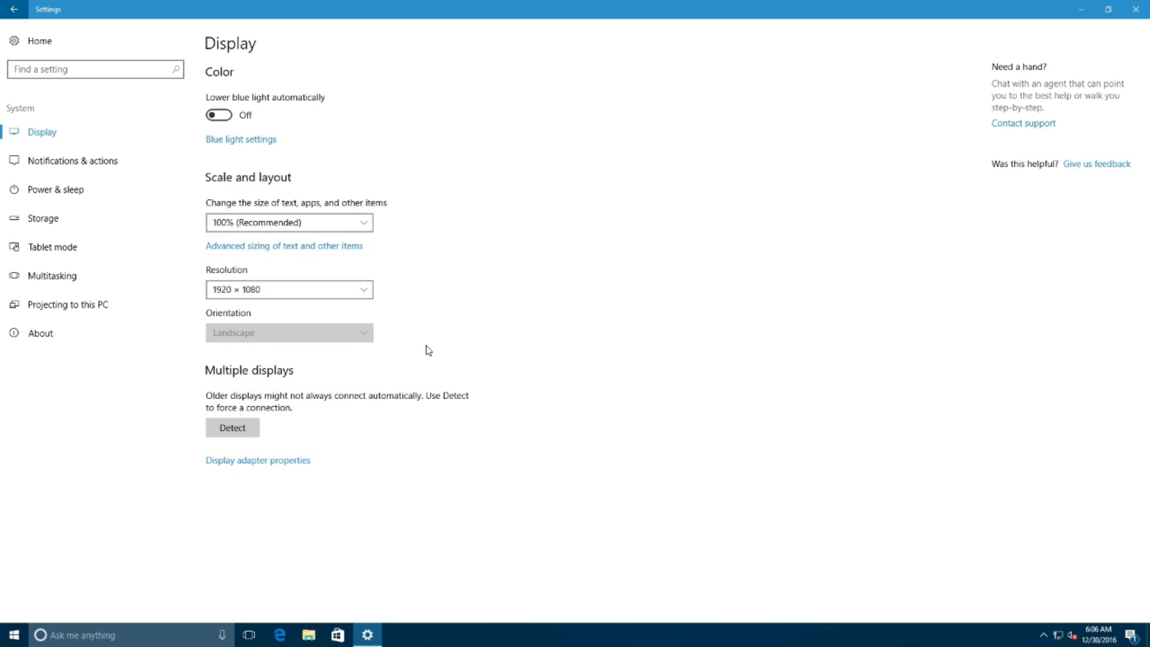
click(231, 427)
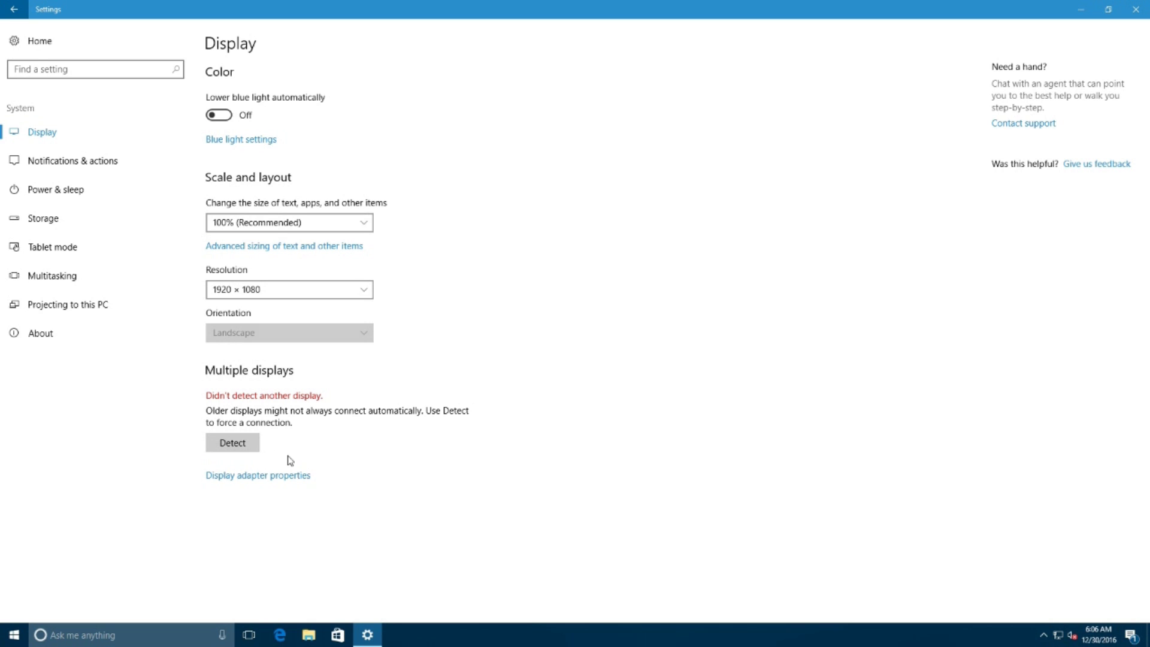
click(254, 476)
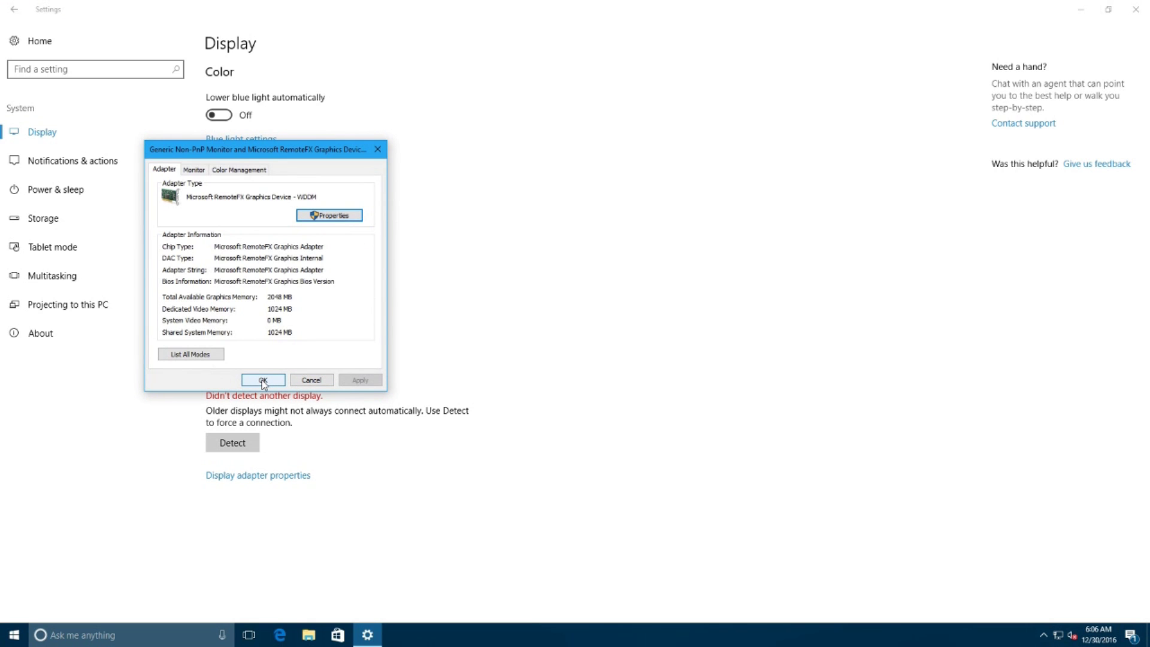
click(194, 170)
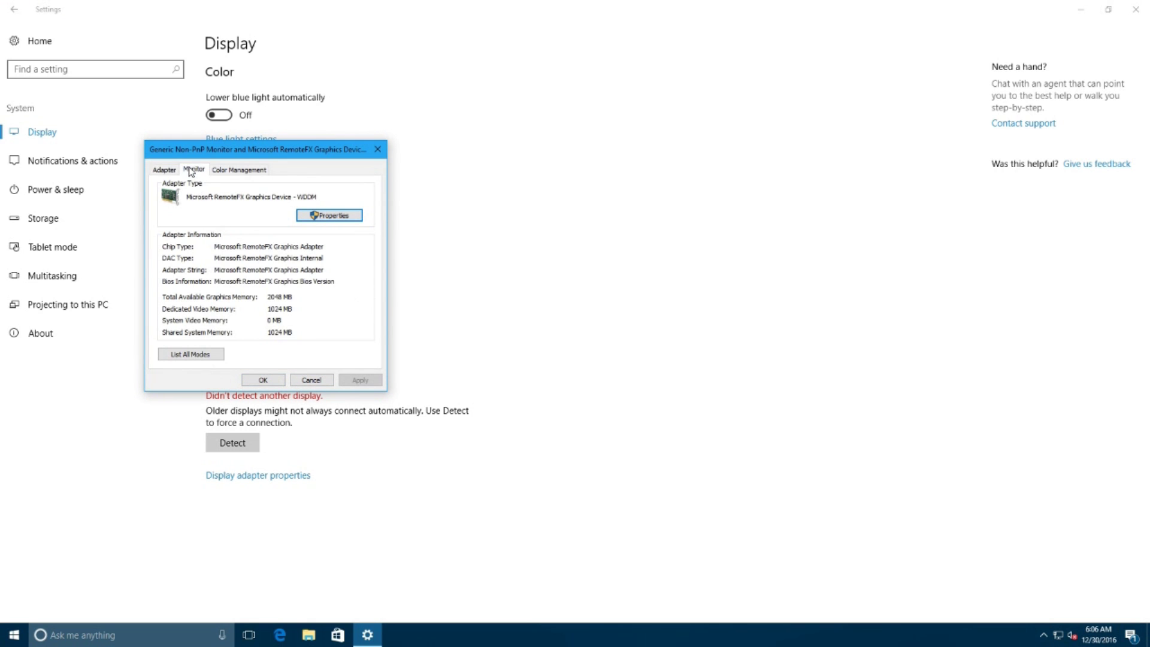
click(165, 169)
click(263, 380)
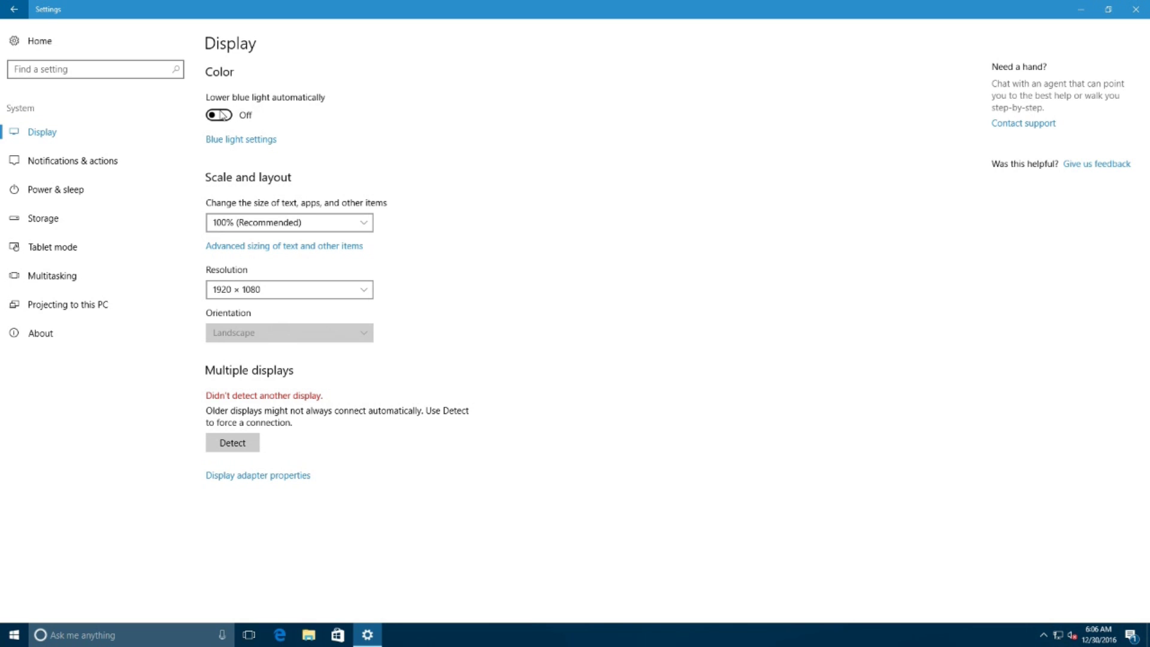
Step: Turn on Lower blue light automatically and try a different night colour temperature
click(223, 118)
click(254, 141)
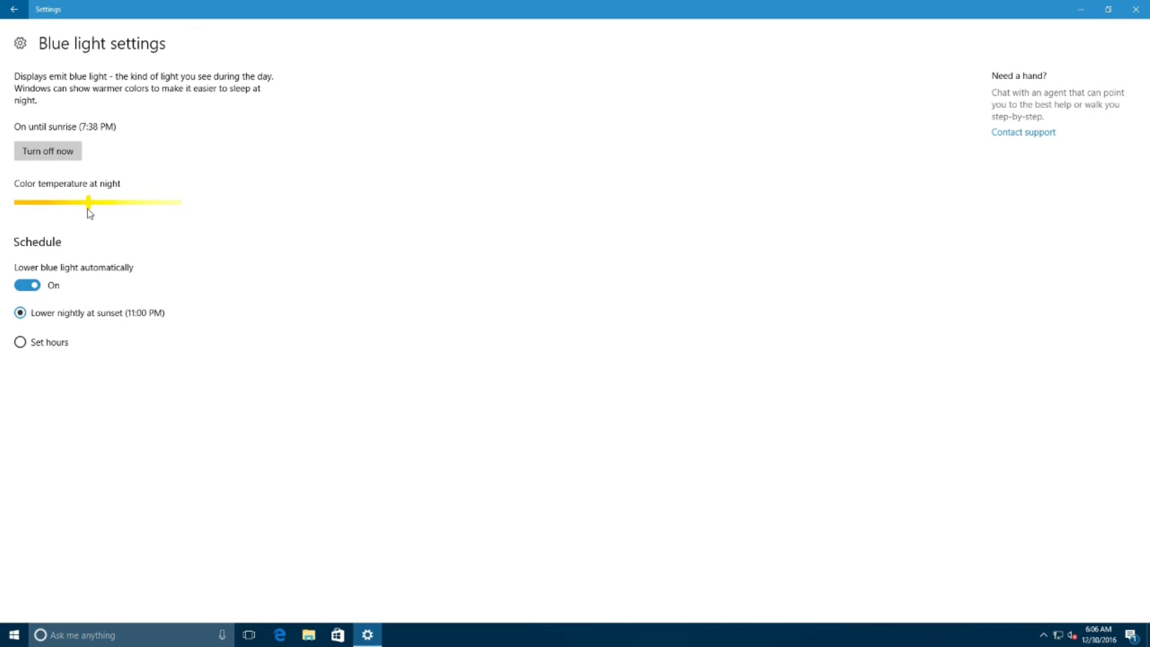
drag(89, 207, 115, 203)
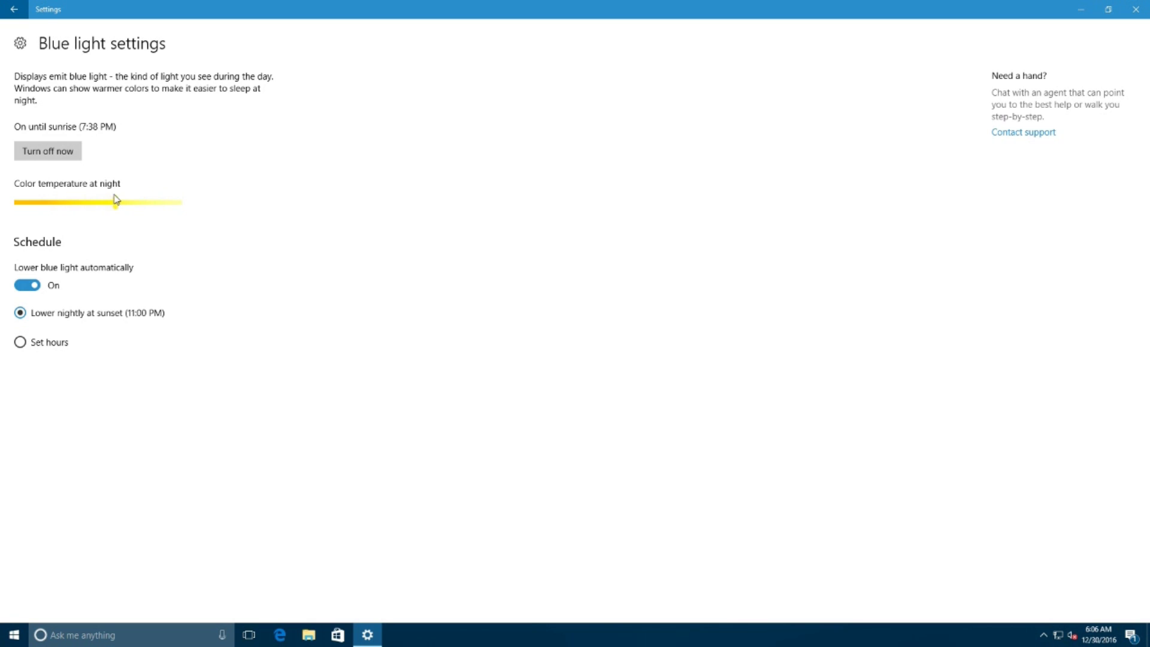
click(54, 155)
click(54, 154)
Step: Make the night colour much warmer and schedule blue light for set hours, 9 PM–7 AM
click(20, 344)
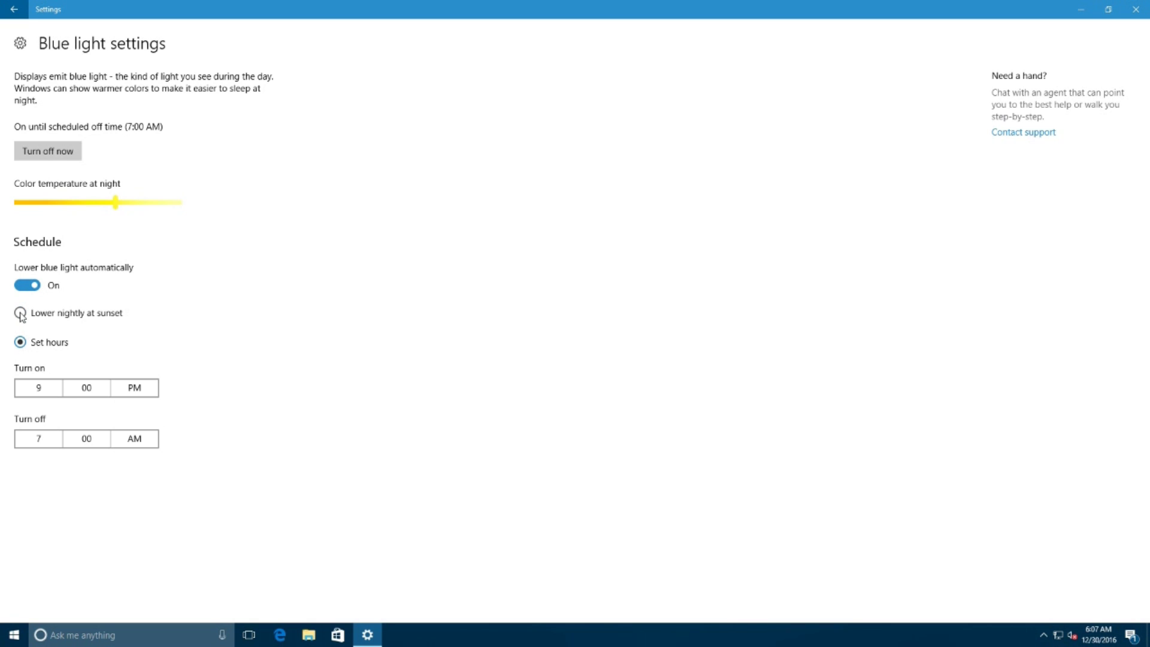
click(21, 314)
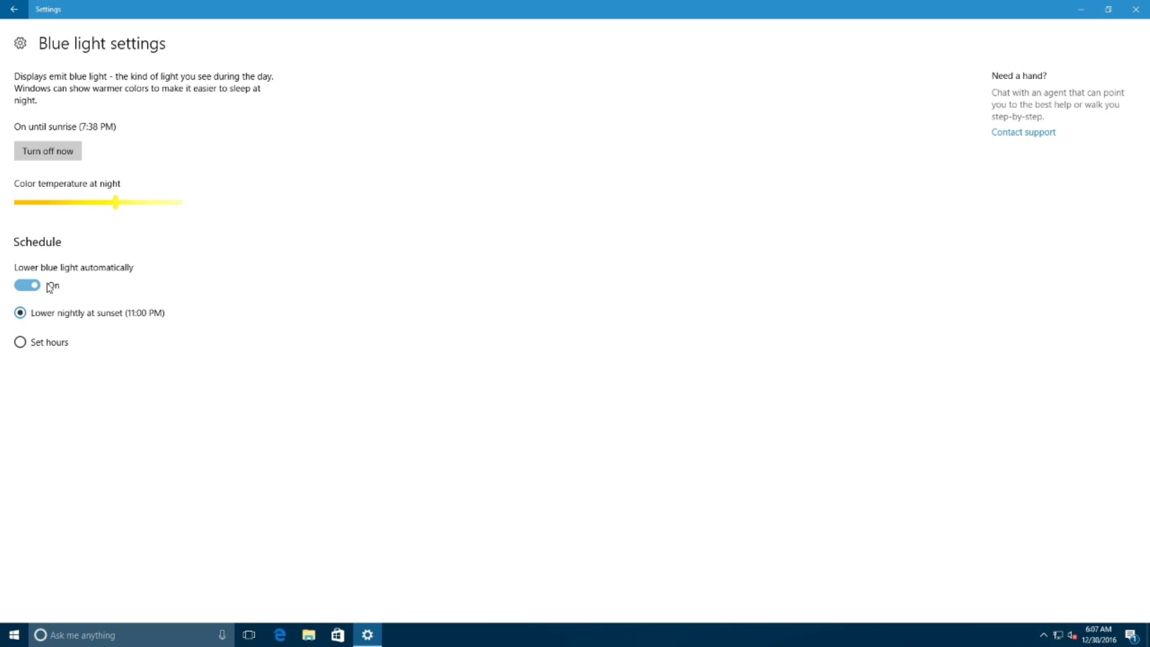
click(34, 155)
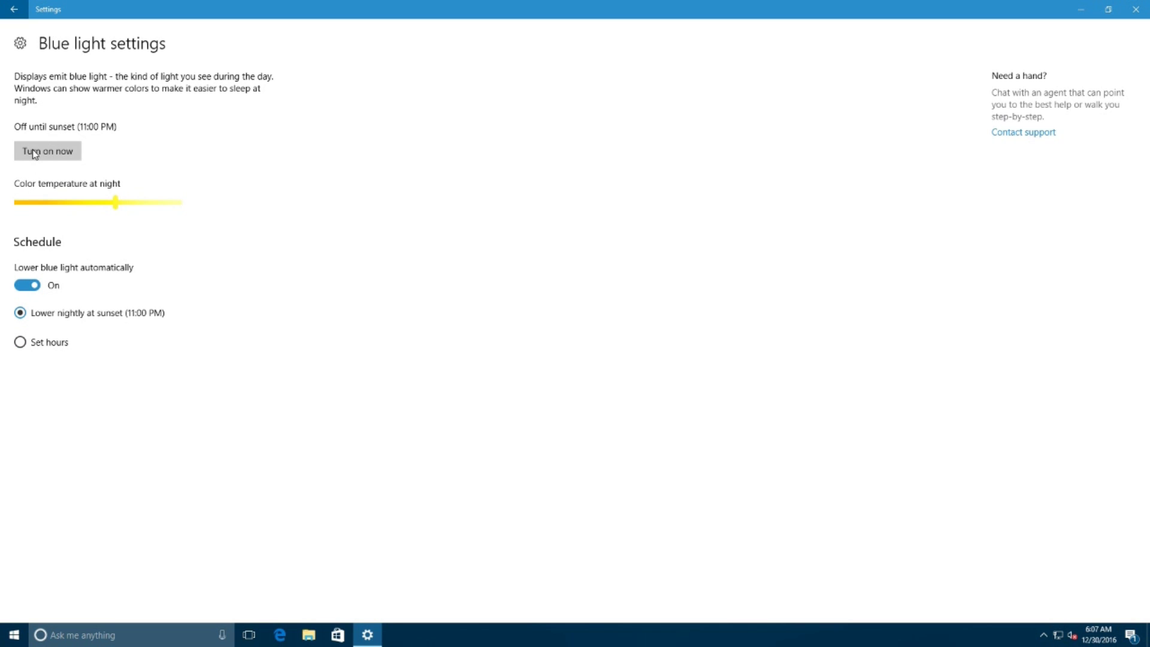
click(34, 154)
drag(113, 208, 52, 211)
click(21, 343)
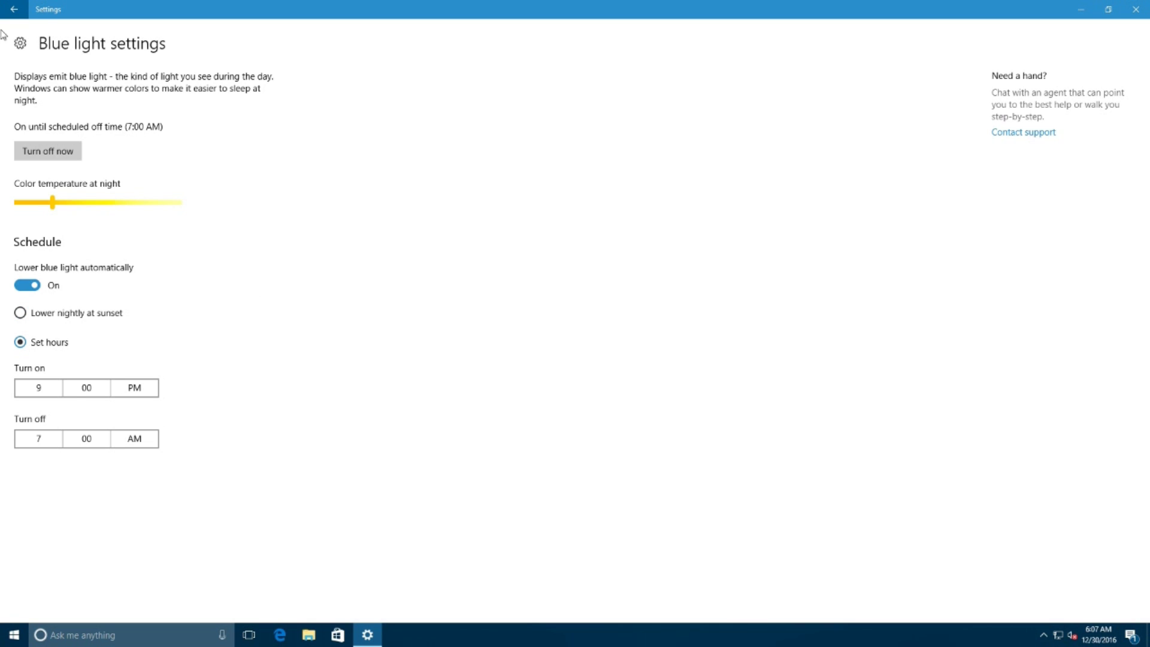
Step: Return to Display settings and switch blue light off from the Action Center
click(13, 11)
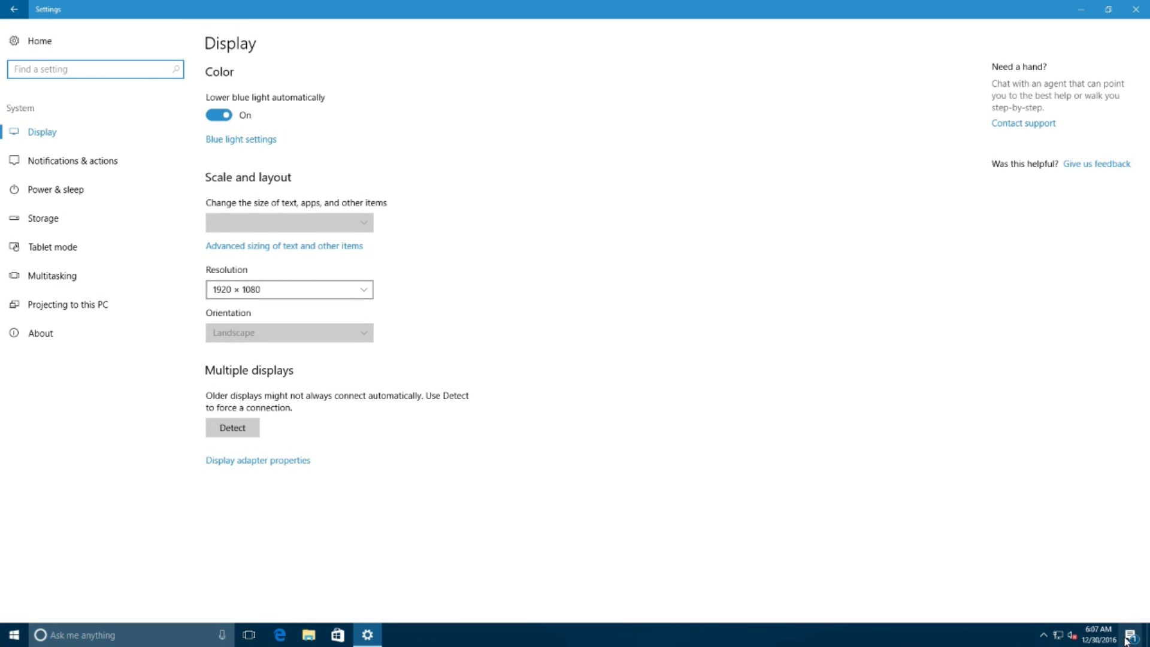
click(1130, 636)
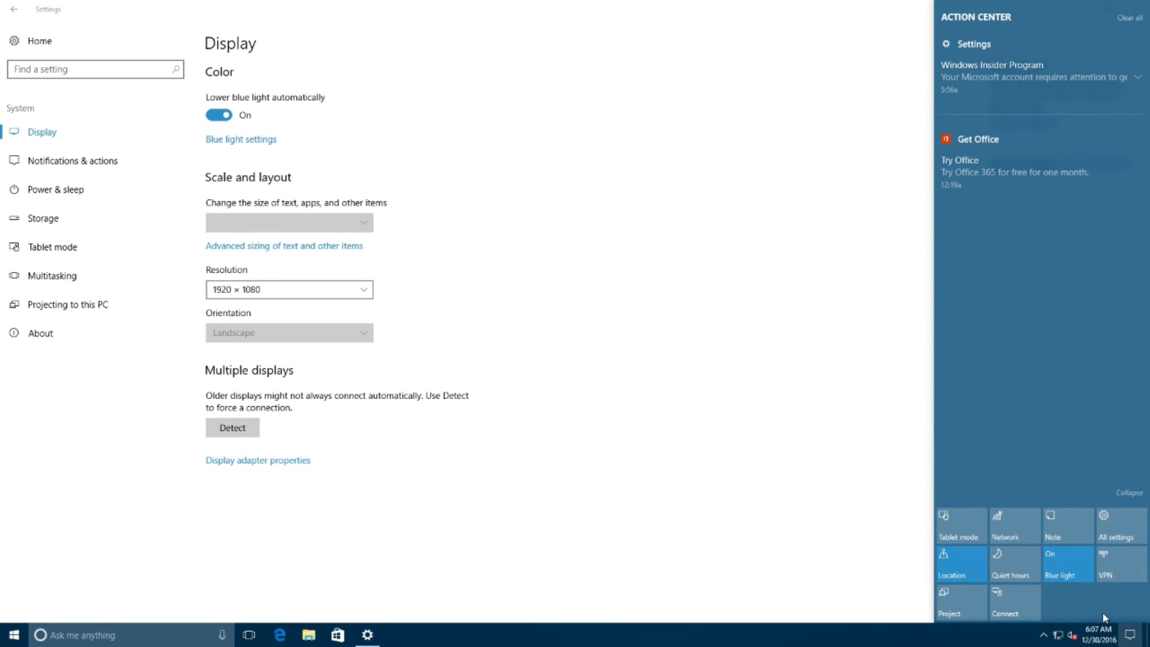
click(1064, 558)
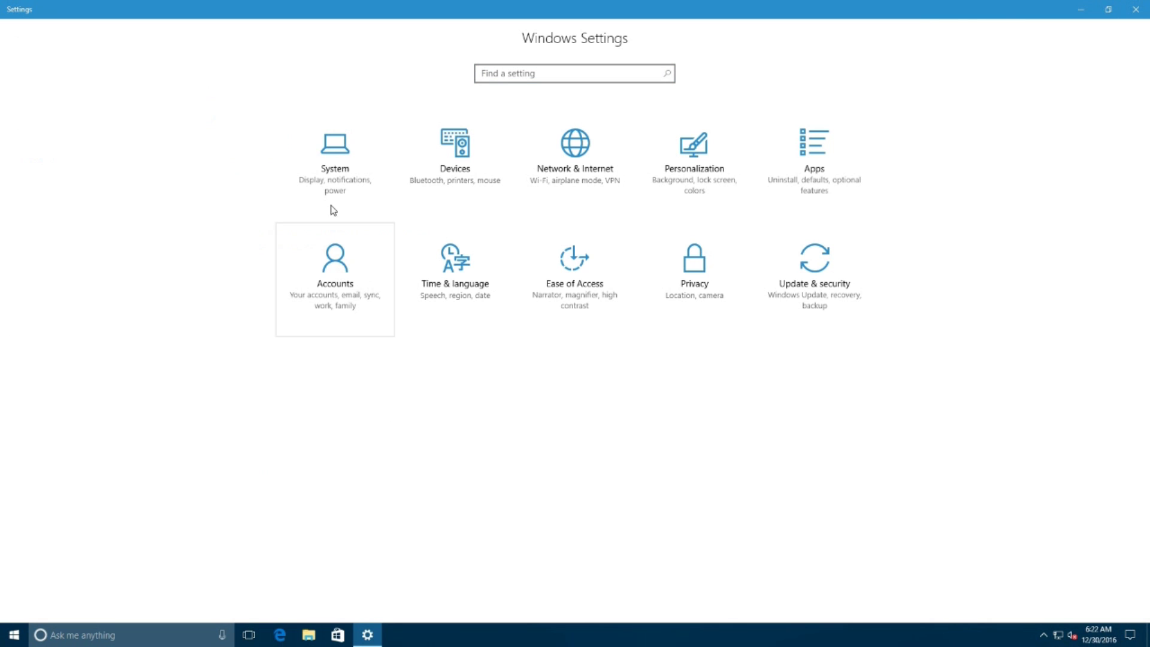
Step: Go to System > Storage (11.9 GB used of 126 GB), then to the Devices settings
click(339, 158)
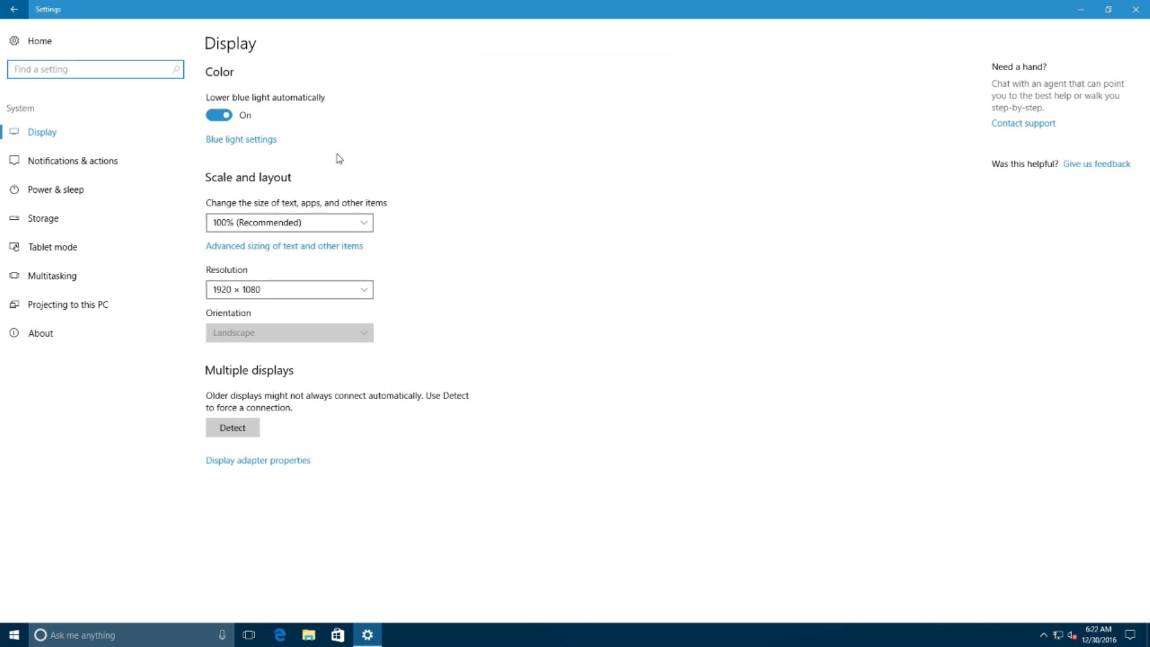
click(49, 226)
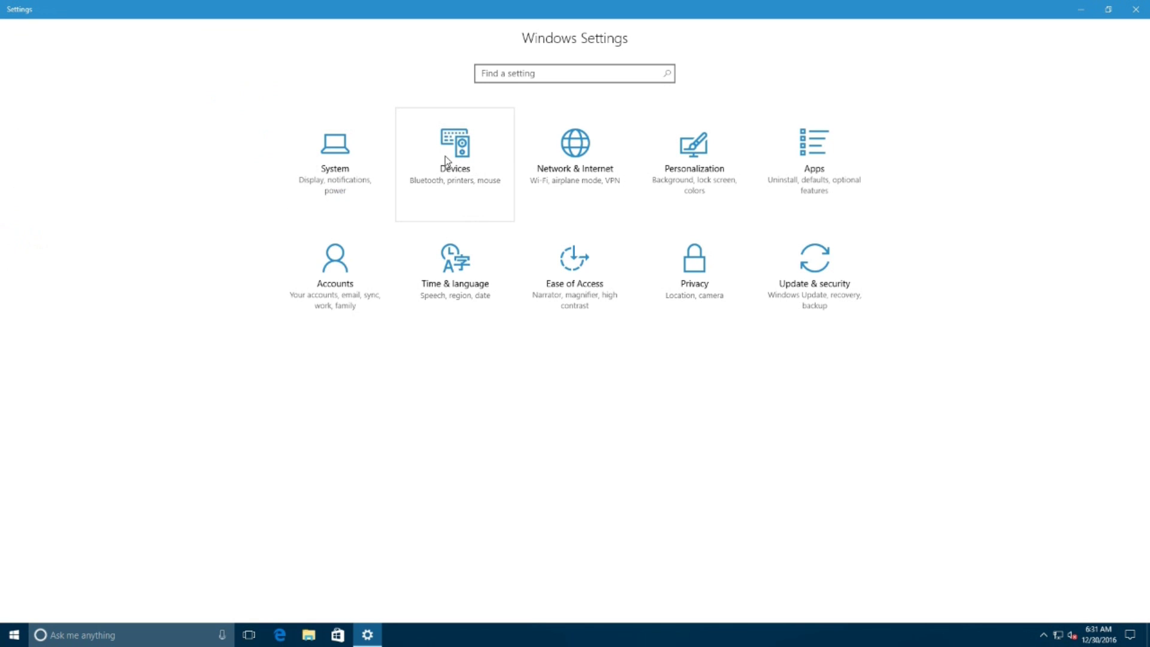
click(445, 156)
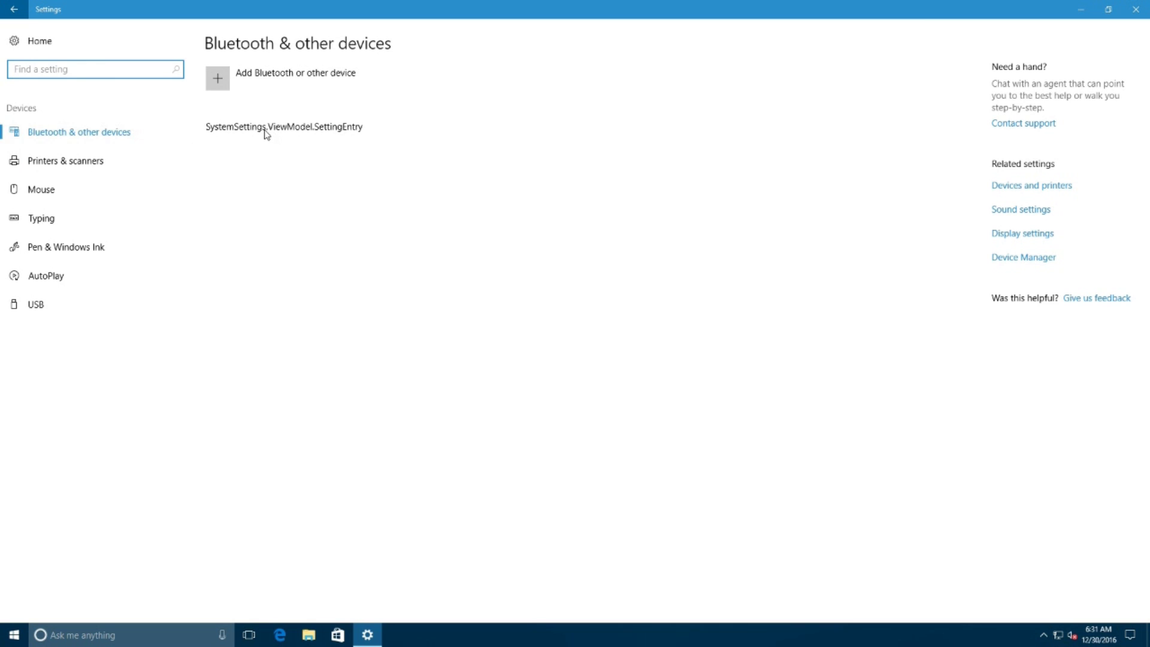
Step: Review the device types in the Add a device dialog, then cancel without adding anything
click(59, 144)
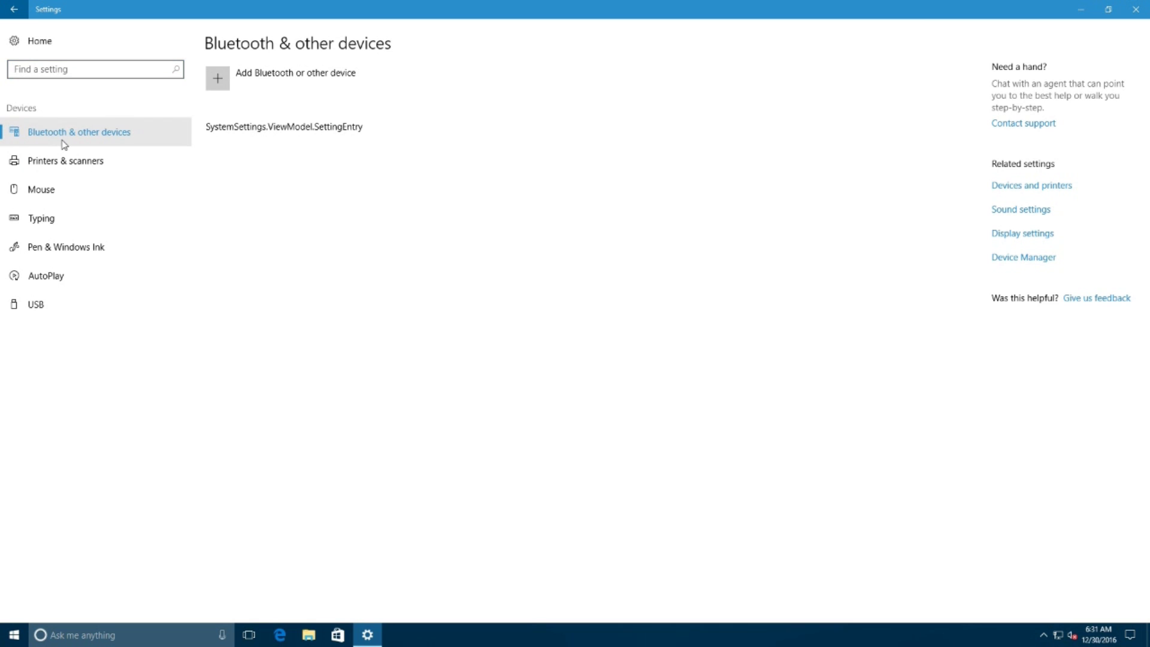
click(80, 140)
click(215, 89)
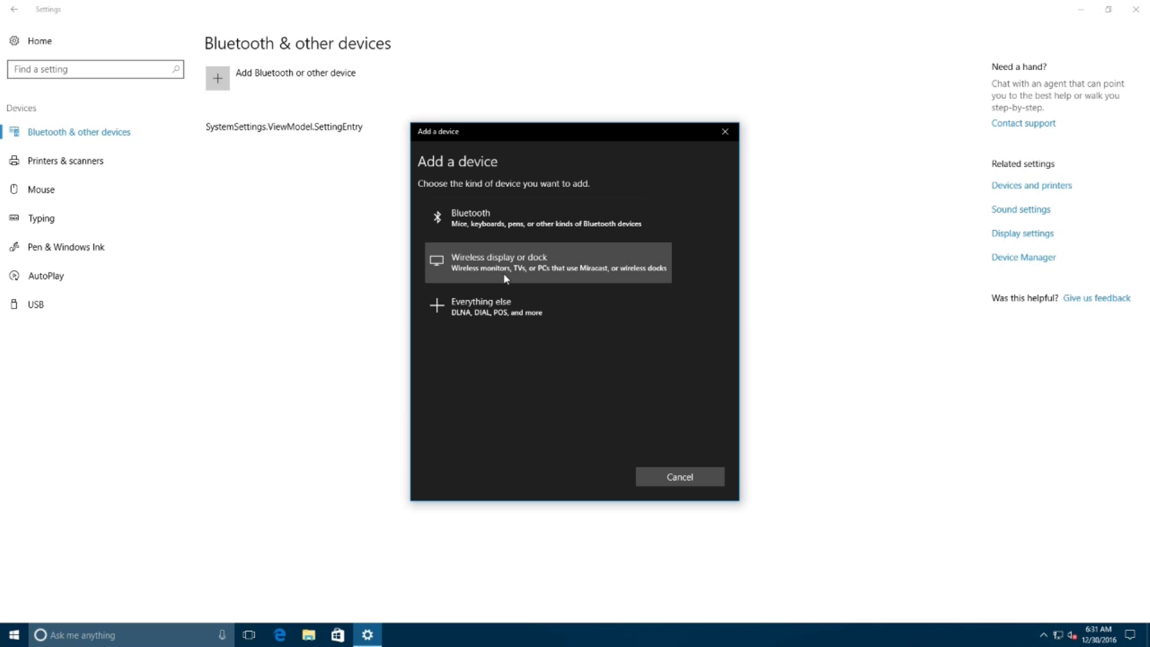
click(680, 477)
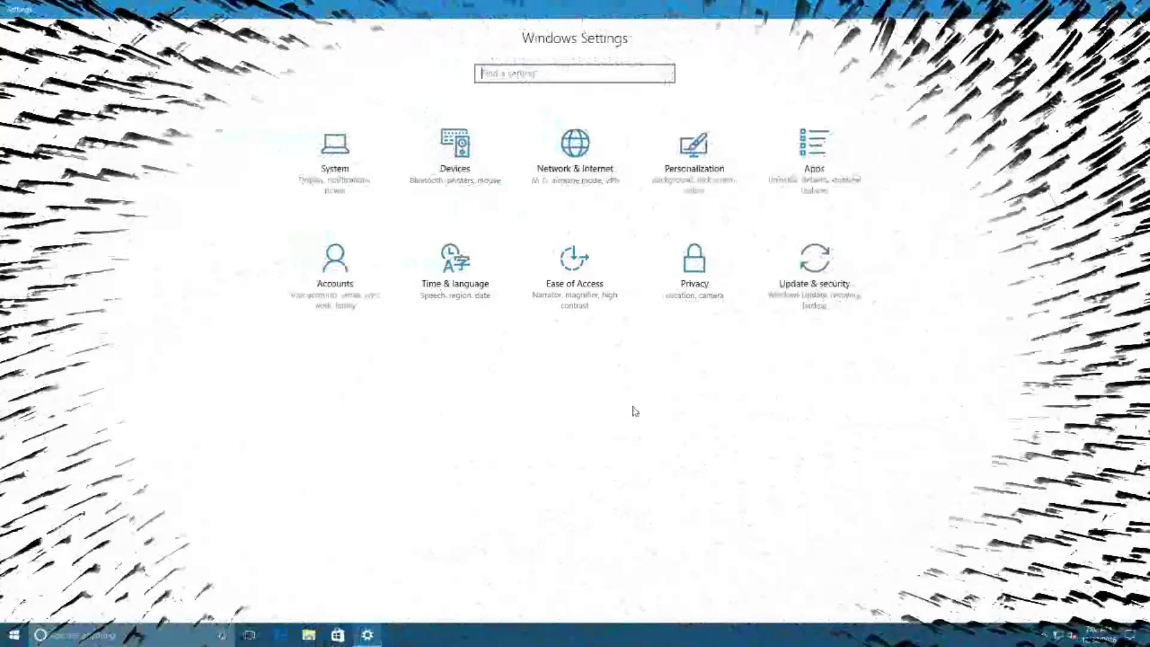
Step: In Personalization Colors, try crimson, teal, dark grey and red accents, then return to blue
click(699, 179)
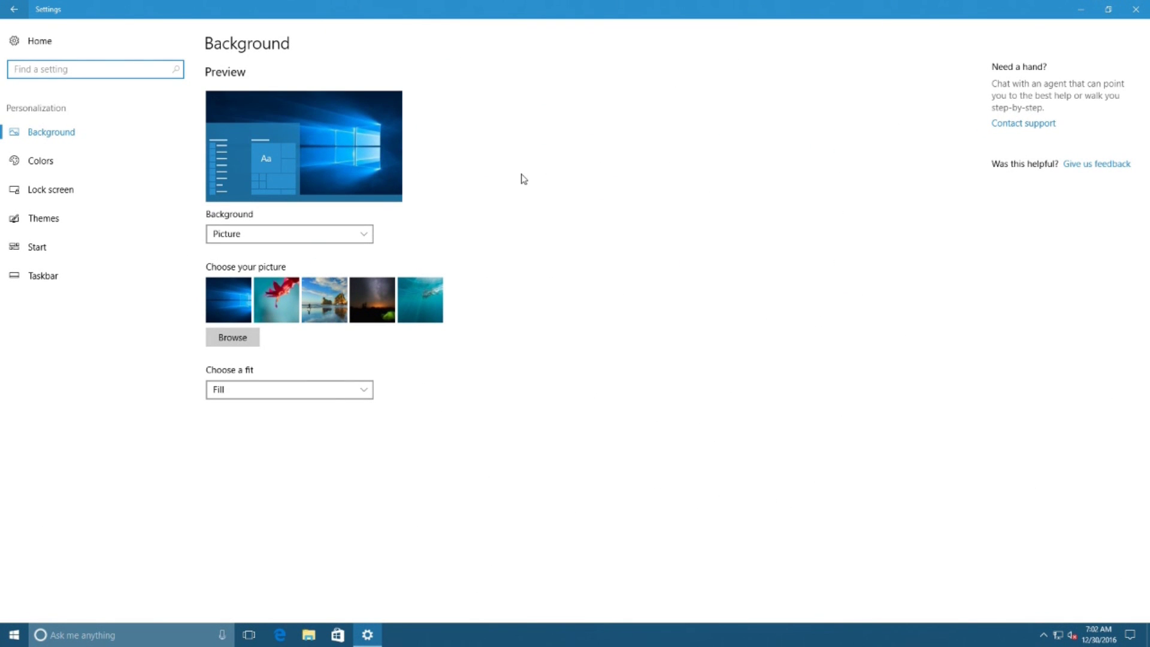
click(55, 162)
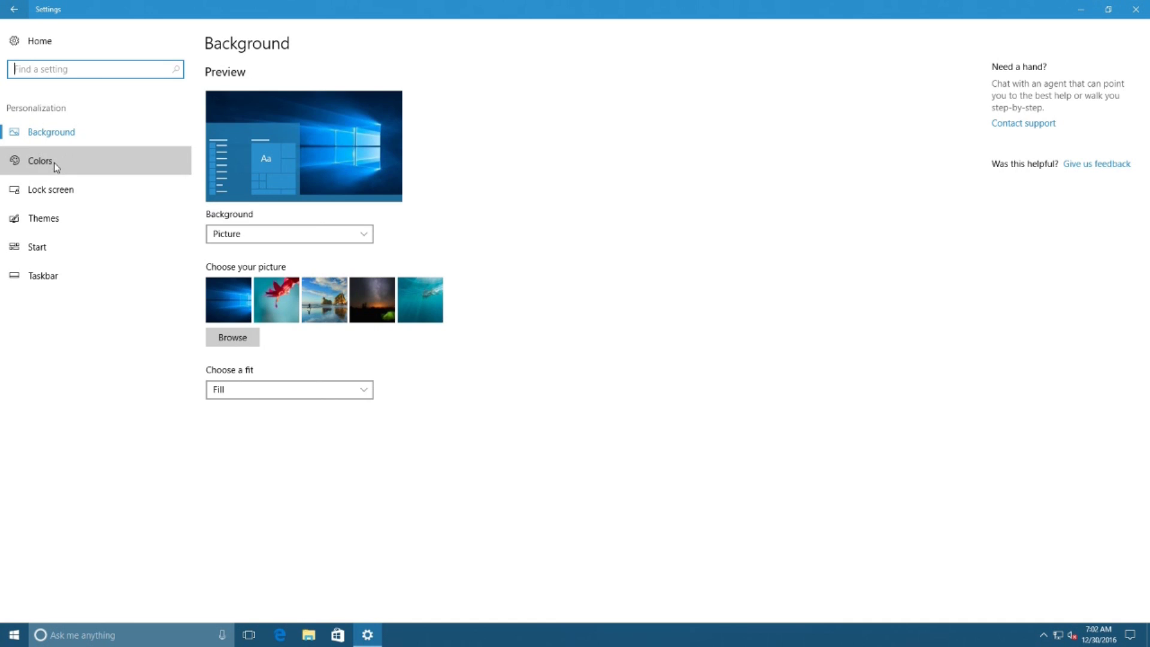
scroll(462, 236, down, 2)
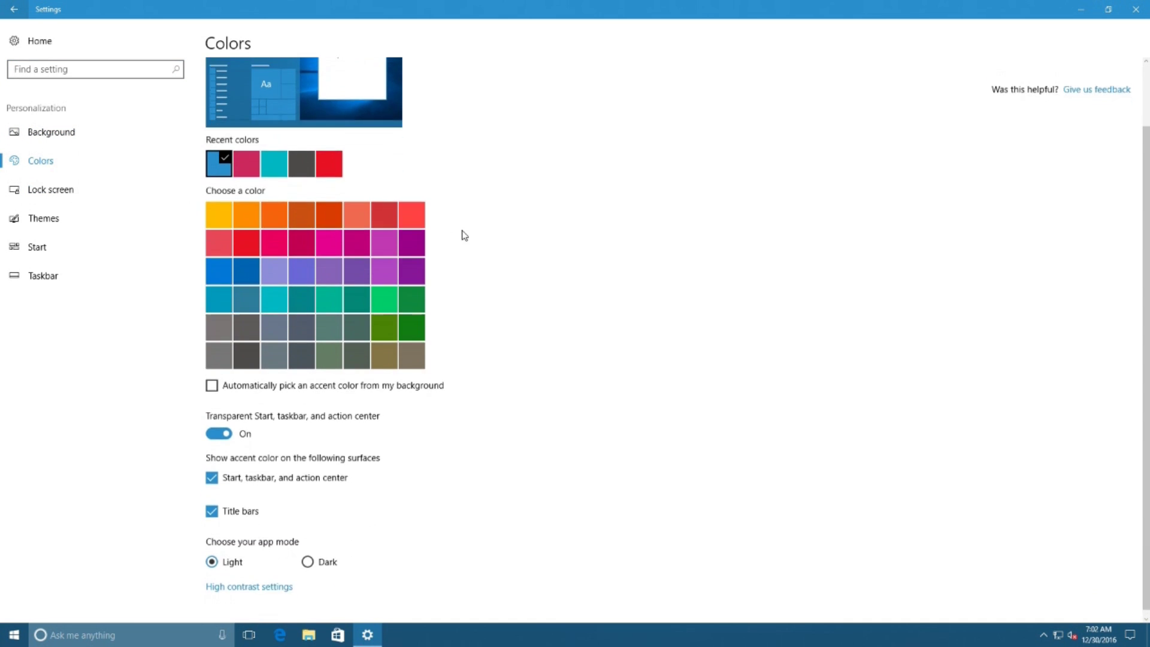
scroll(308, 187, up, 2)
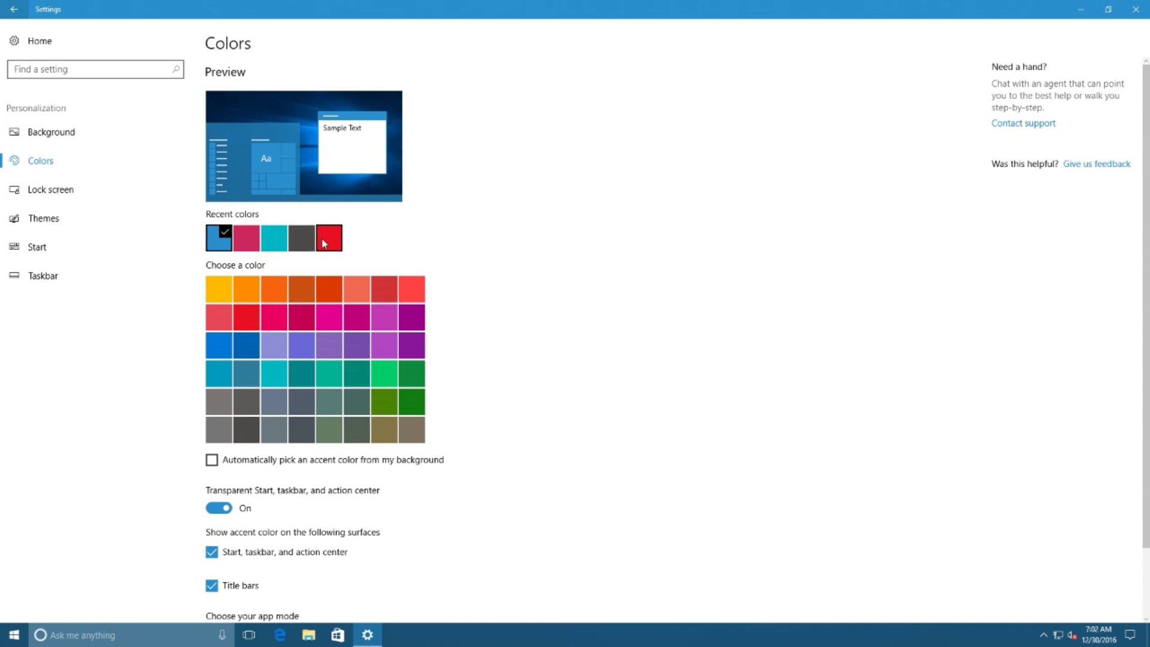
click(253, 244)
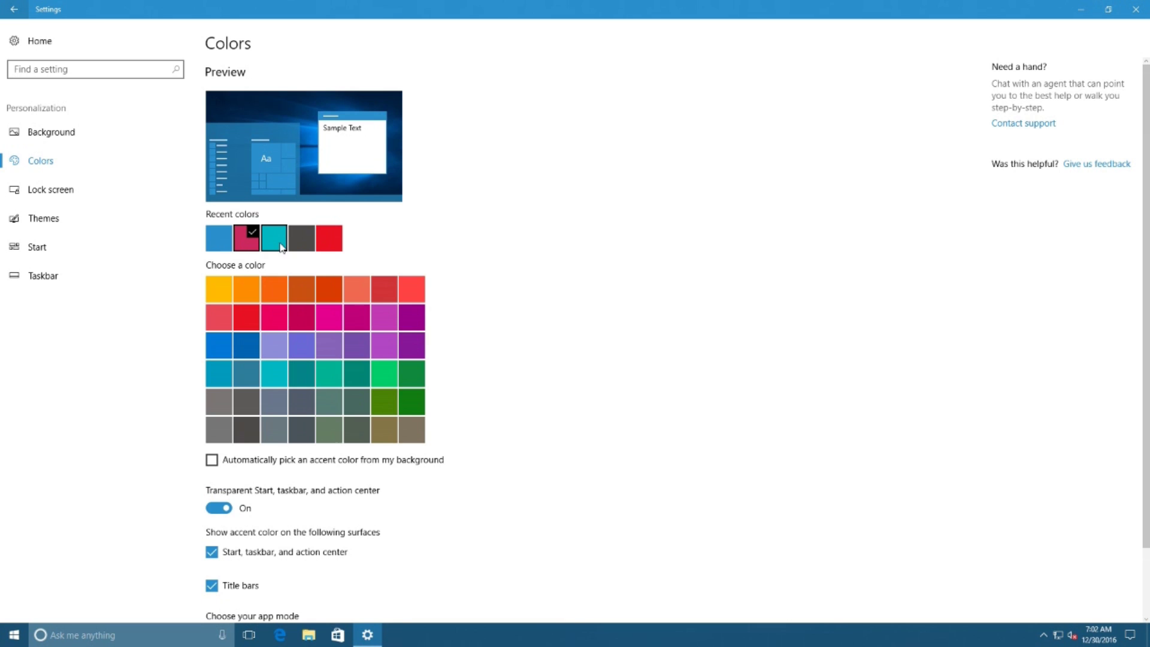
click(281, 247)
click(303, 237)
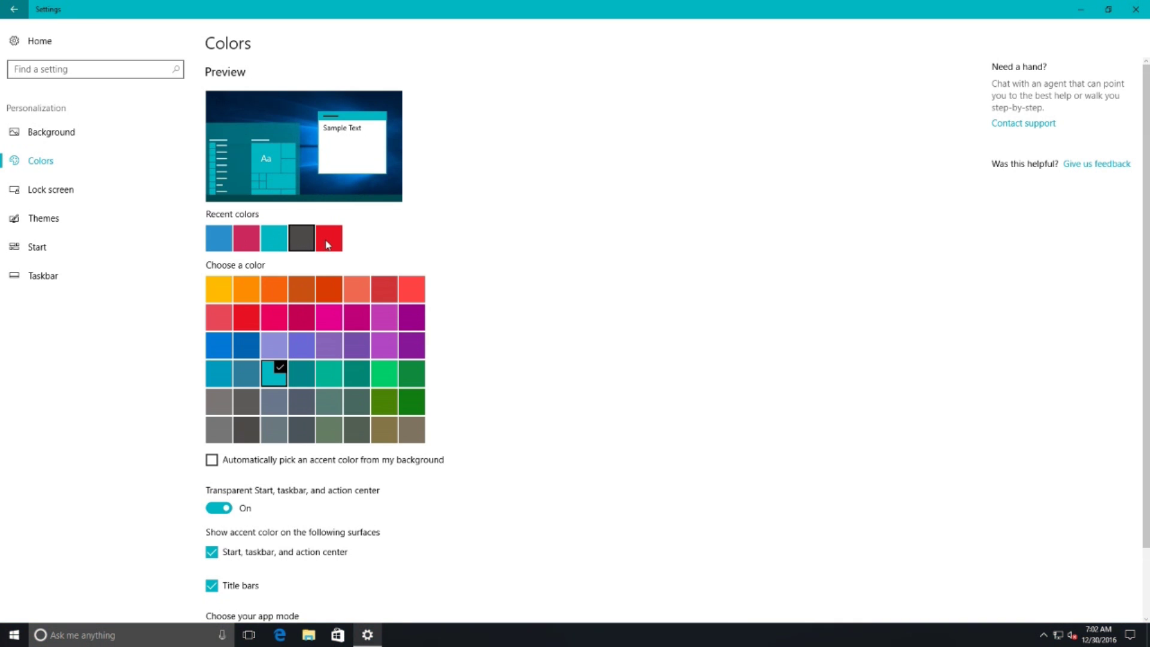
click(329, 245)
click(219, 238)
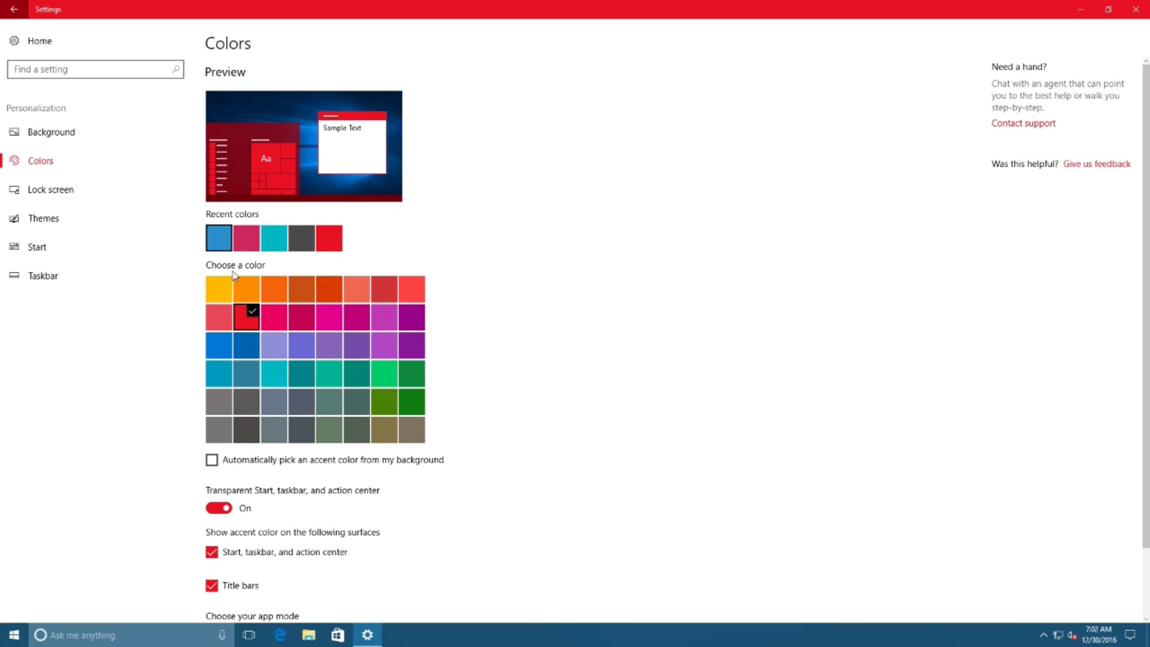
Step: Switch app mode to Dark, then back to Light, and view the Themes page
scroll(244, 318, down, 1)
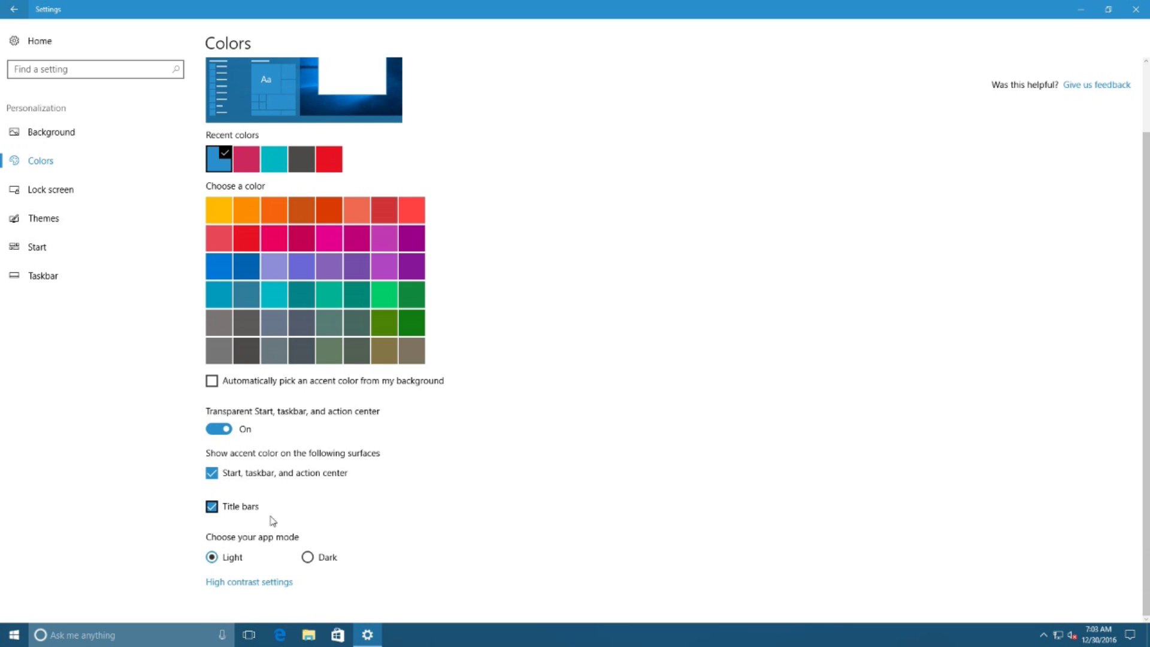
click(308, 562)
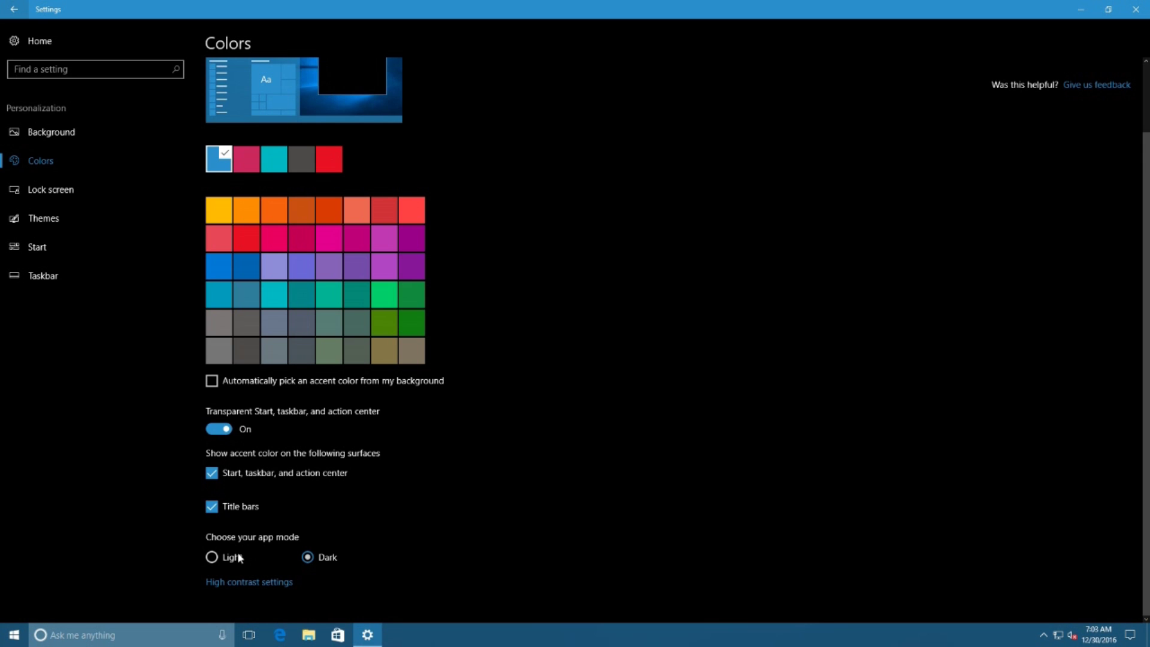
click(212, 557)
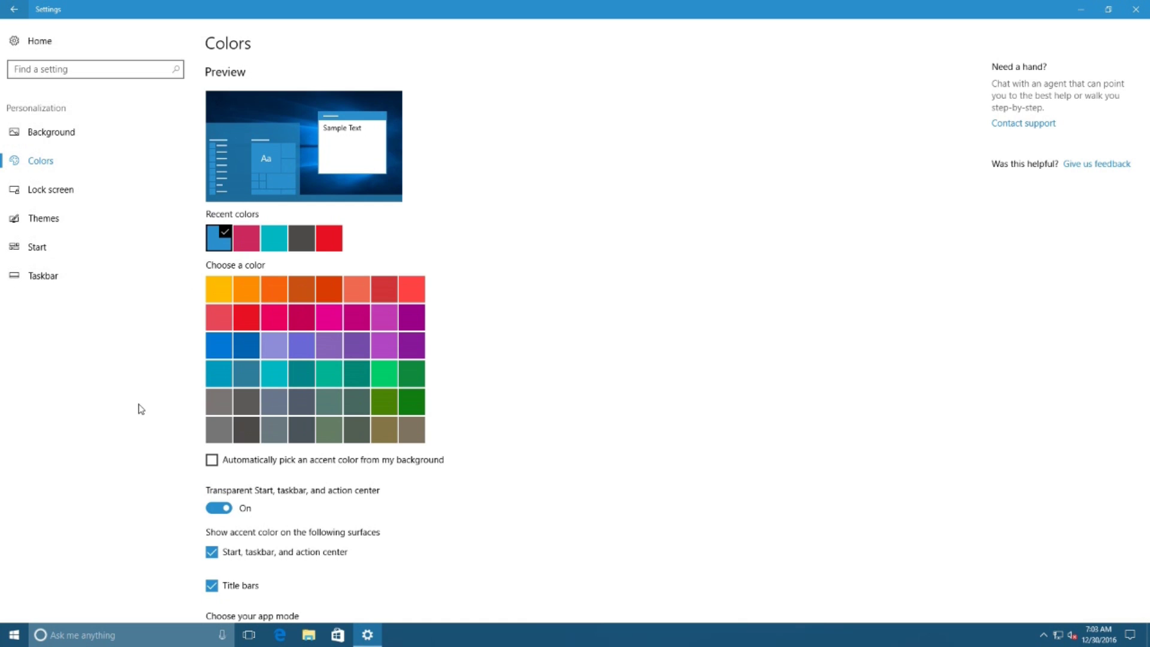
click(54, 225)
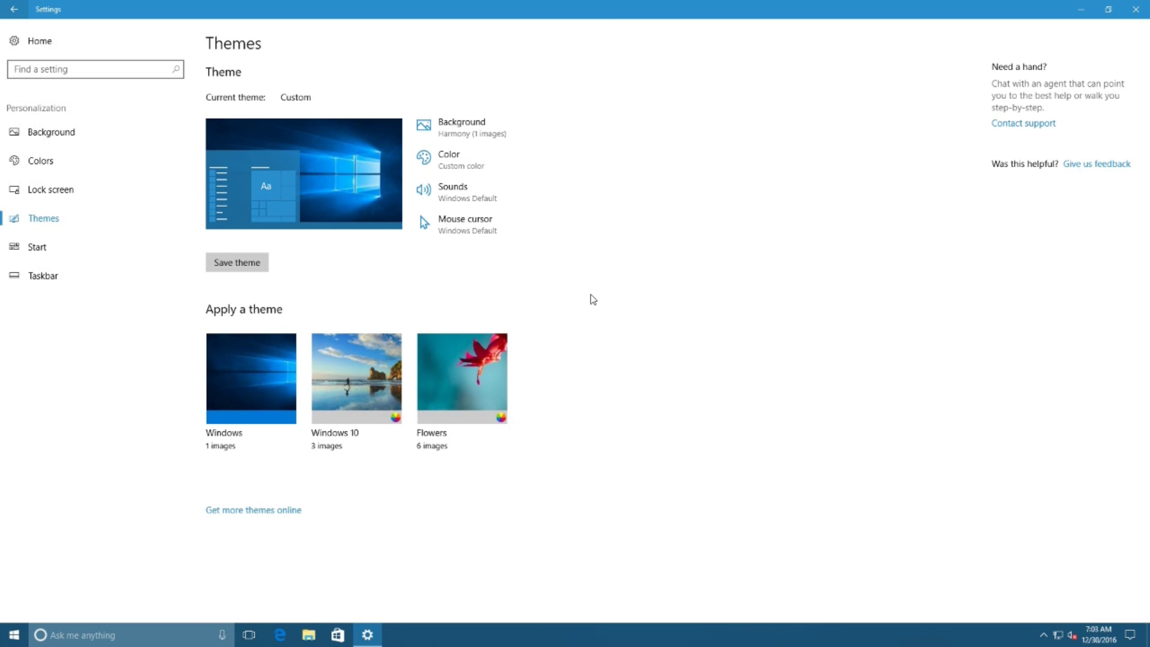
Step: Try the Windows 10 and Flowers themes, then apply the Windows theme with its blue accent
click(361, 399)
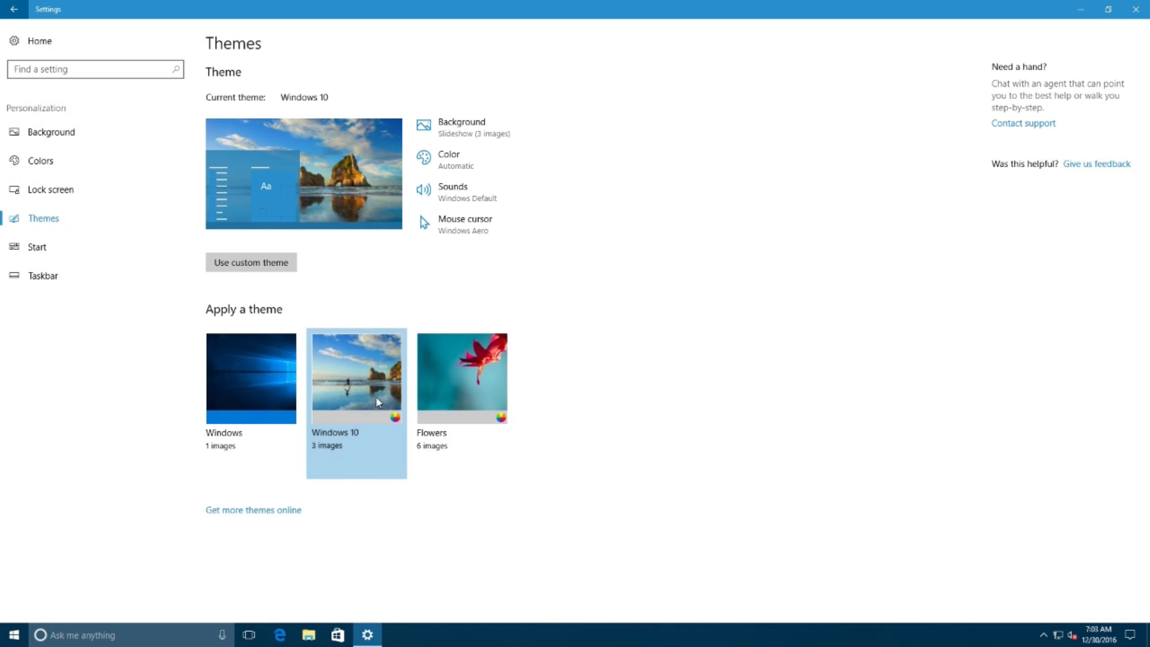
click(450, 400)
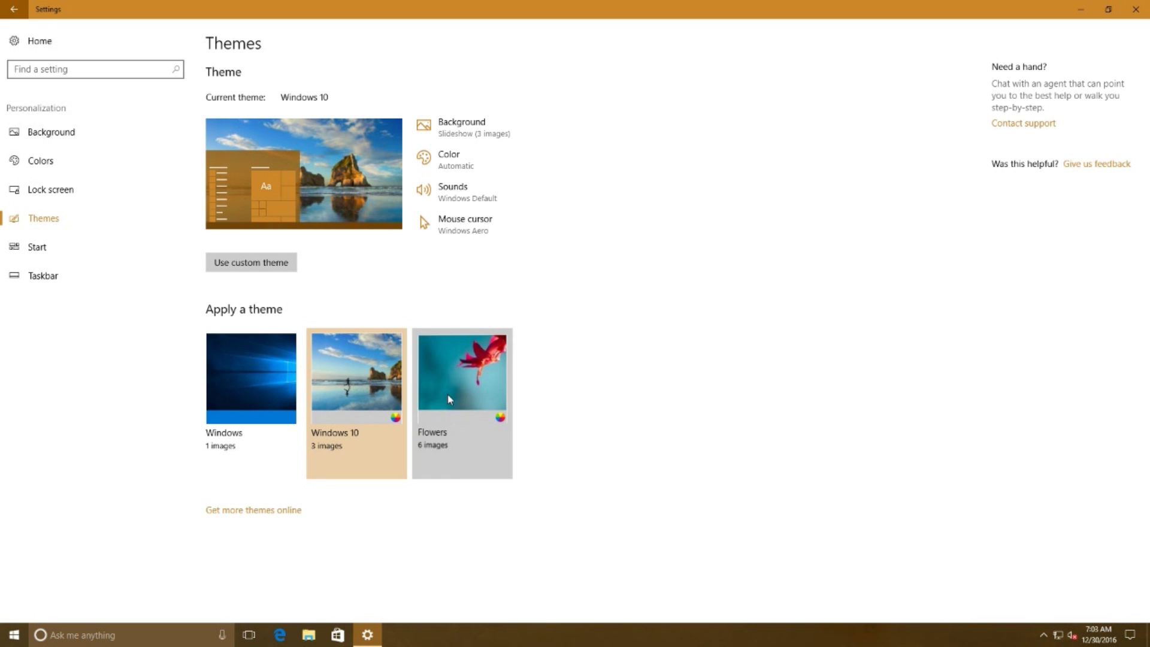
click(251, 378)
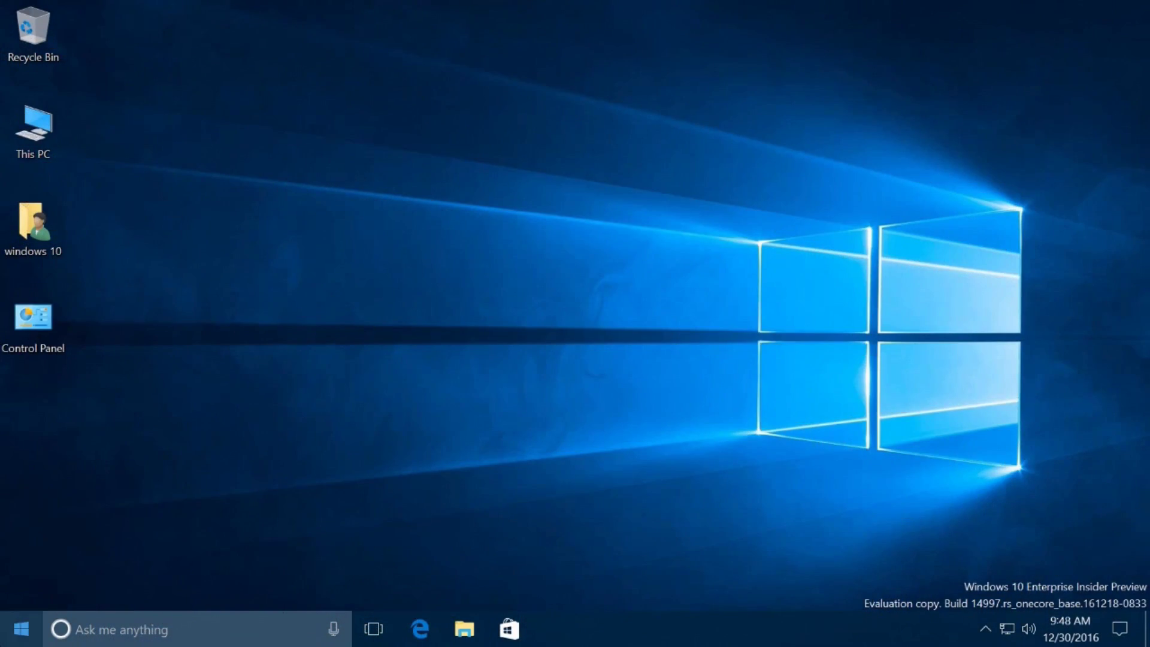
Step: Launch Windows Defender from the Start menu and dismiss the improvements notice
click(21, 629)
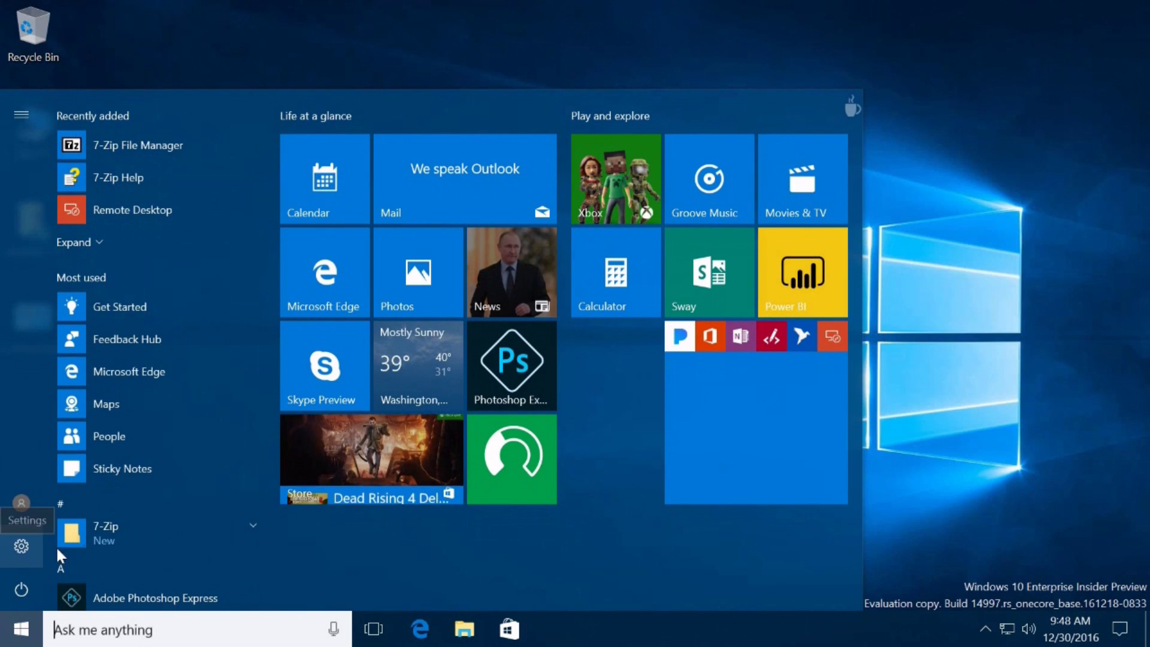
scroll(157, 516, down, 20)
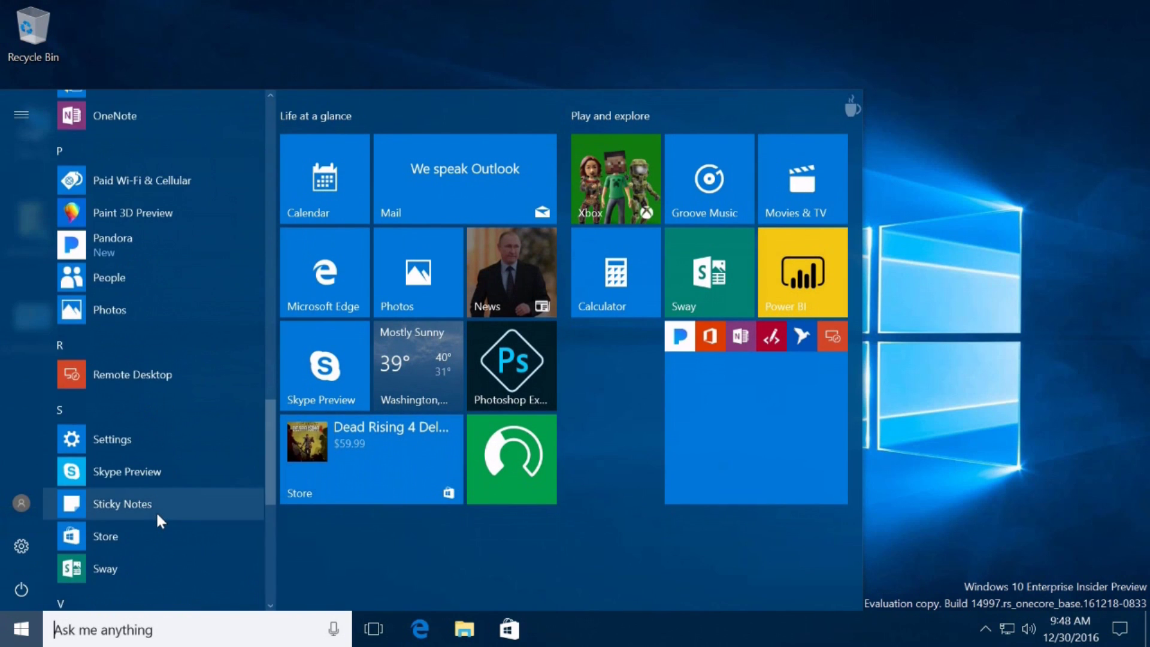
scroll(156, 511, down, 5)
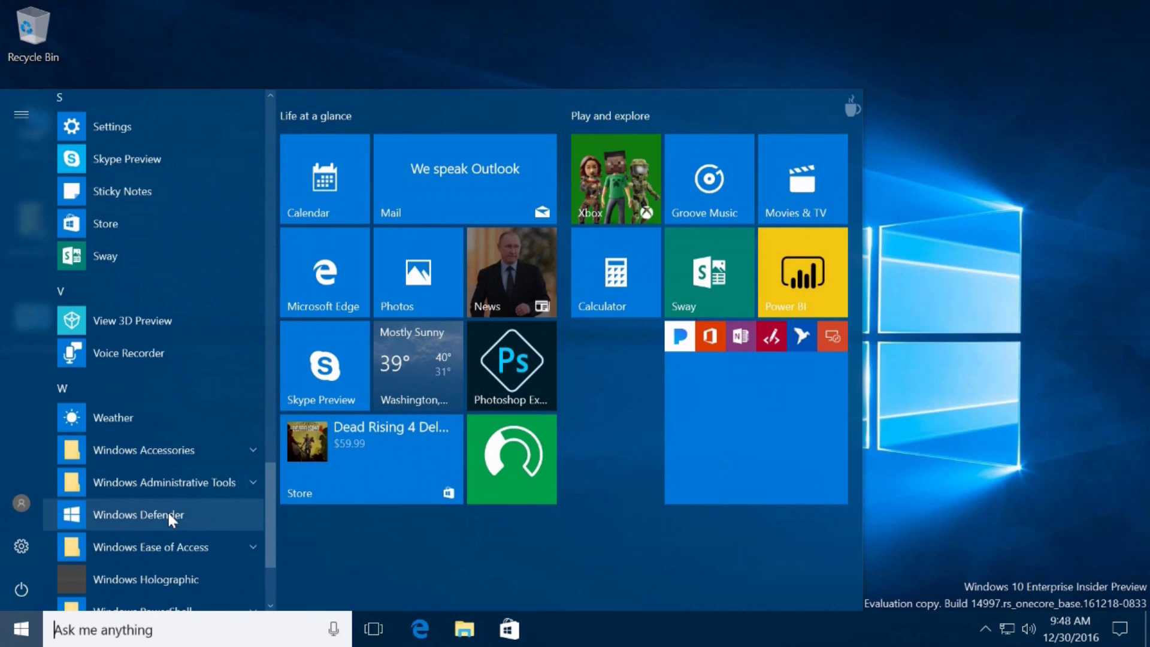
click(169, 514)
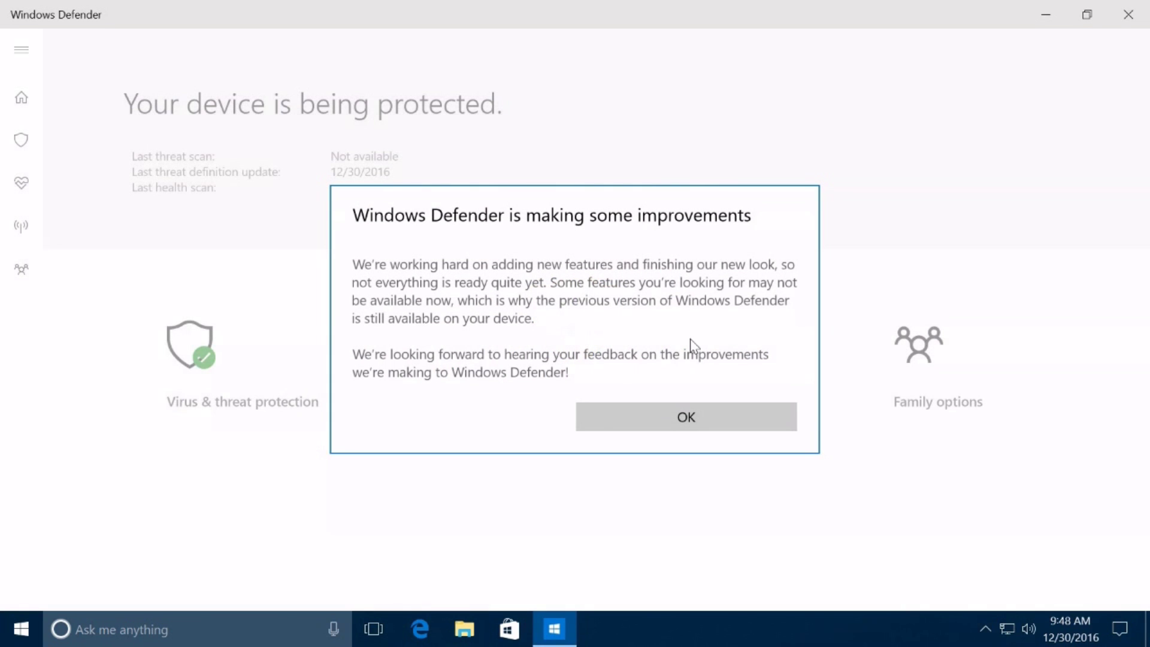
click(663, 412)
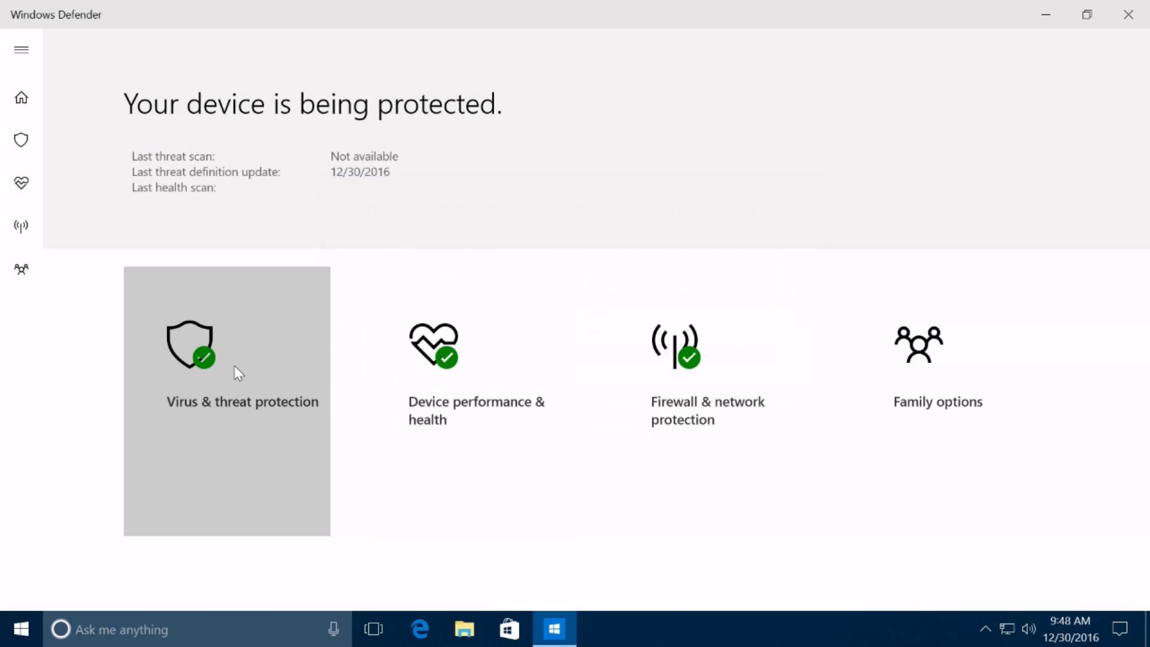
Step: Look through the Virus & threat protection details page
click(238, 372)
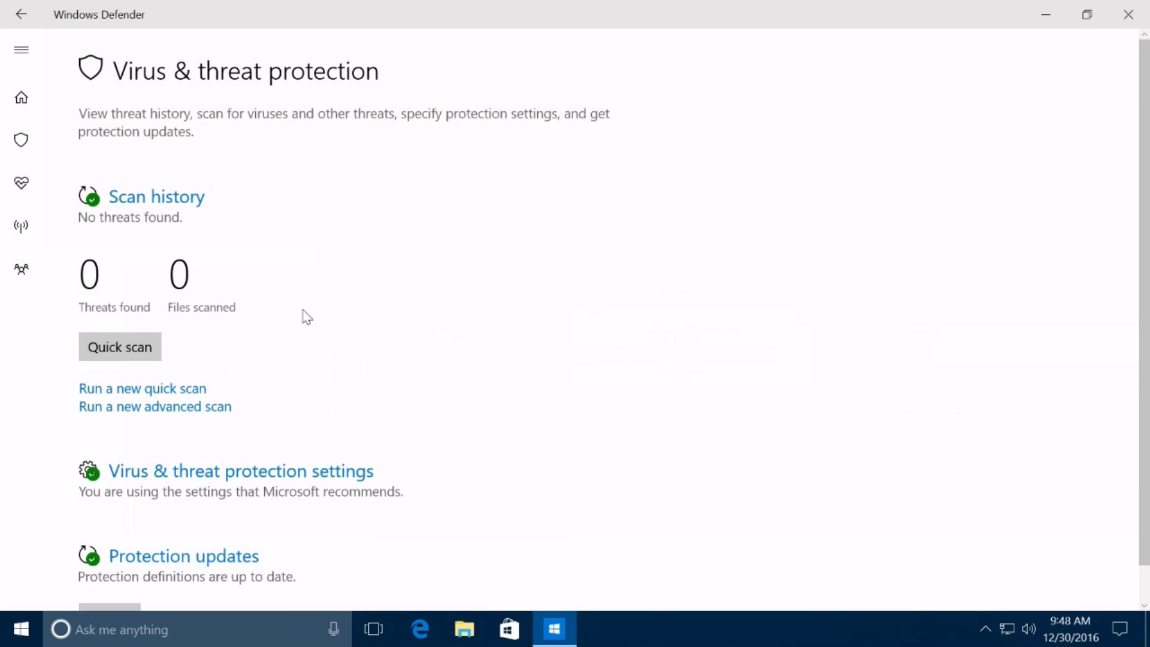
scroll(262, 306, down, 1)
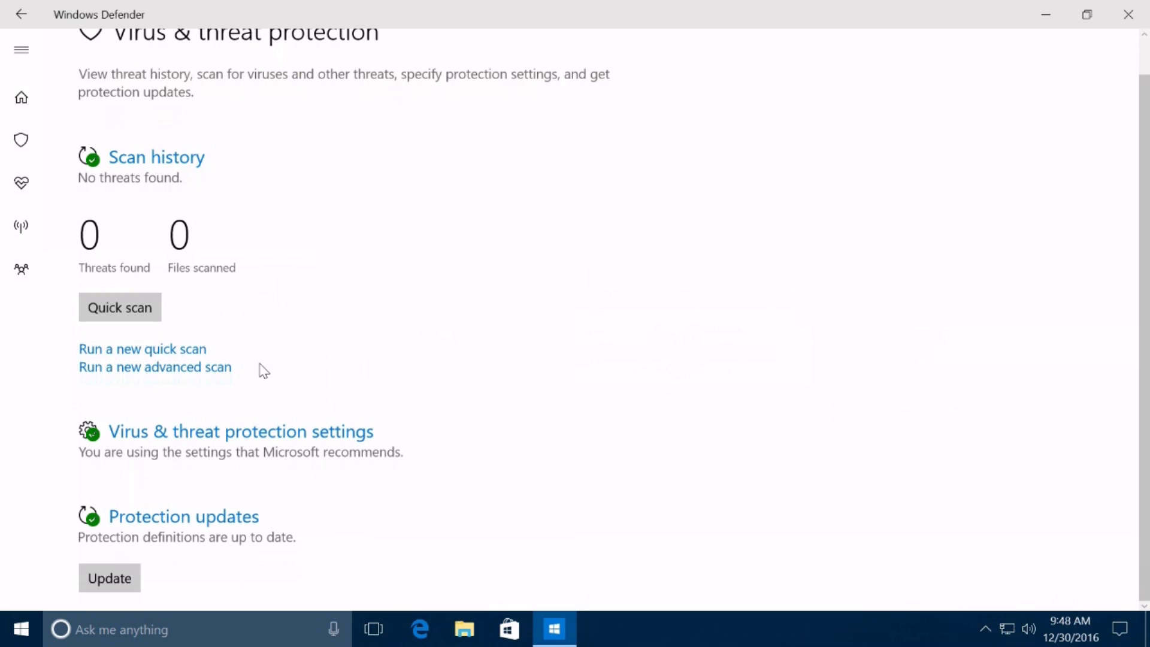
scroll(258, 368, up, 1)
scroll(226, 385, down, 1)
Step: Review the virus & threat protection settings, then go back to the protection dashboard
click(269, 437)
scroll(328, 349, down, 6)
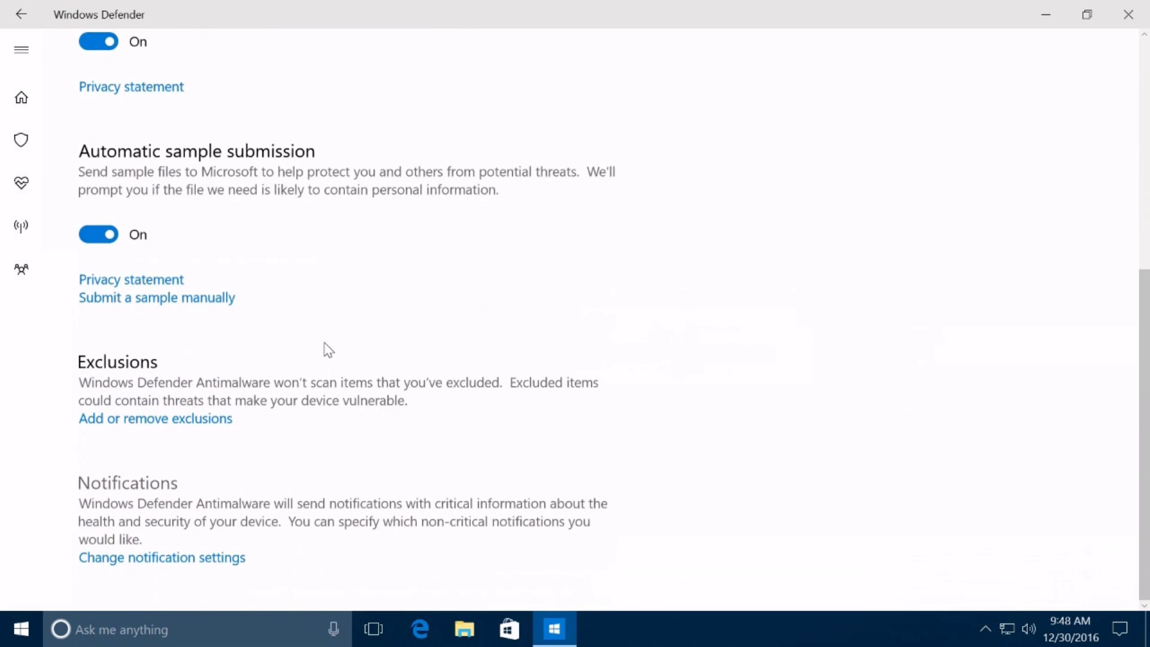
scroll(327, 350, up, 6)
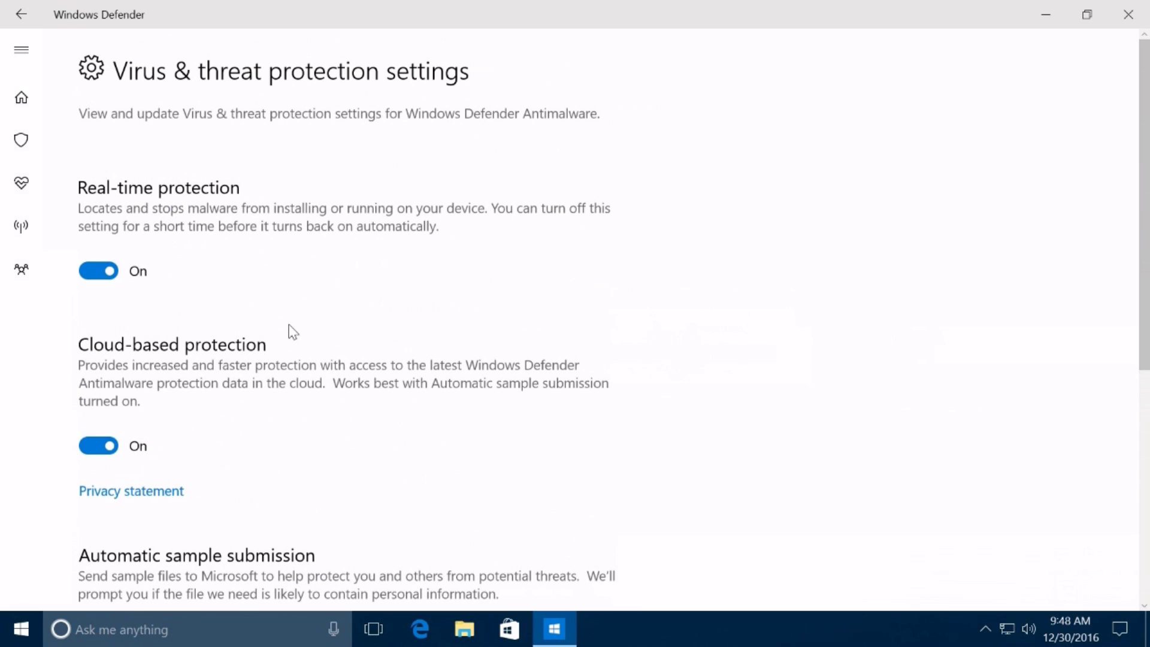
scroll(293, 332, down, 2)
scroll(293, 332, down, 5)
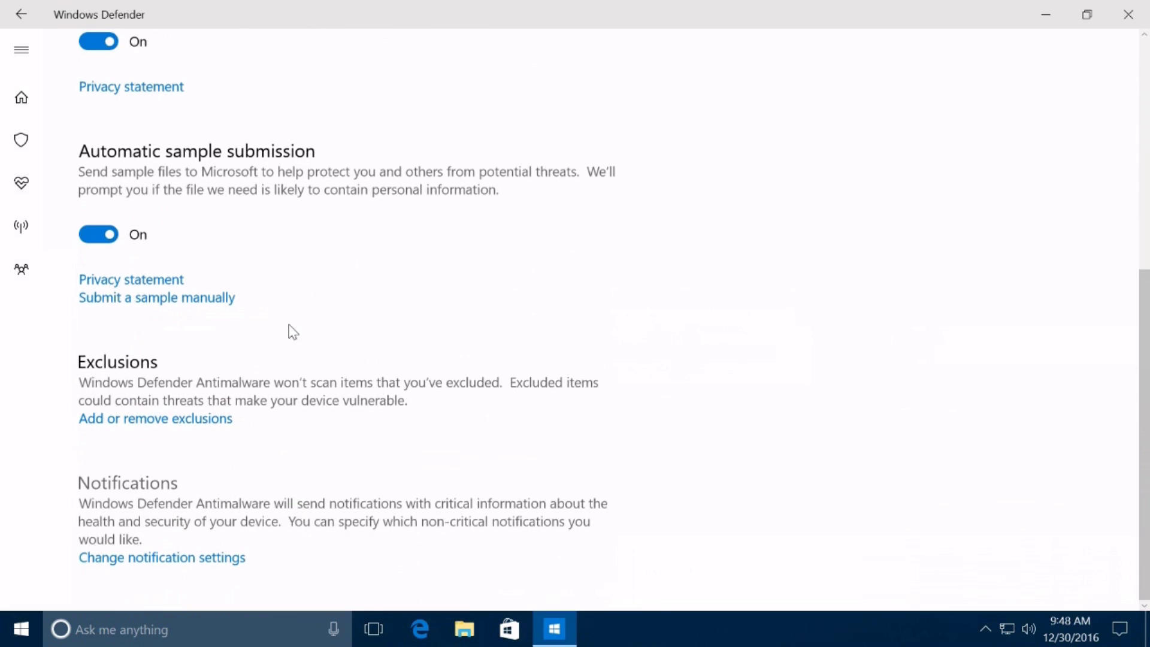
scroll(293, 331, up, 6)
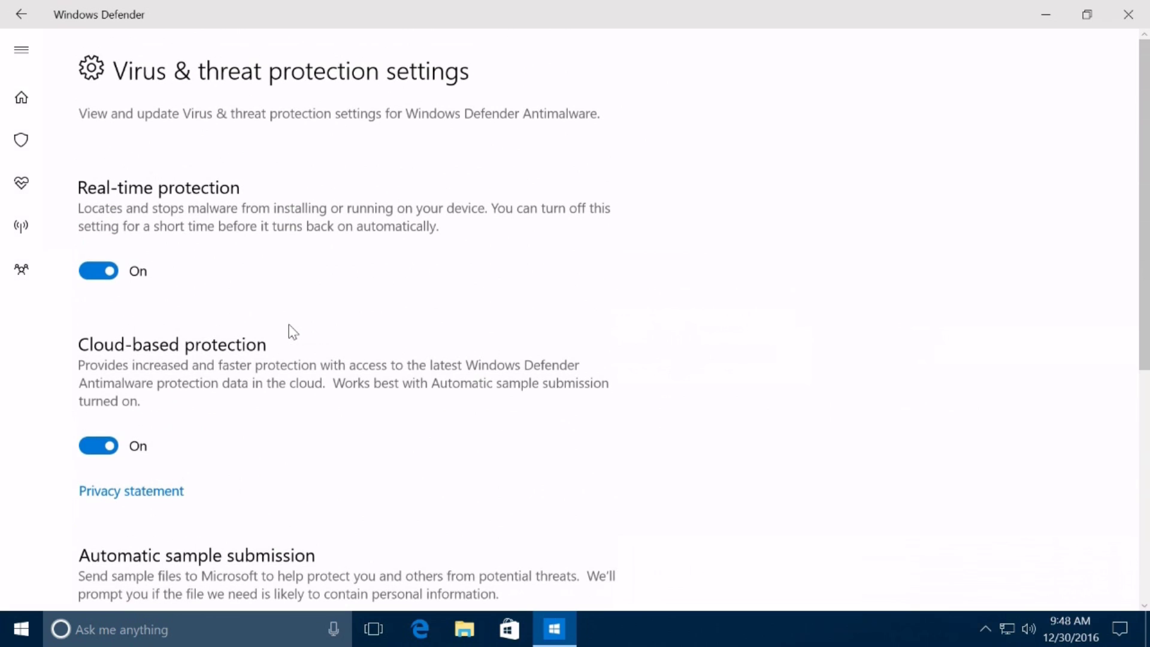
click(20, 15)
click(21, 15)
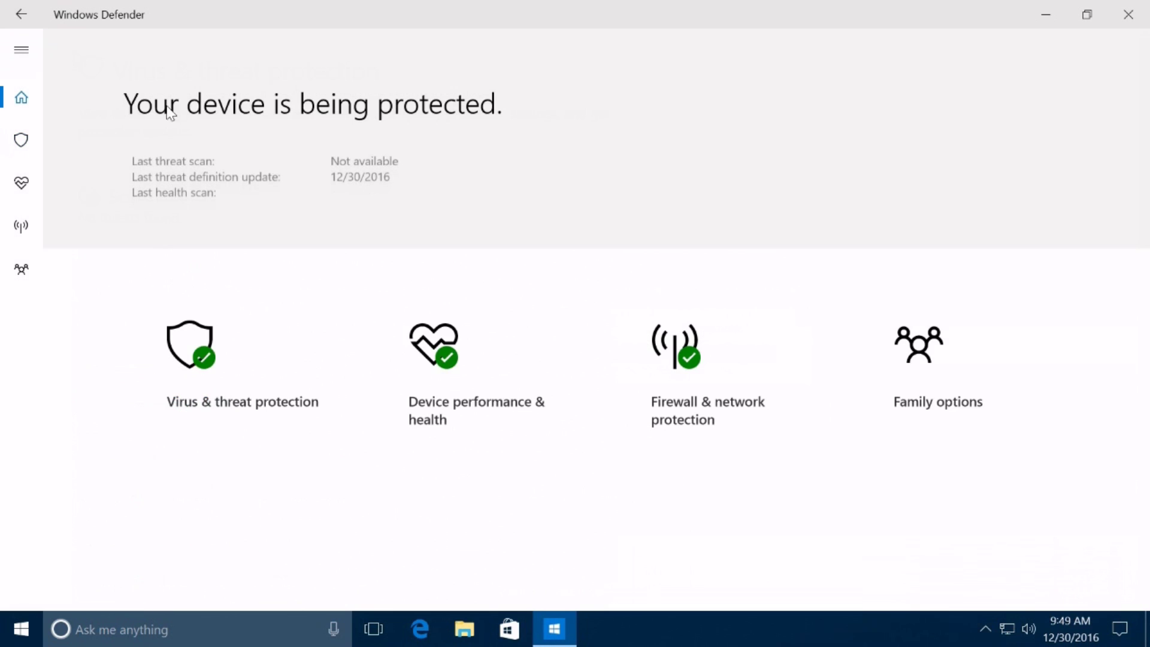
click(451, 346)
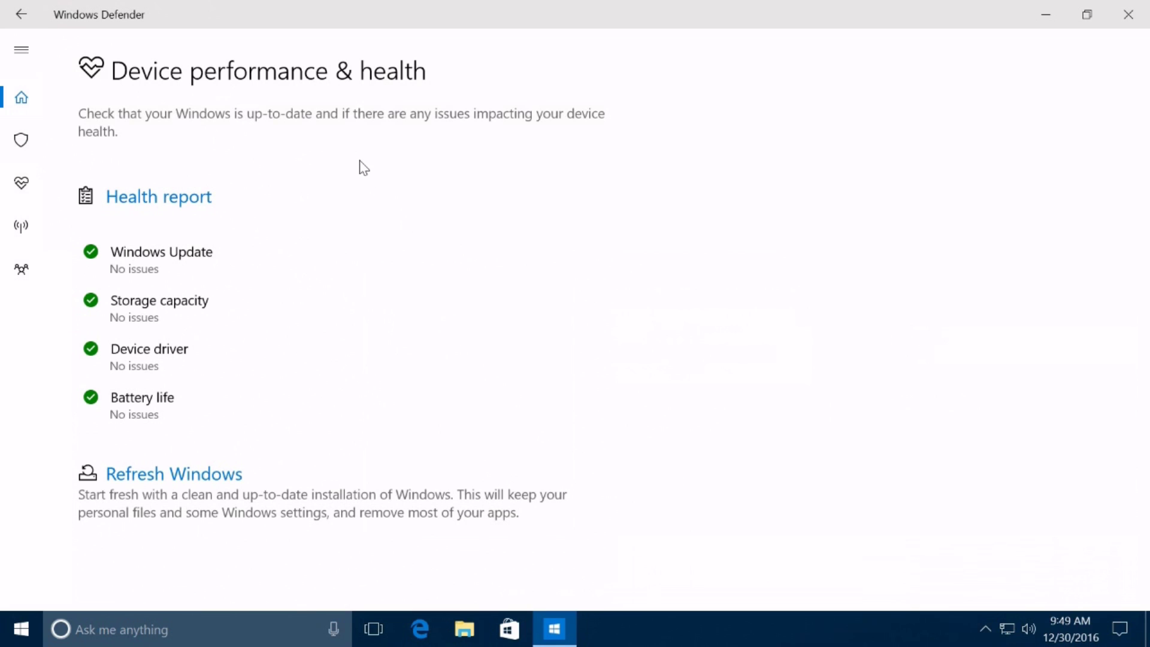
click(13, 18)
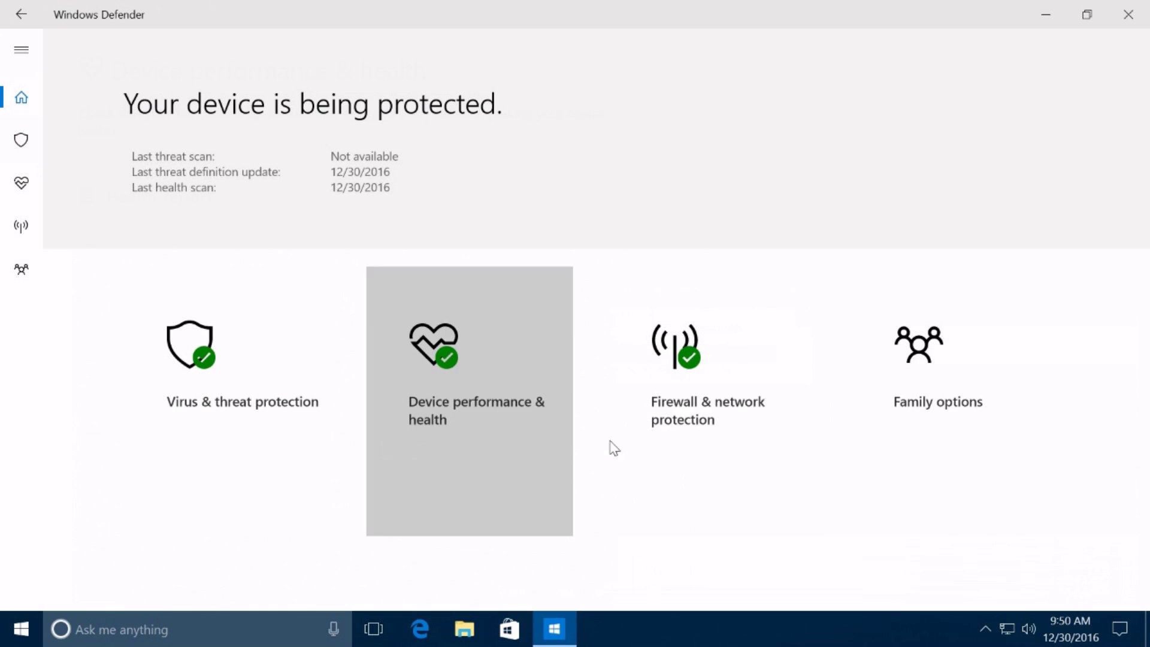
Step: View the Firewall & network protection and Private network pages, then the Family options page
click(684, 405)
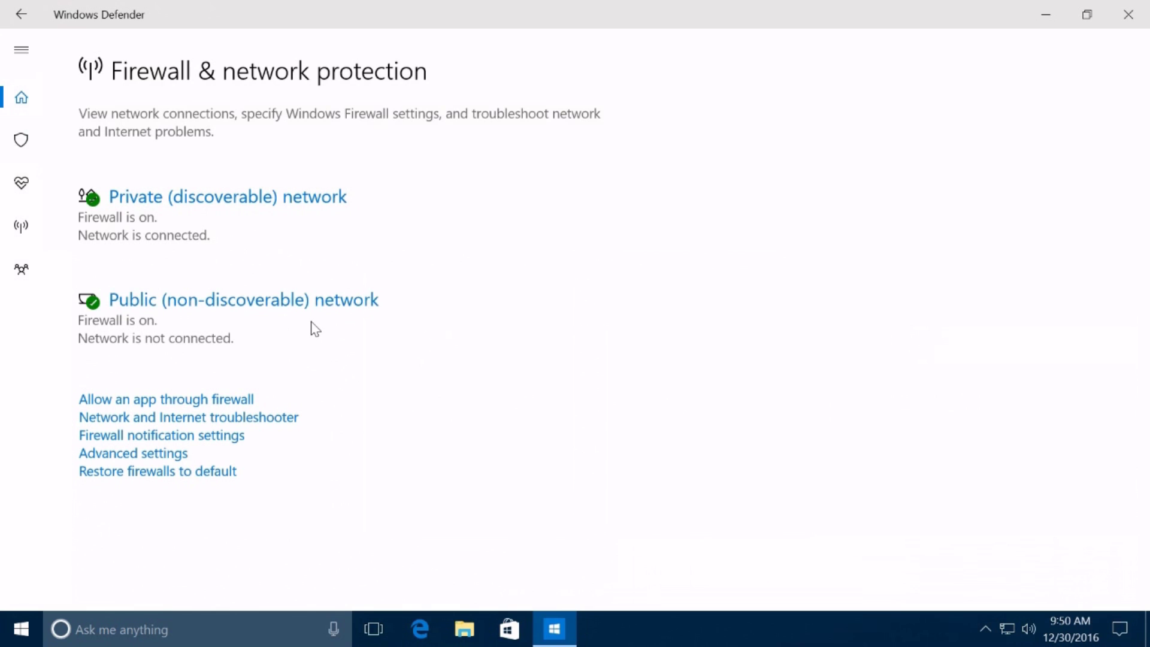
click(235, 200)
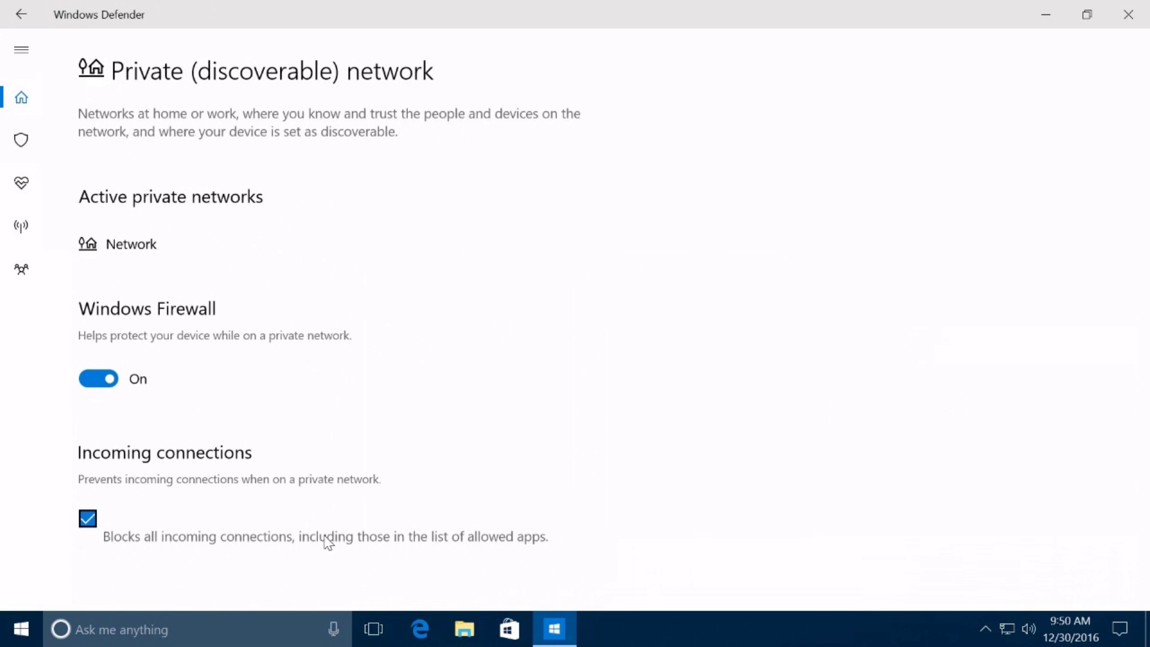
click(20, 18)
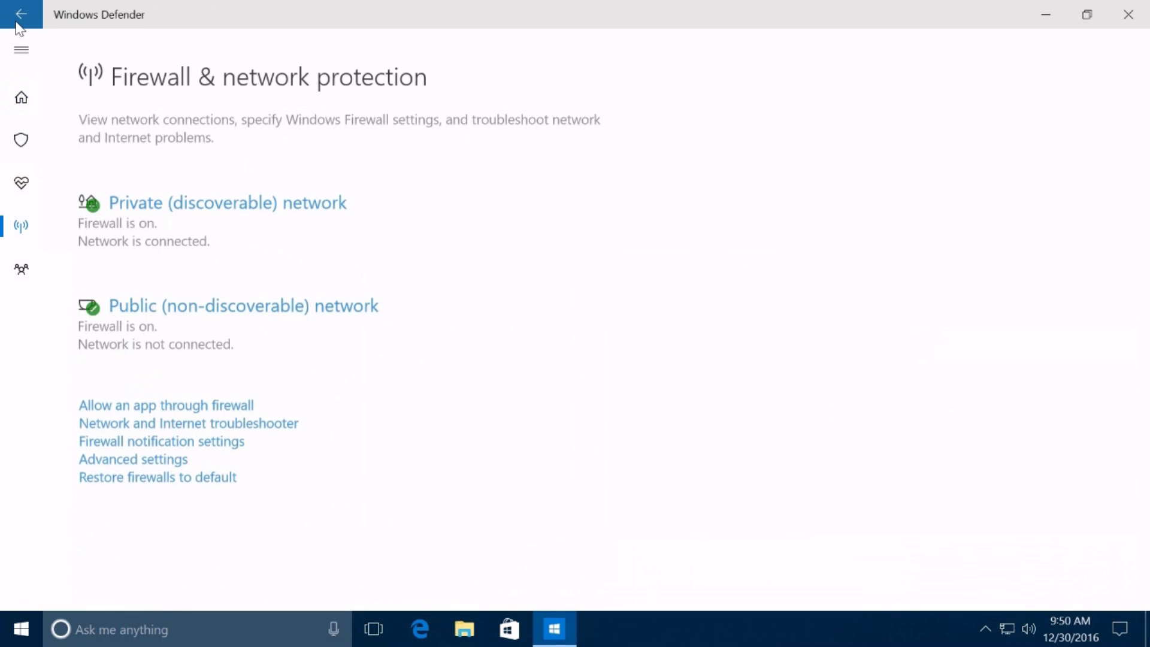
click(18, 24)
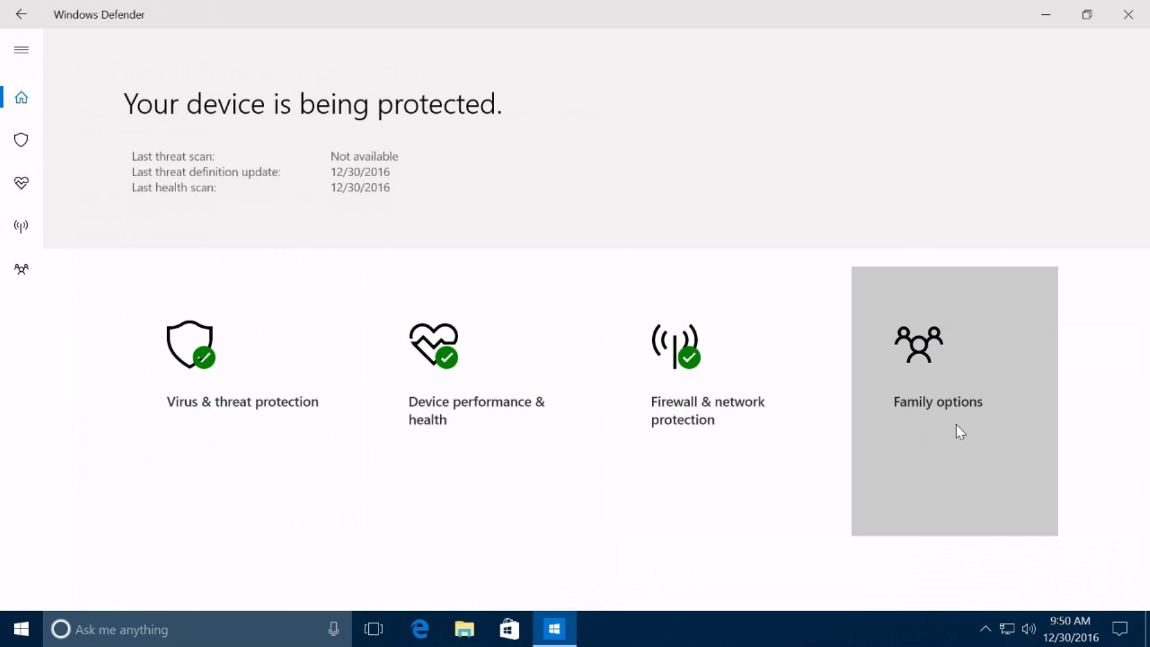
click(932, 366)
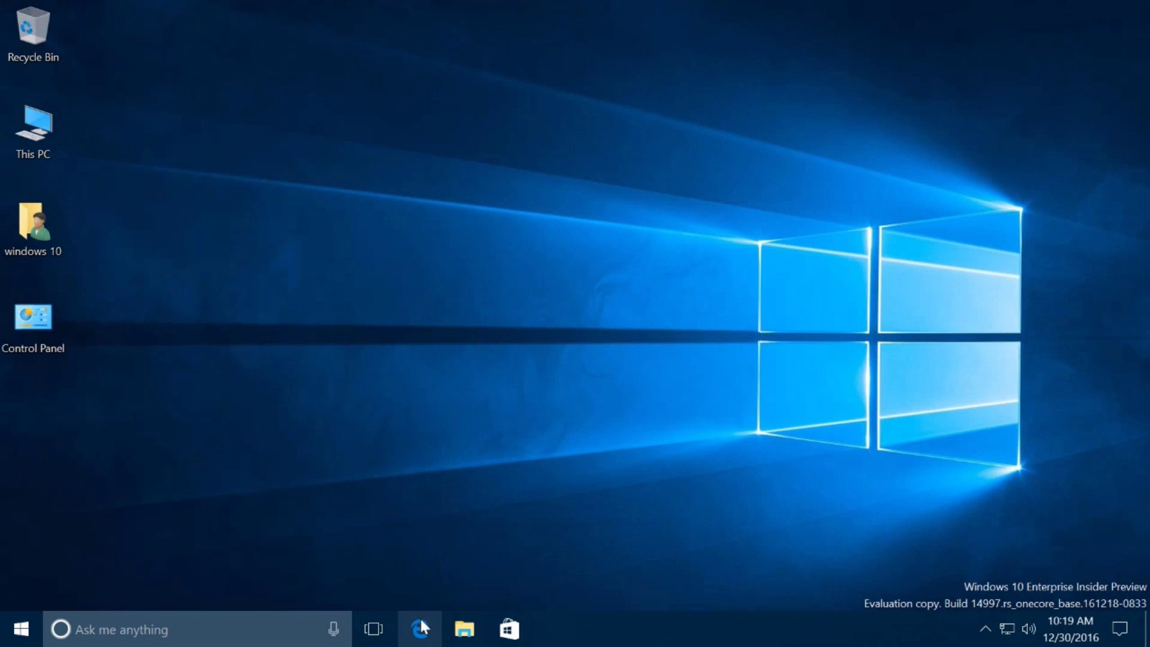
Step: Launch Edge, glance at the more-options menu, and add a New tab showing Top sites
click(421, 627)
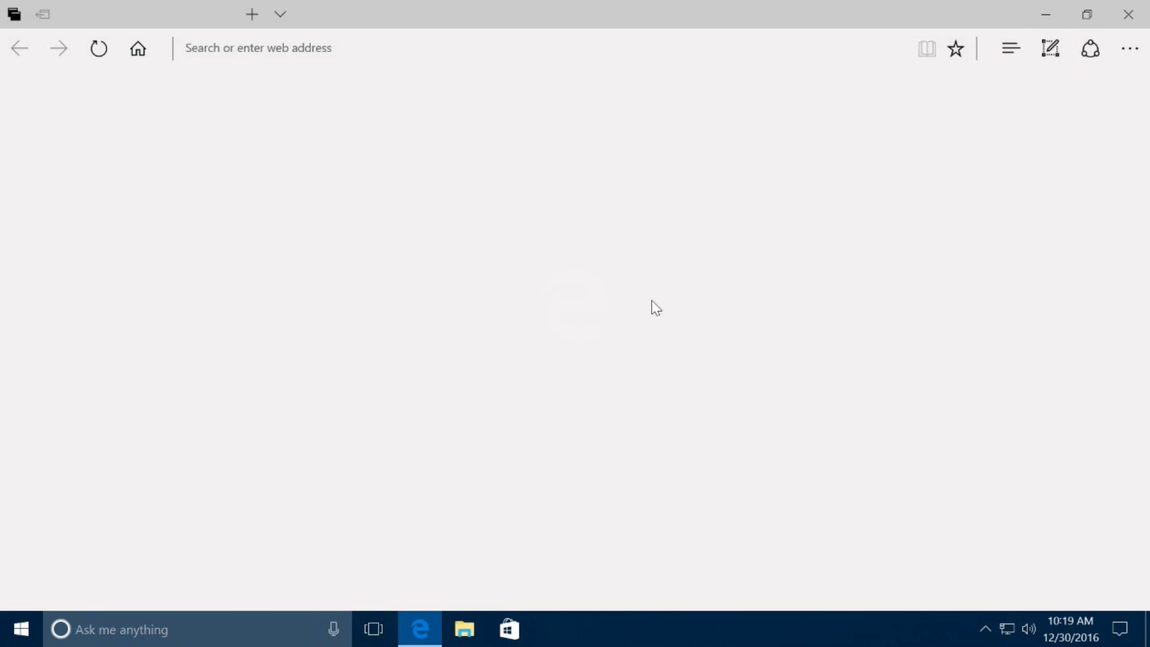
click(1132, 51)
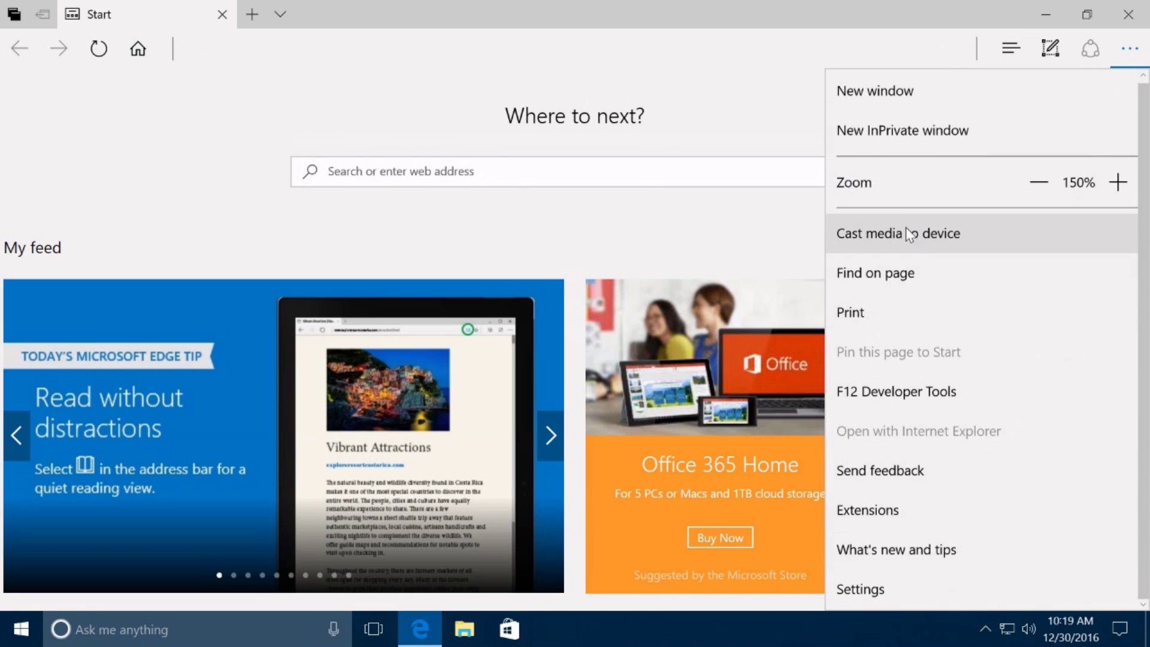
click(647, 17)
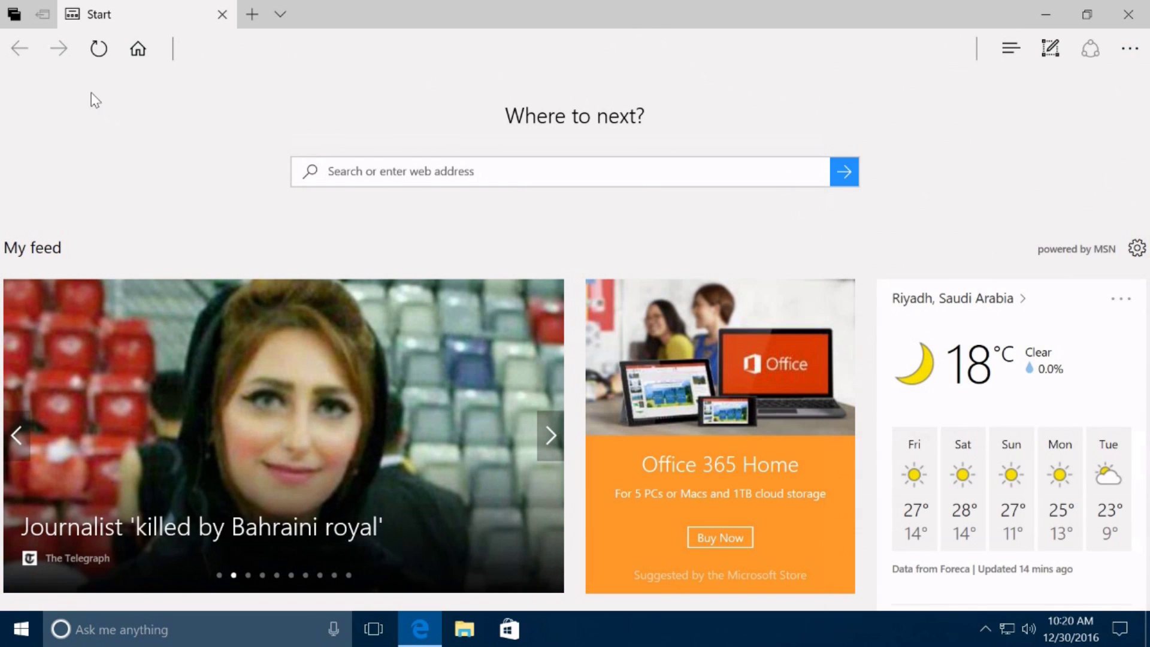
click(251, 15)
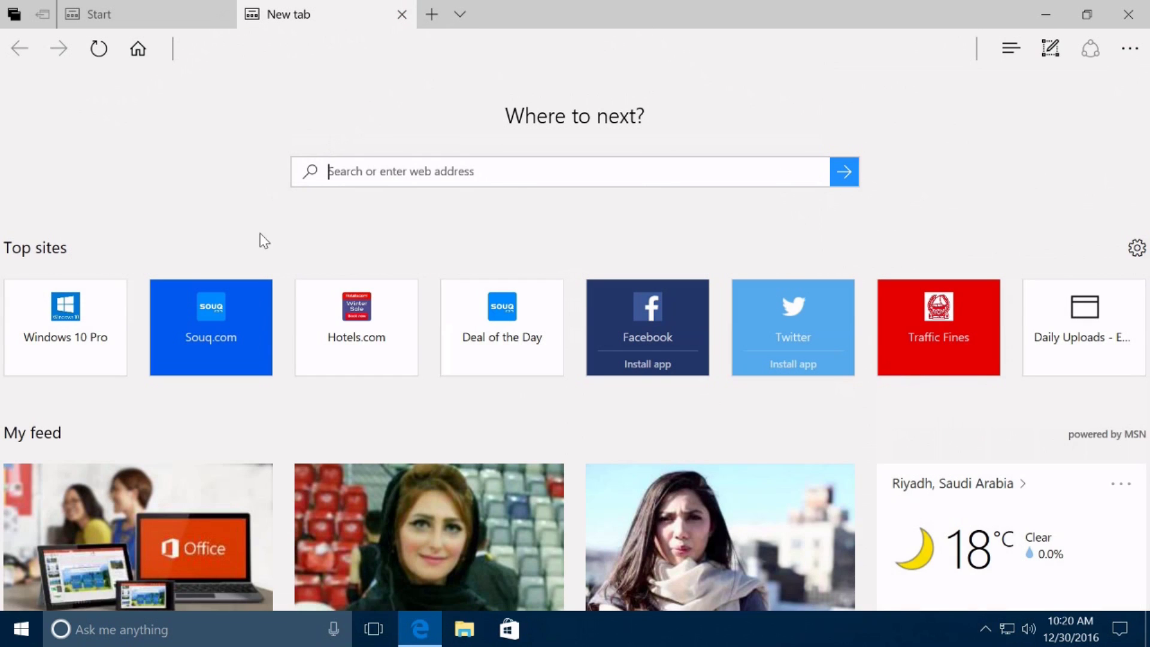
Step: Open Souq.com from Top sites, return to the Start tab, and set both tabs aside
click(210, 334)
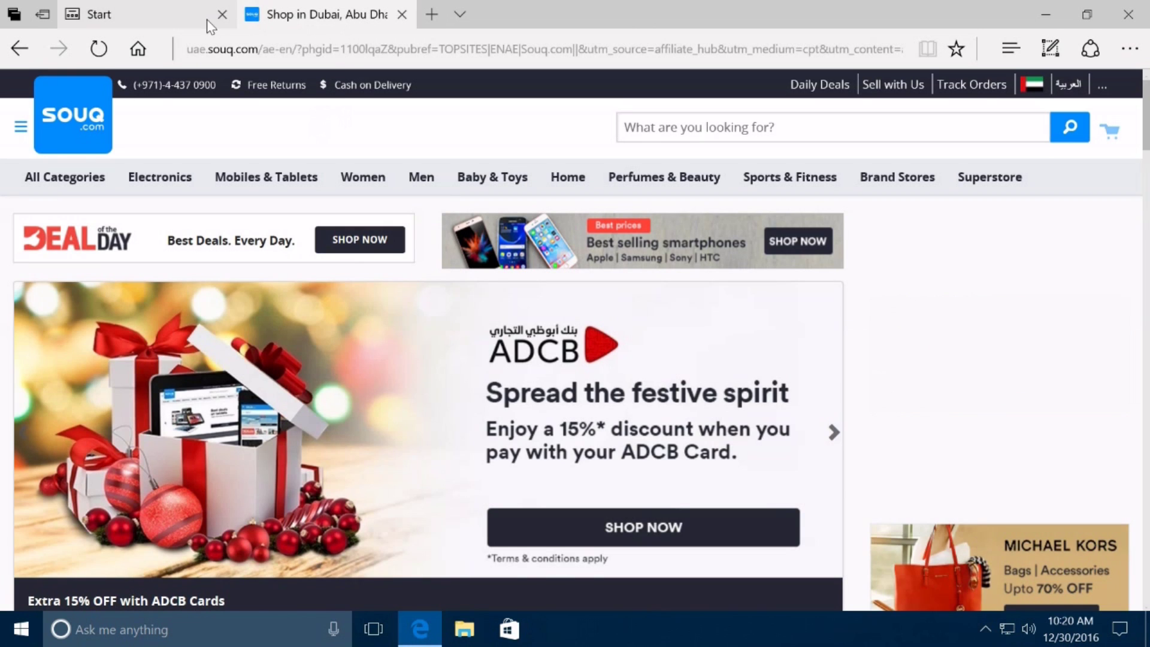
click(206, 25)
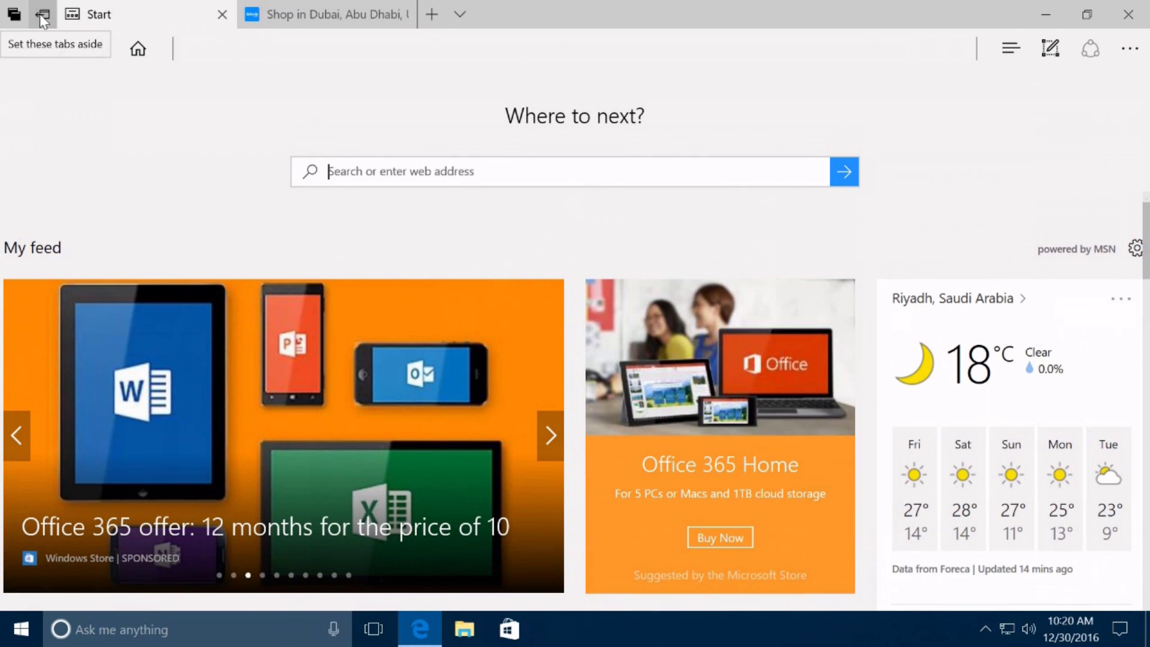
click(39, 13)
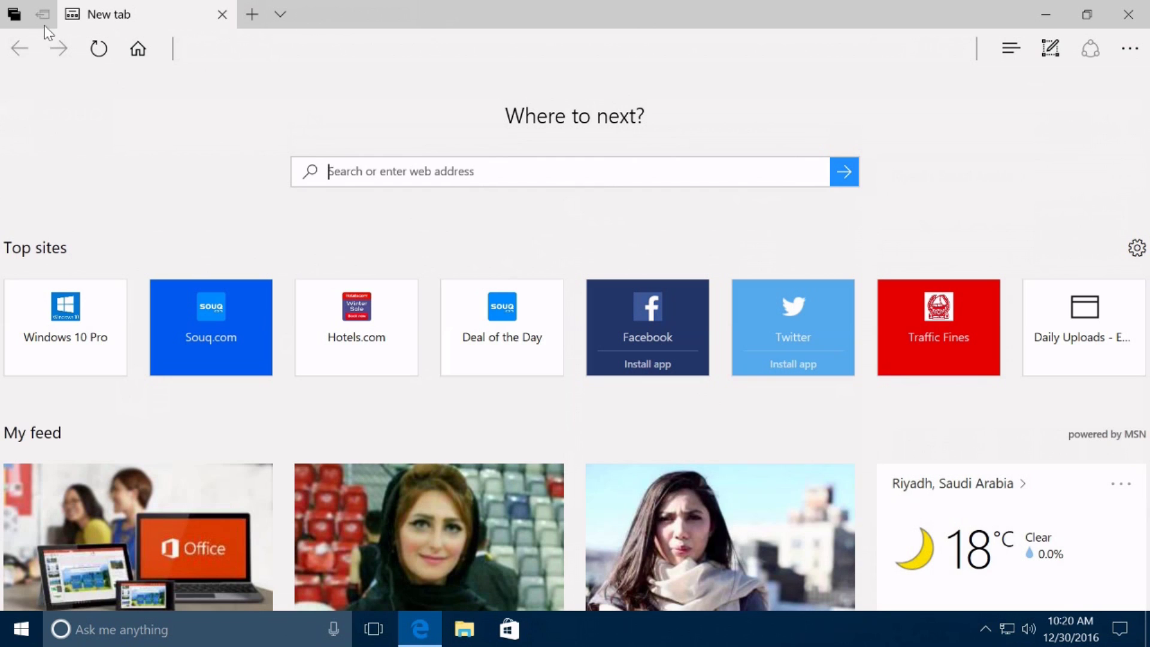
scroll(187, 189, down, 5)
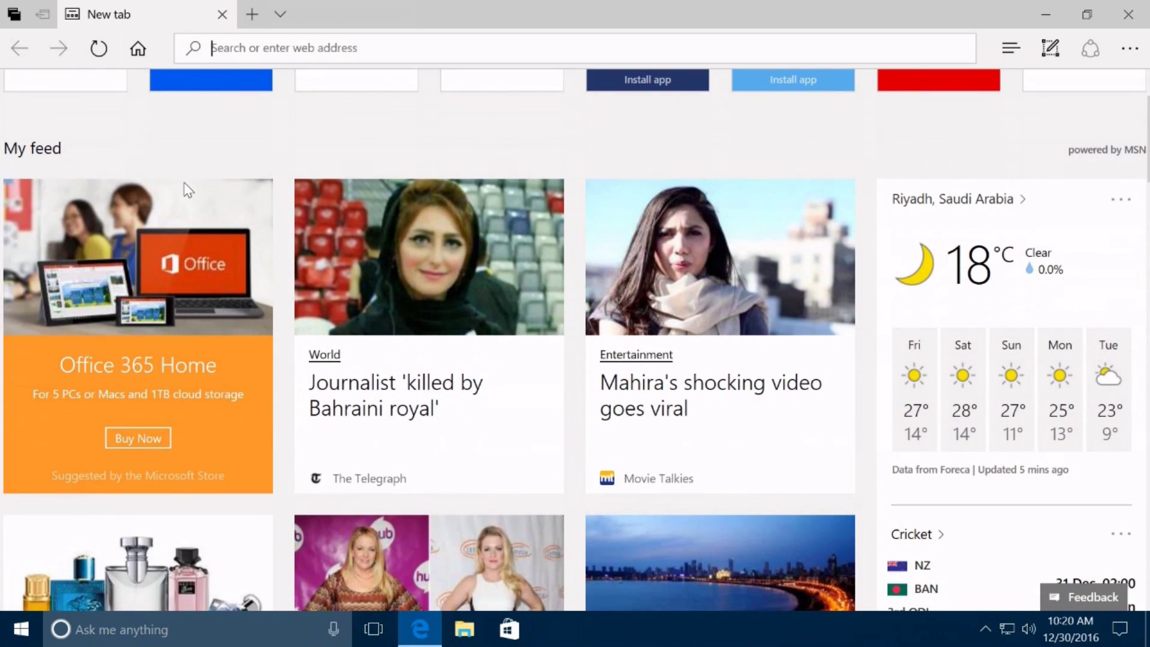
scroll(234, 219, up, 4)
scroll(221, 207, up, 1)
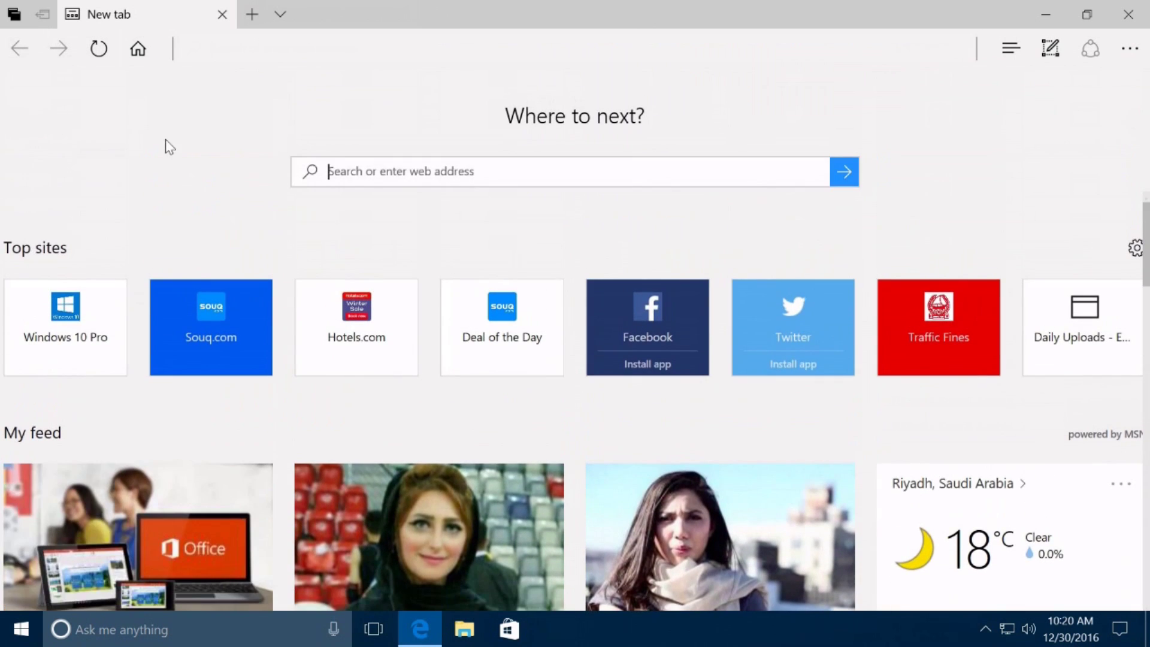
Step: Restore both set-aside tab groups and switch to the Souq shopping tab
click(13, 16)
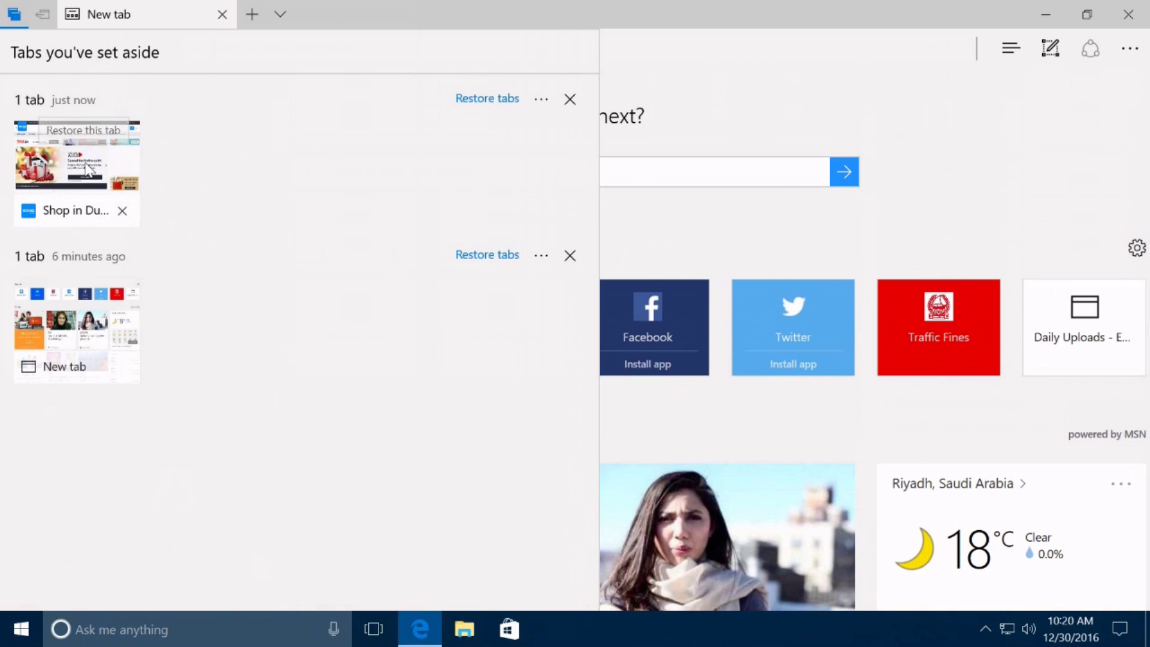
click(88, 168)
click(89, 168)
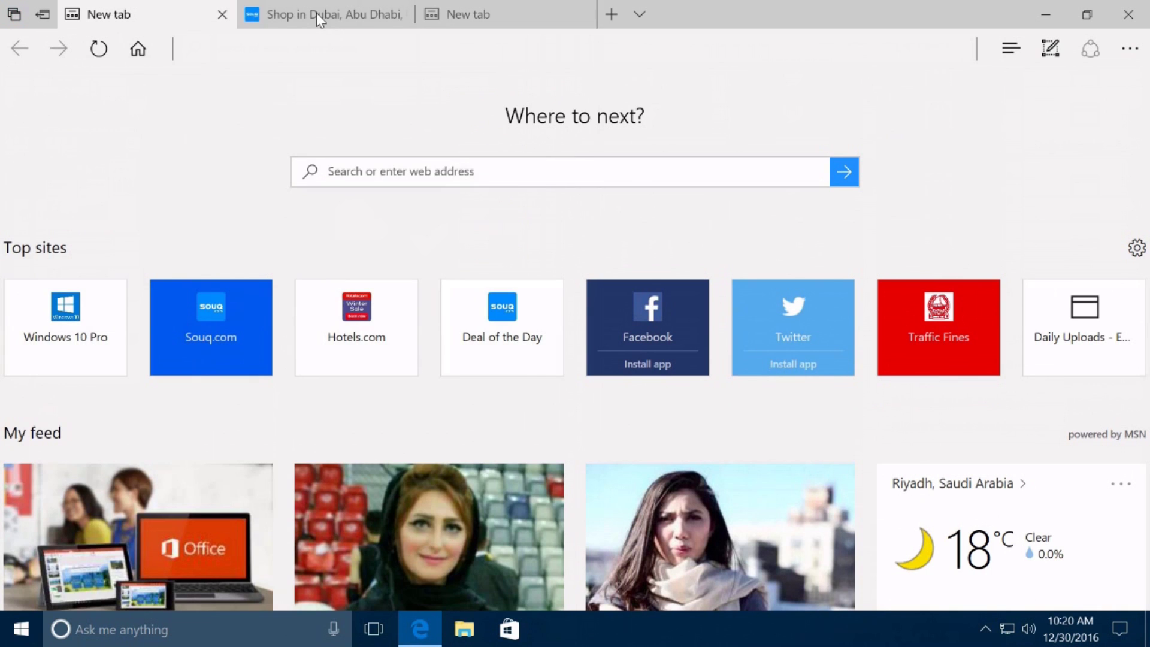
click(316, 13)
click(462, 18)
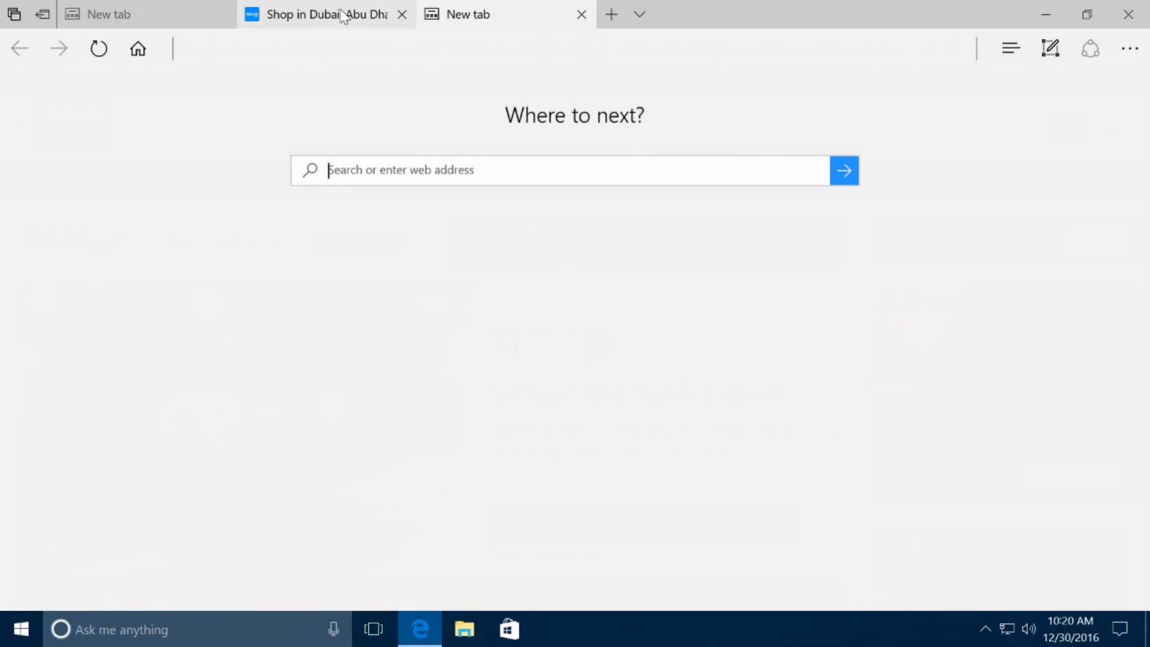
click(350, 17)
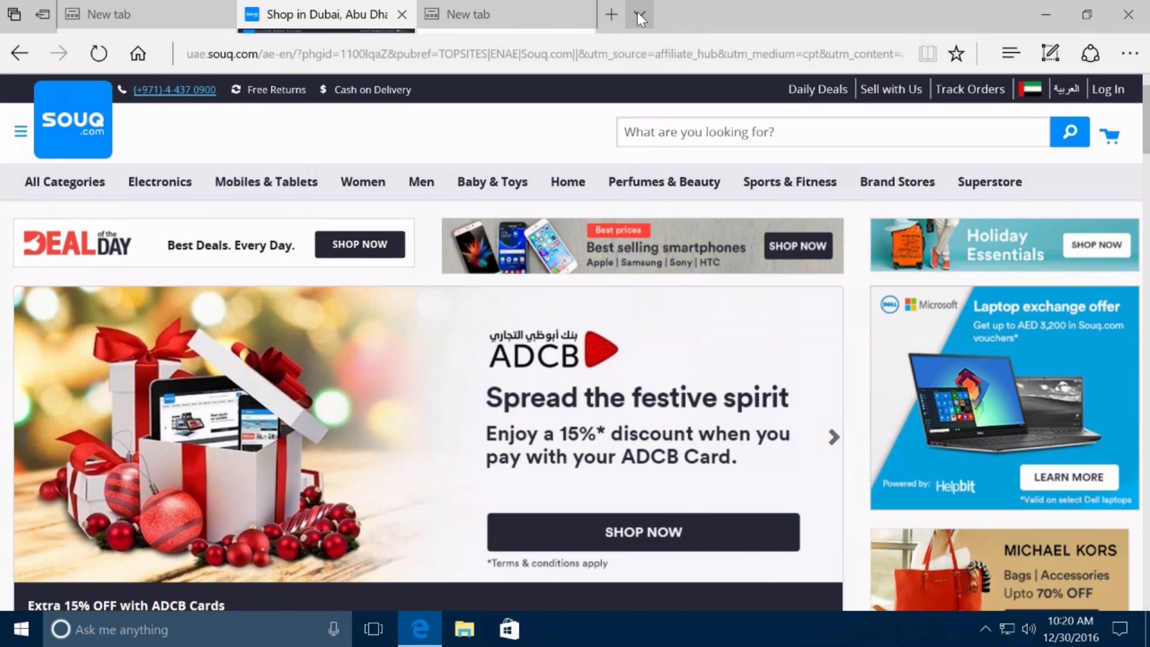
Step: Toggle the tab thumbnail previews on and off, then close the blank third New tab
click(637, 12)
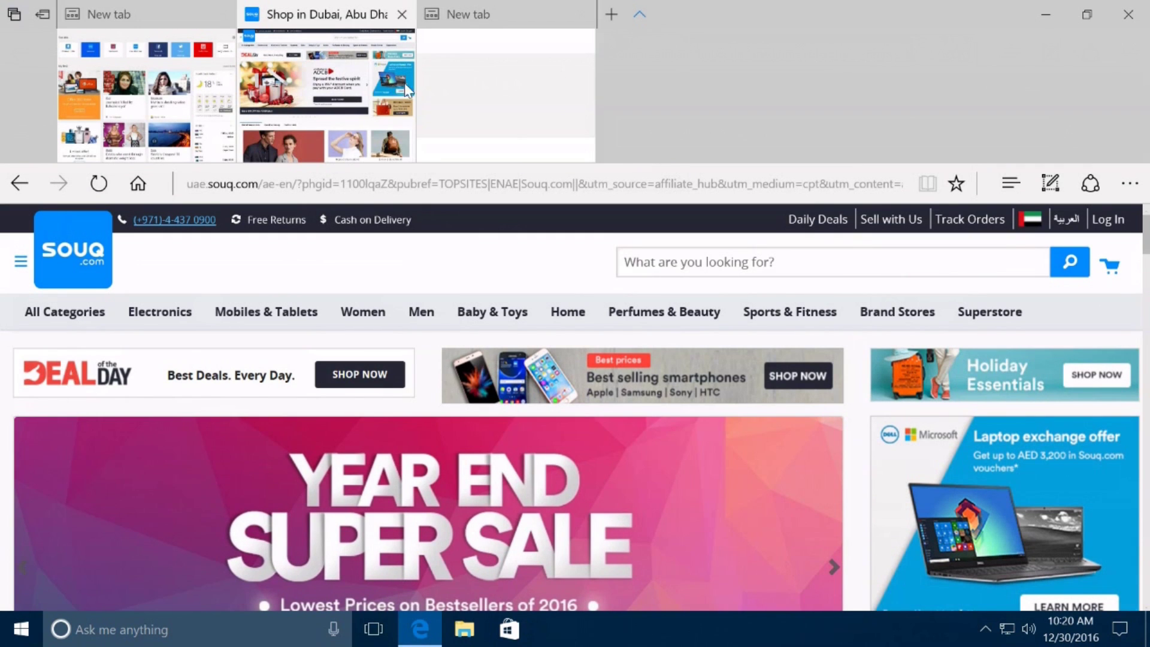
click(643, 13)
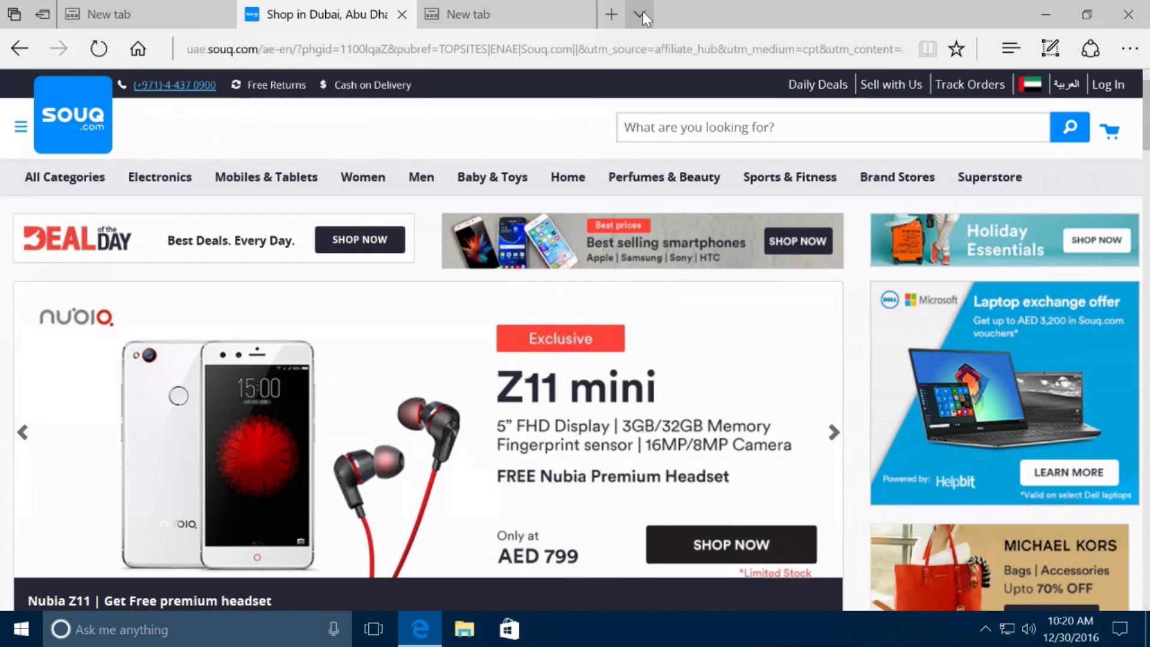
click(642, 13)
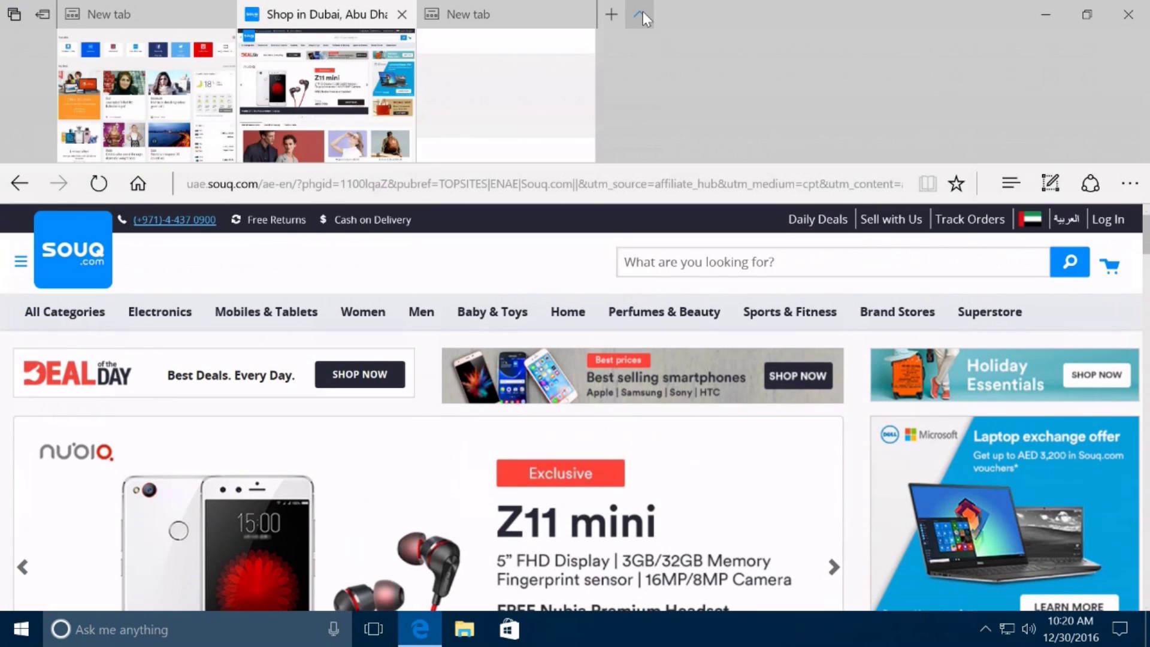
click(642, 13)
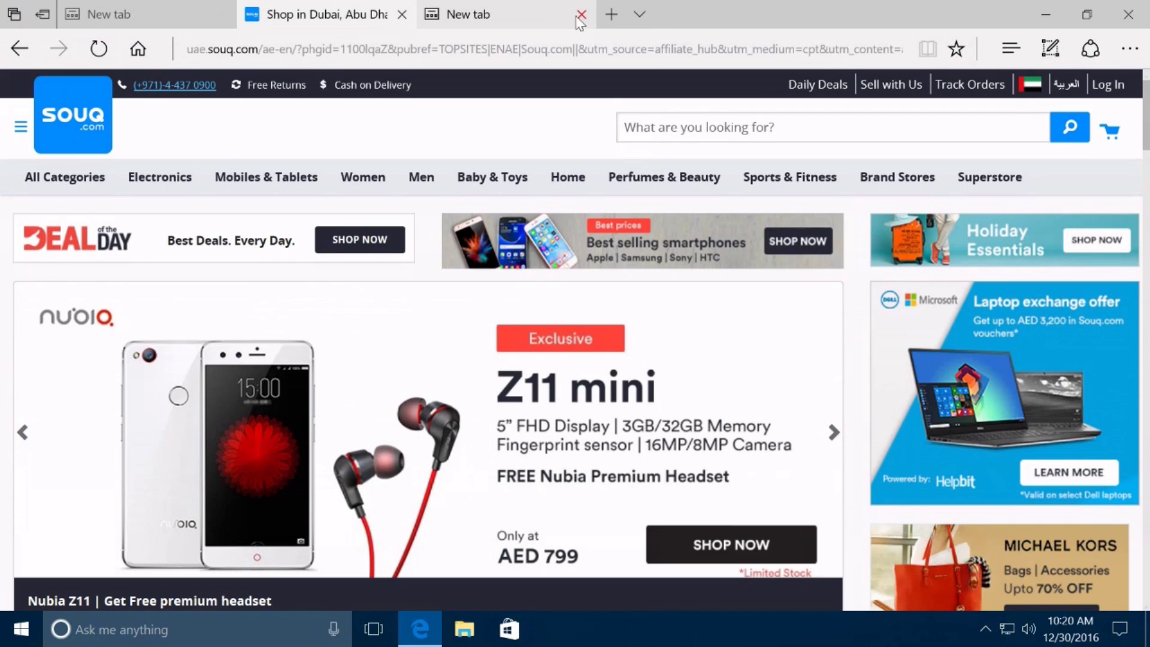
click(539, 16)
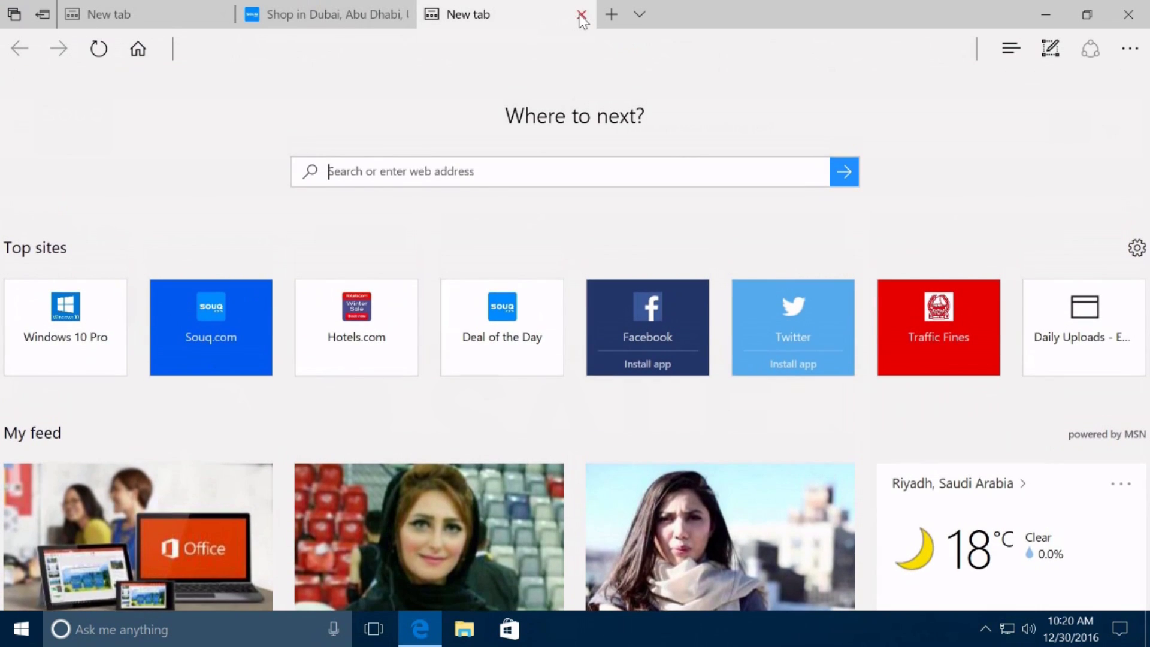
click(581, 14)
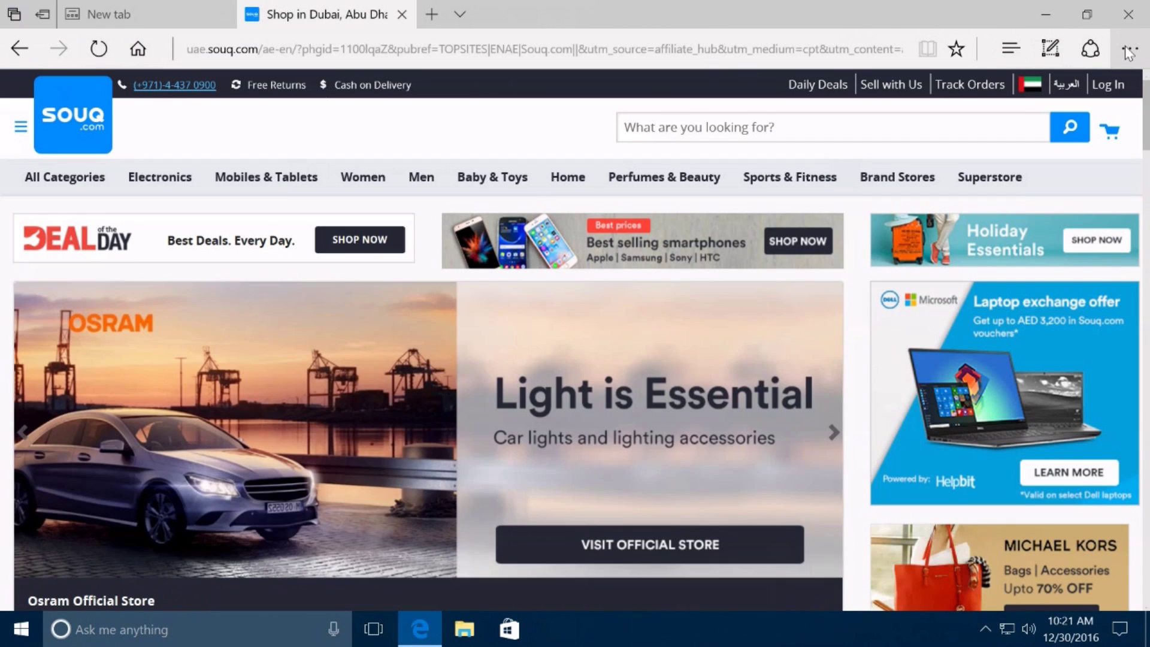
Step: Switch 'Show the favorites bar' to On in Edge's settings
click(1129, 51)
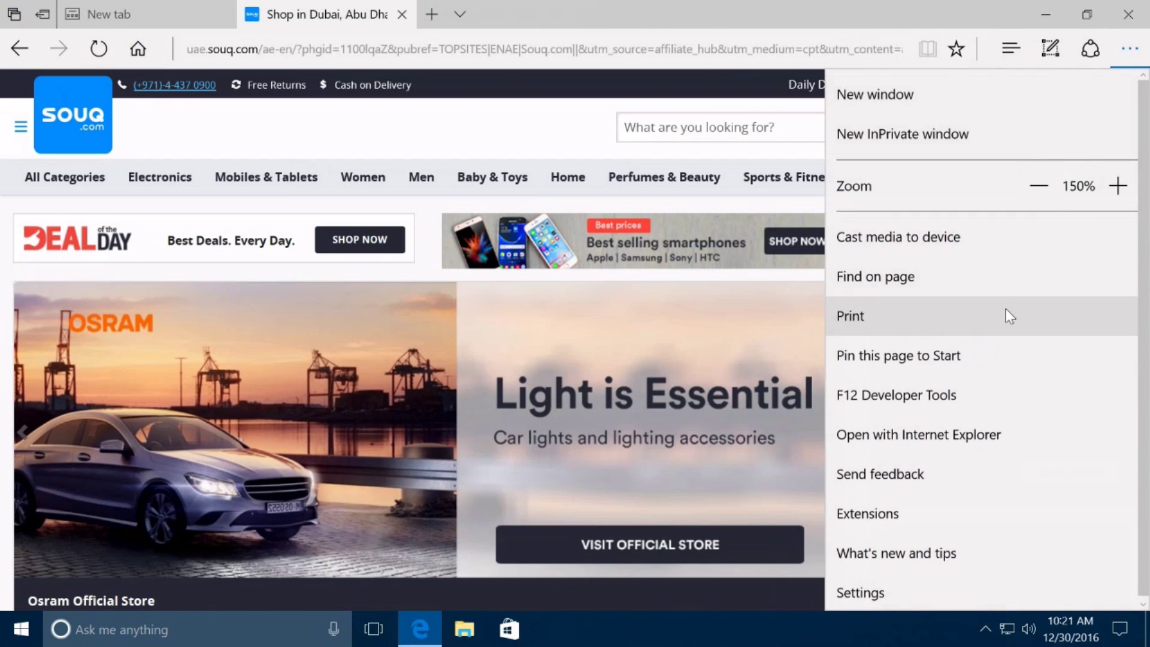
click(908, 588)
scroll(1034, 395, down, 3)
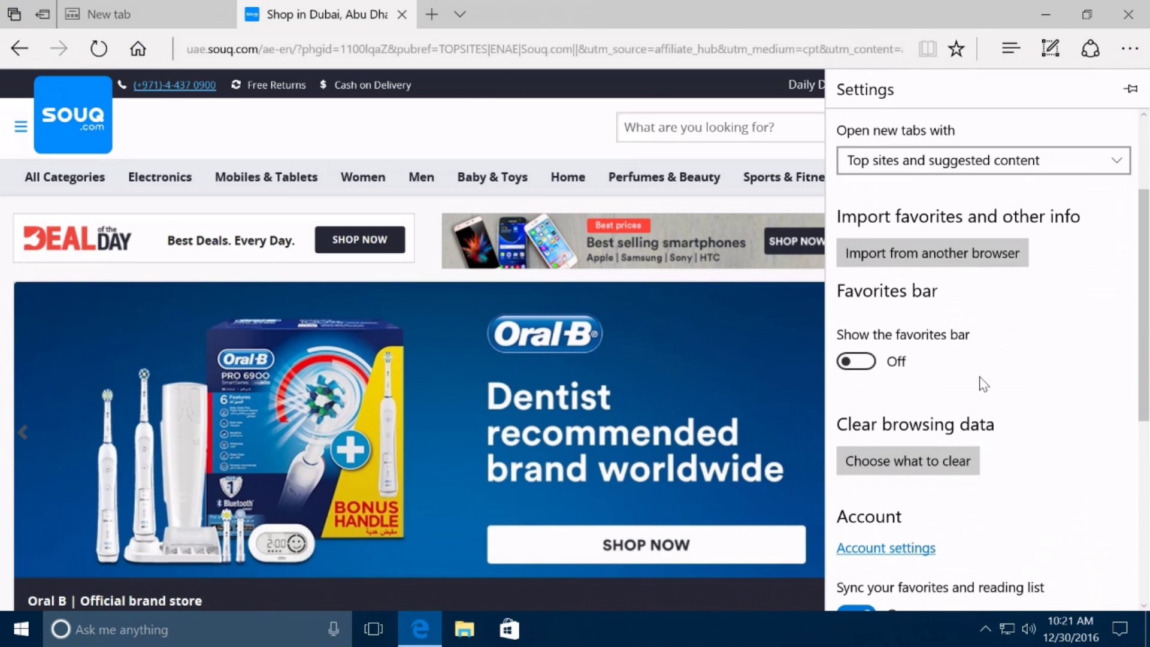
click(856, 362)
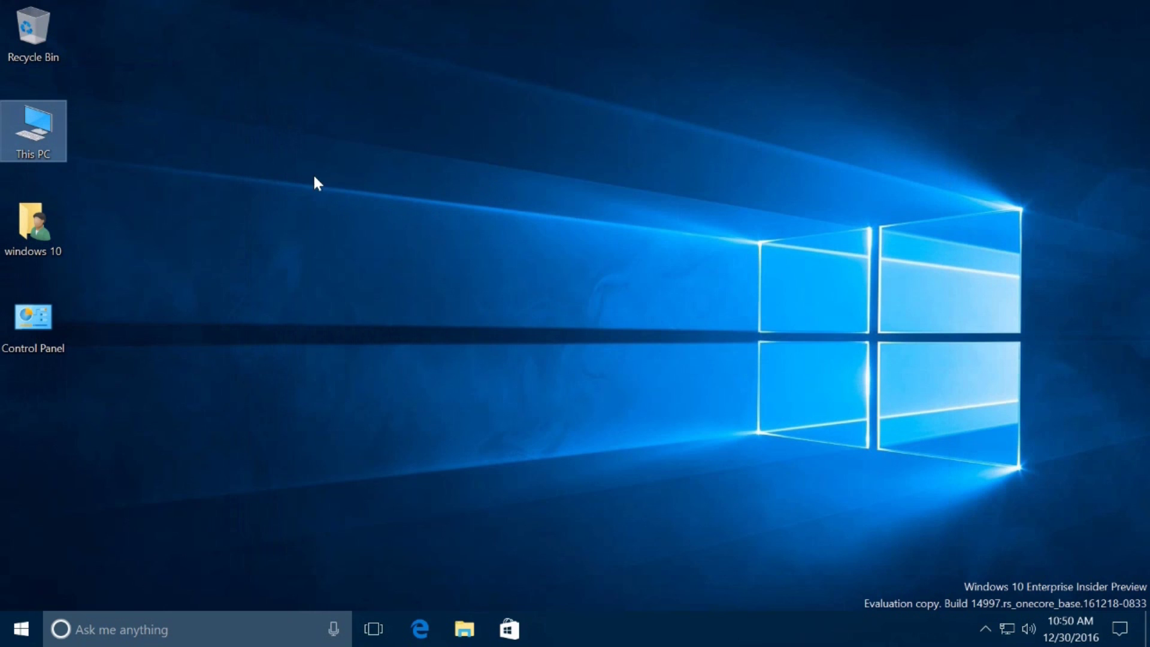
click(21, 629)
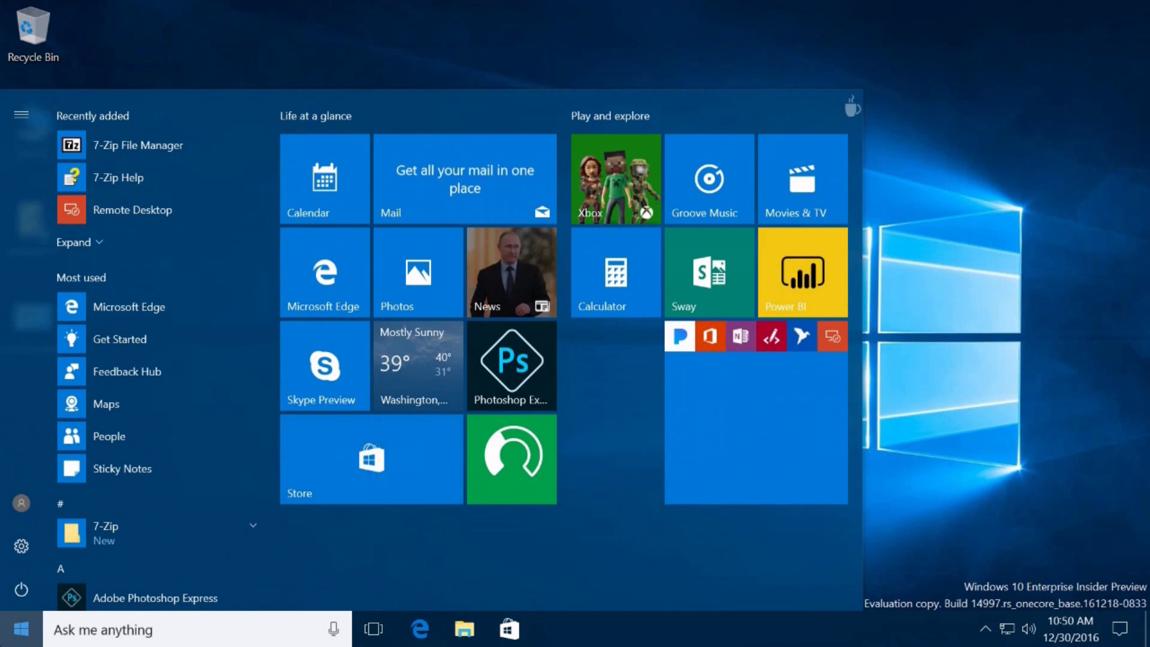
key(Escape)
right_click(240, 277)
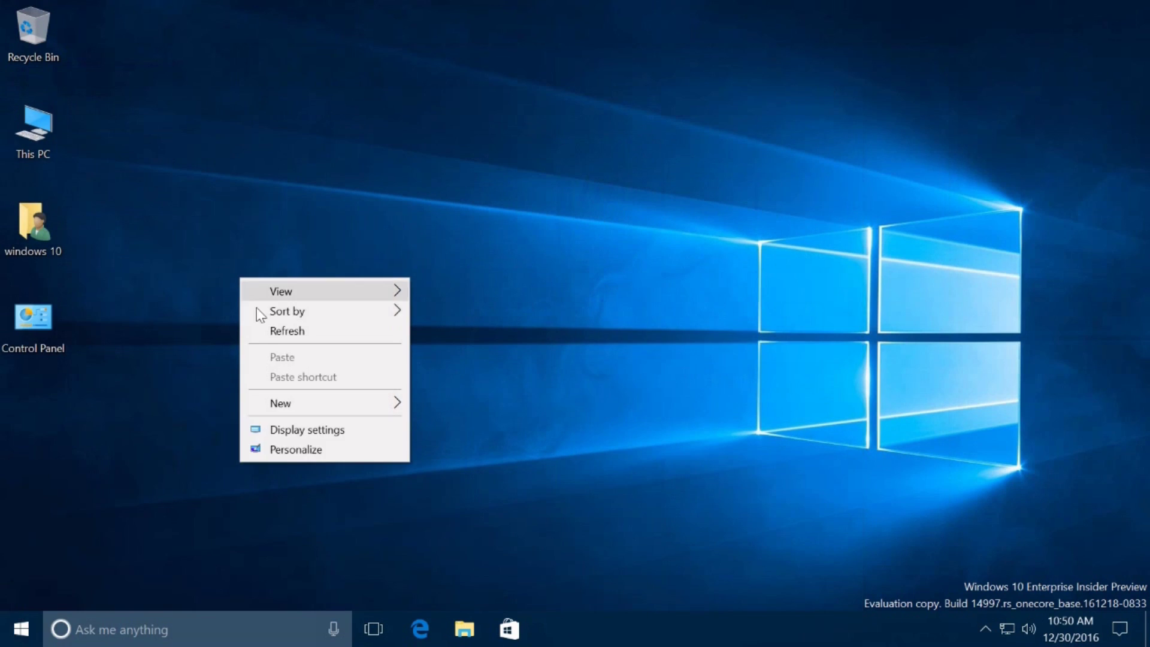
click(269, 329)
right_click(43, 140)
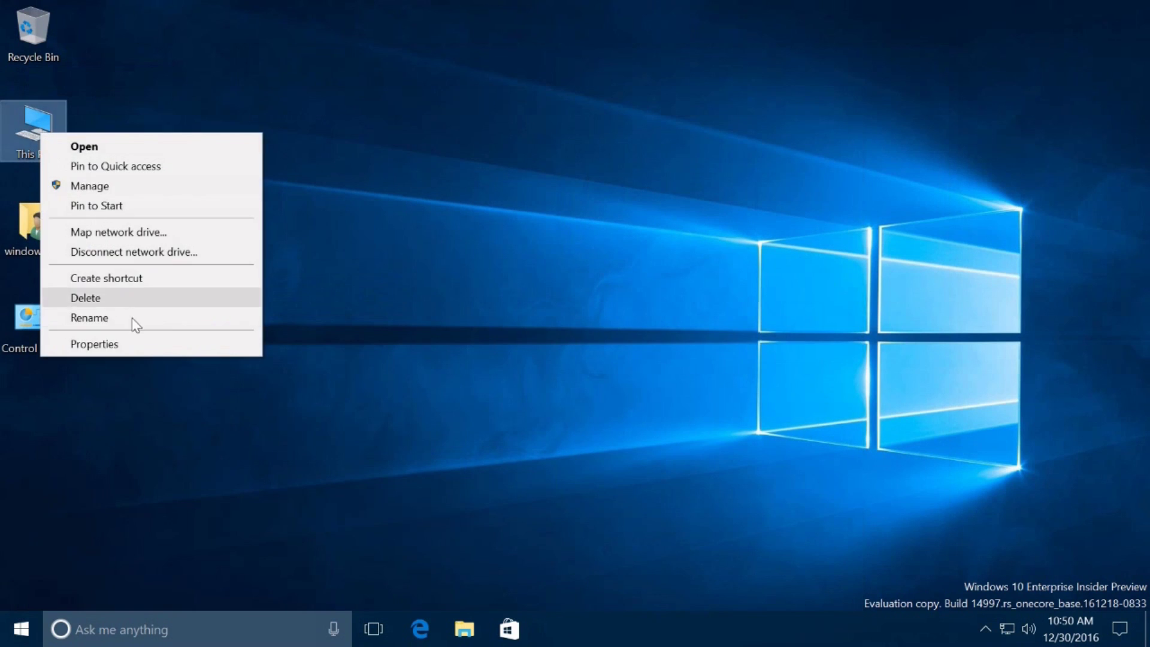
click(142, 343)
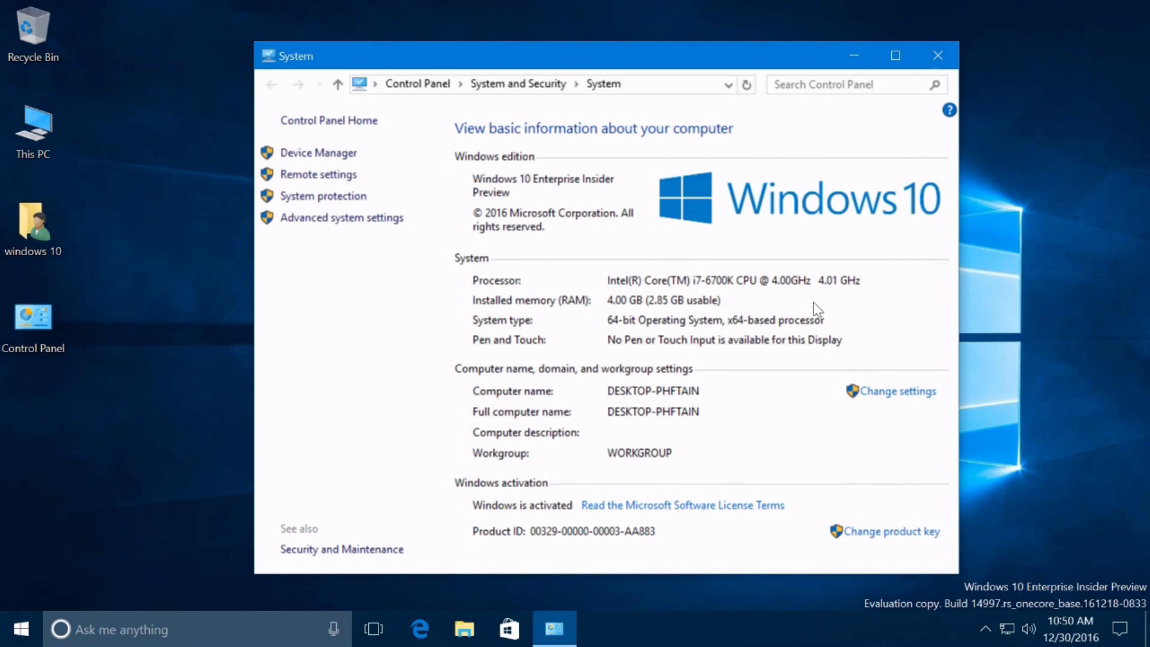
drag(631, 54, 662, 52)
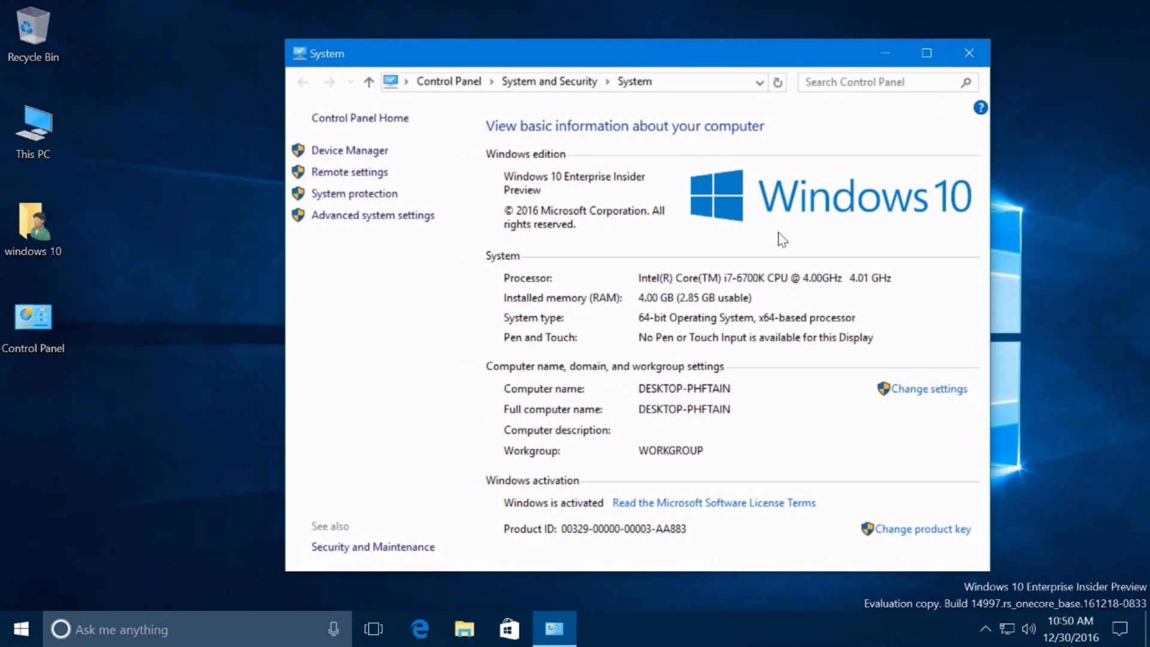
click(964, 57)
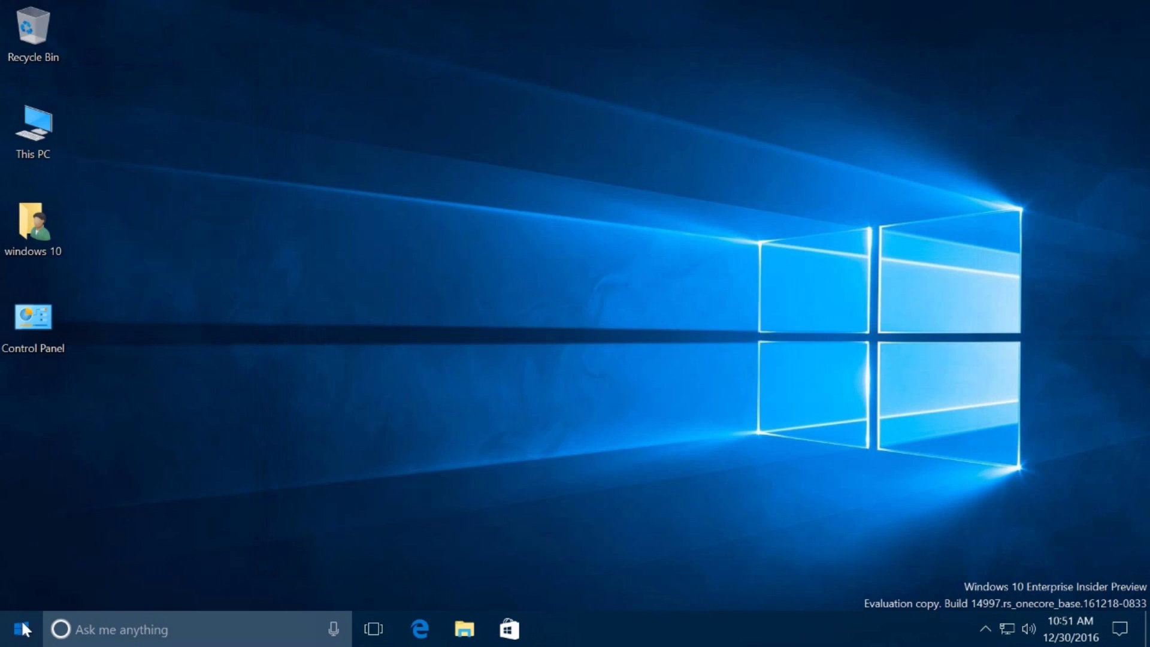
Step: Open Windows Settings from the Start menu and go to the System category
click(23, 629)
scroll(146, 557, down, 15)
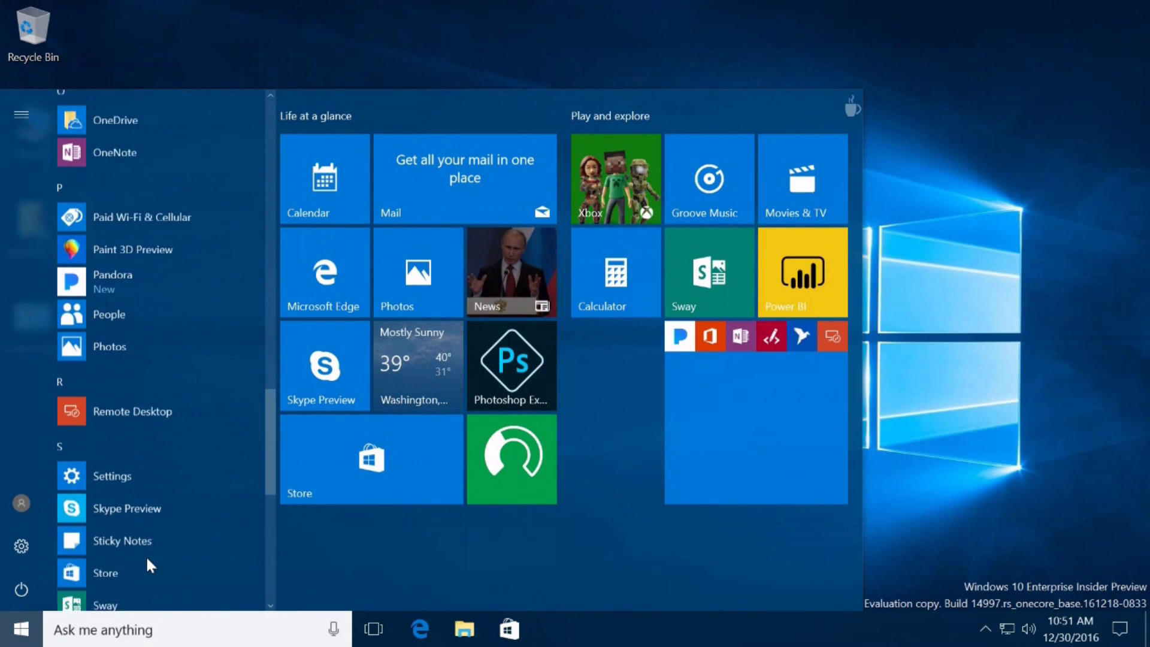
scroll(146, 563, up, 5)
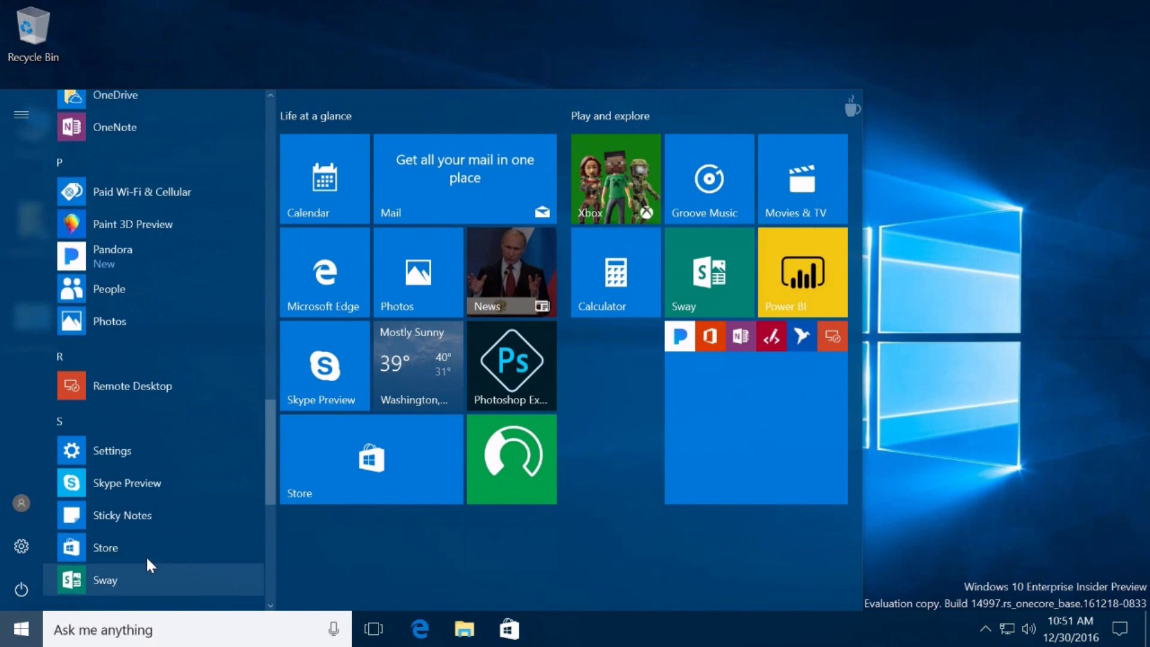
click(21, 547)
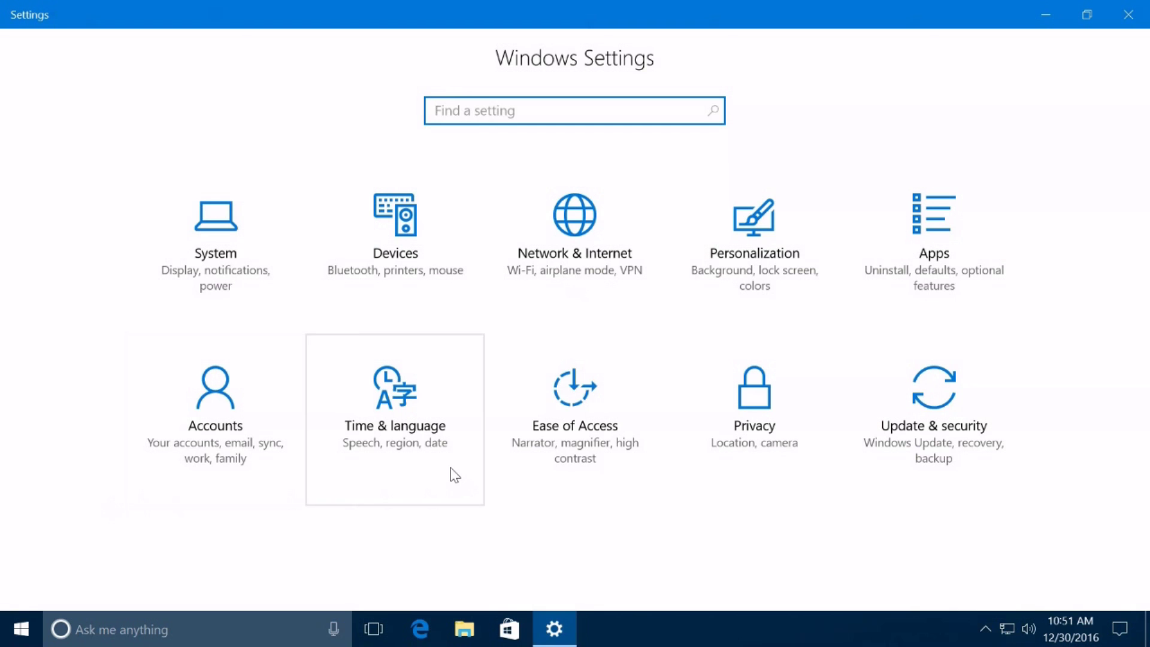
click(229, 259)
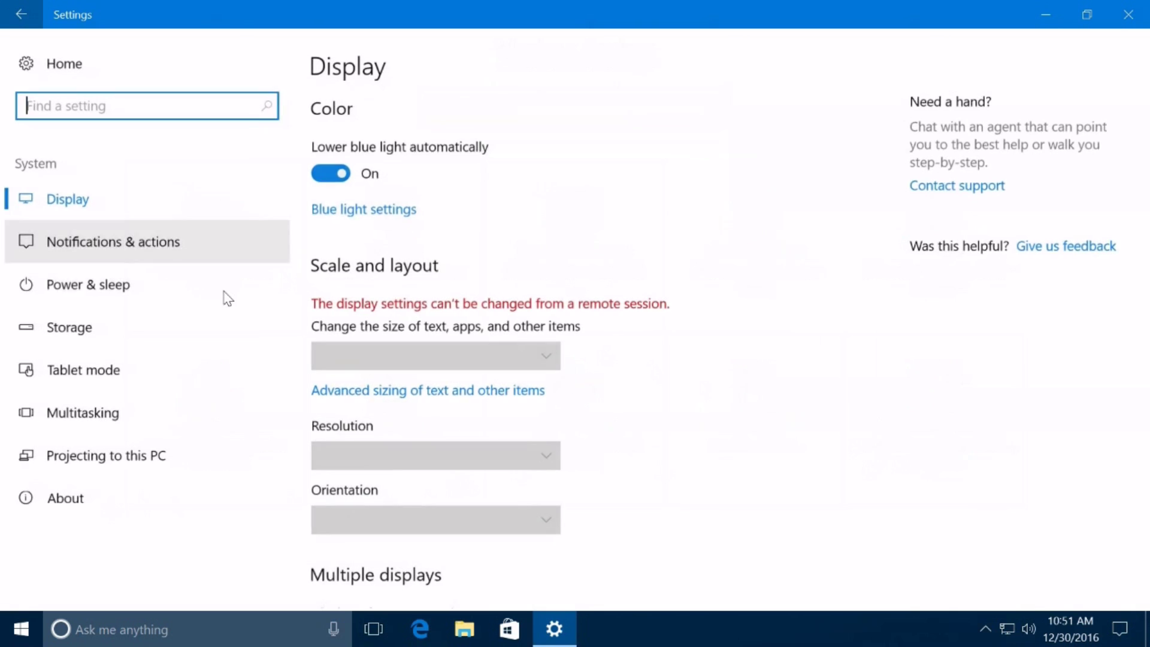
Step: Read the About page showing build 14997.1001, then go back and close Settings
click(70, 497)
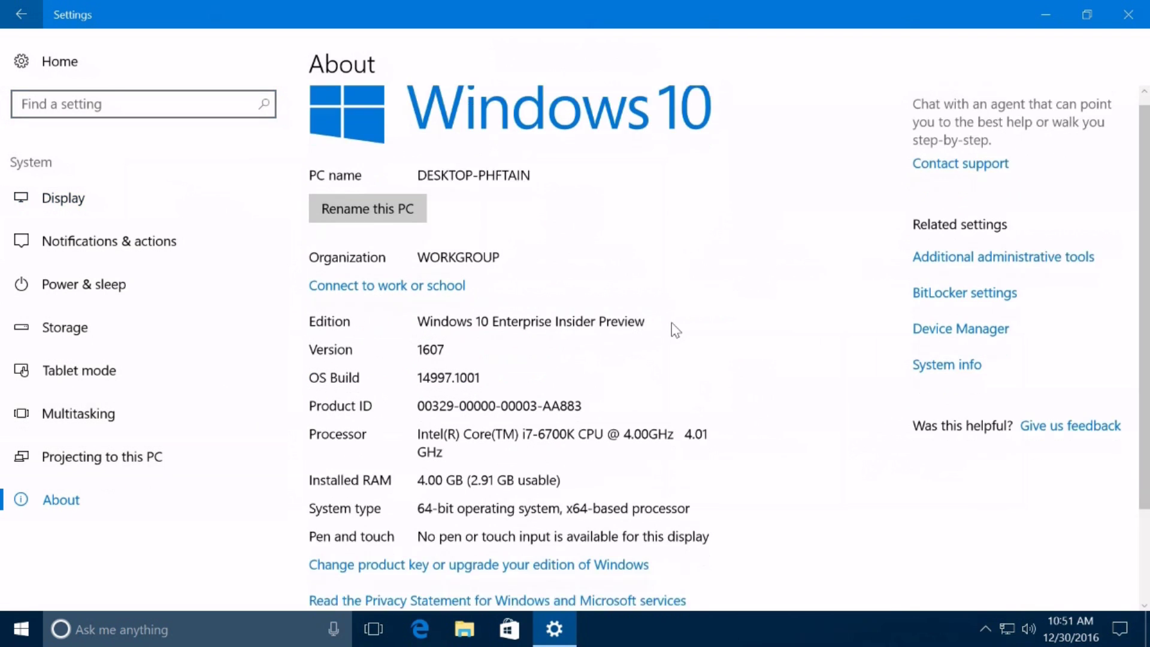
scroll(675, 330, down, 2)
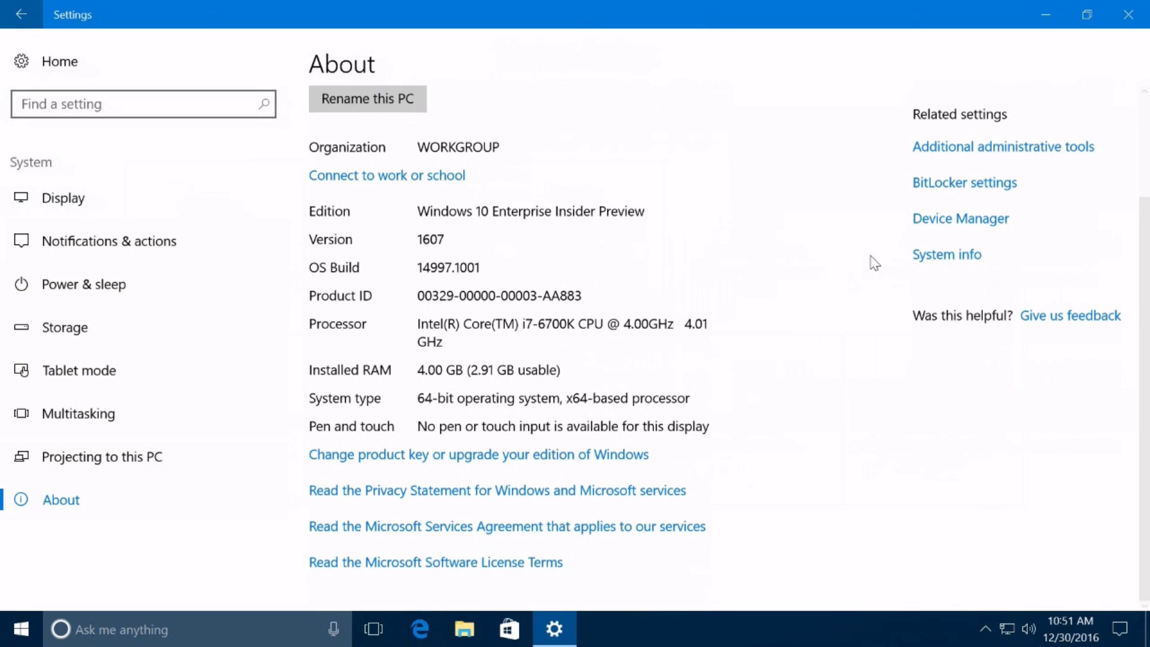
scroll(808, 262, up, 3)
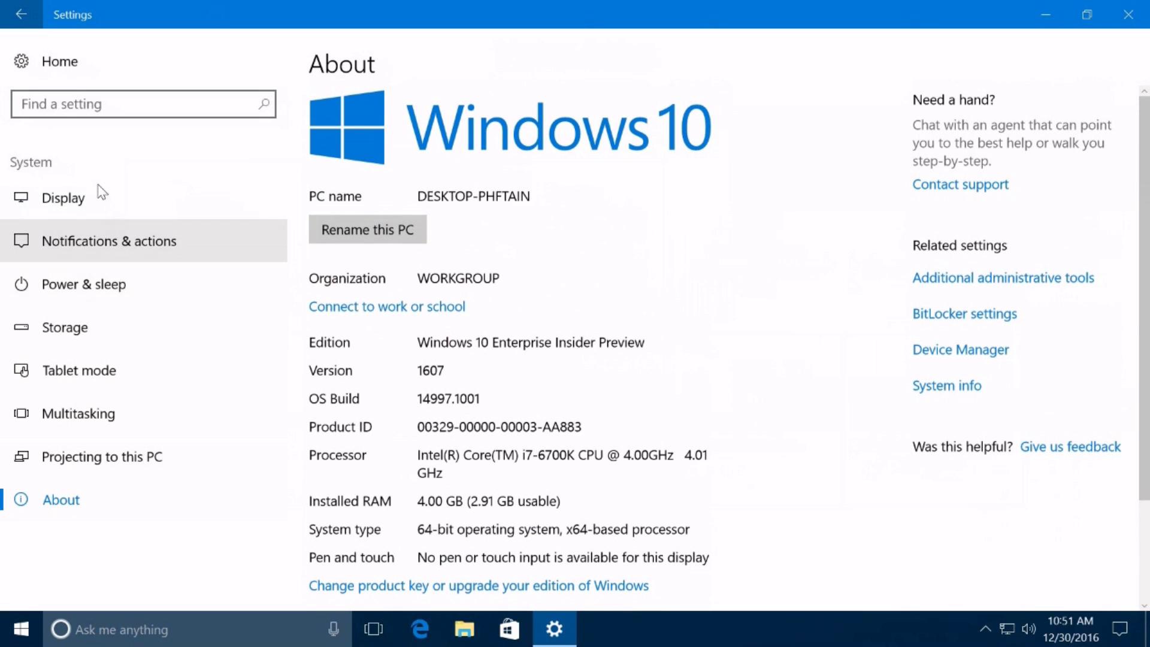
click(22, 16)
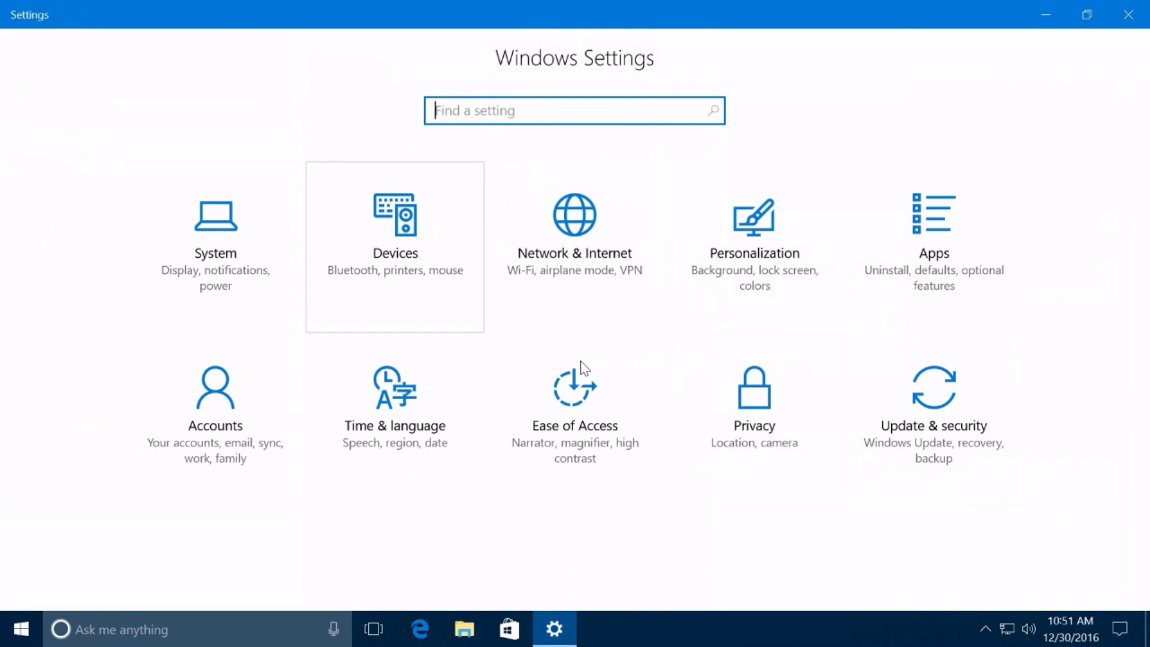
click(1128, 15)
Step: Refresh the desktop and open the Action Center with its notifications and quick actions
right_click(597, 209)
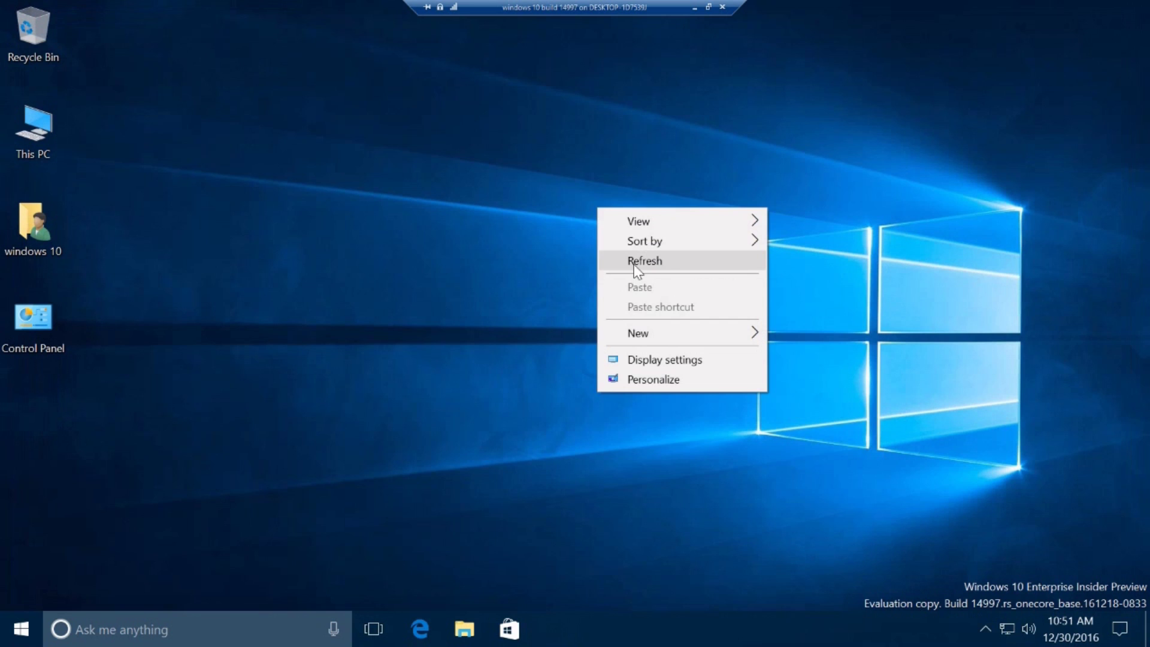
click(609, 259)
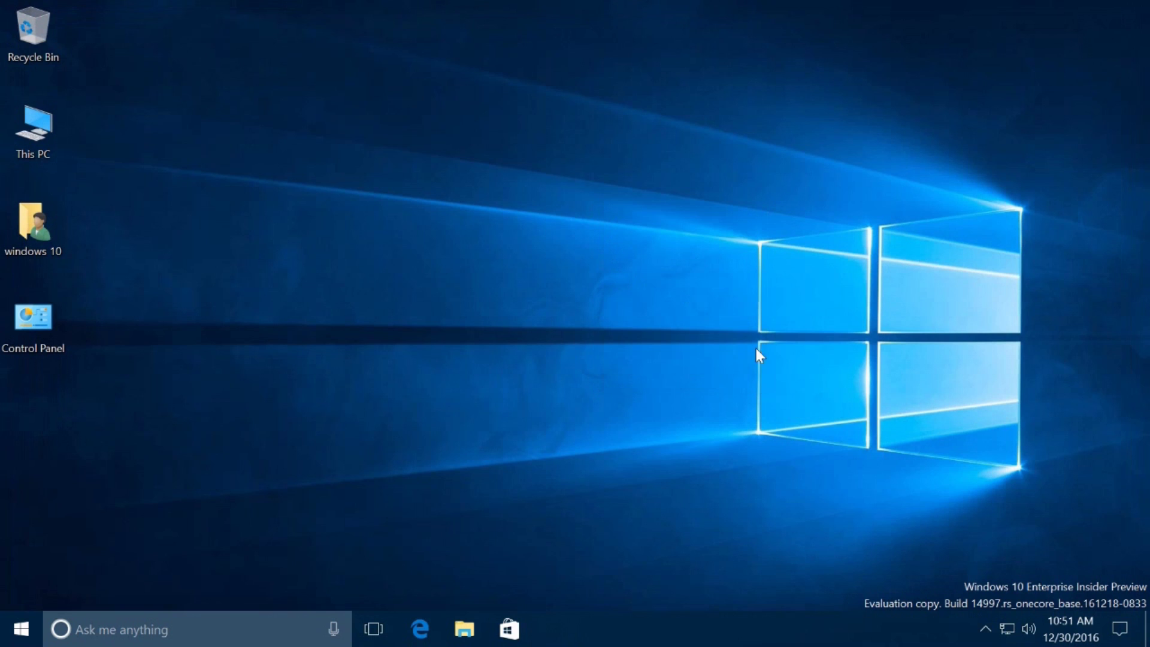
click(1119, 629)
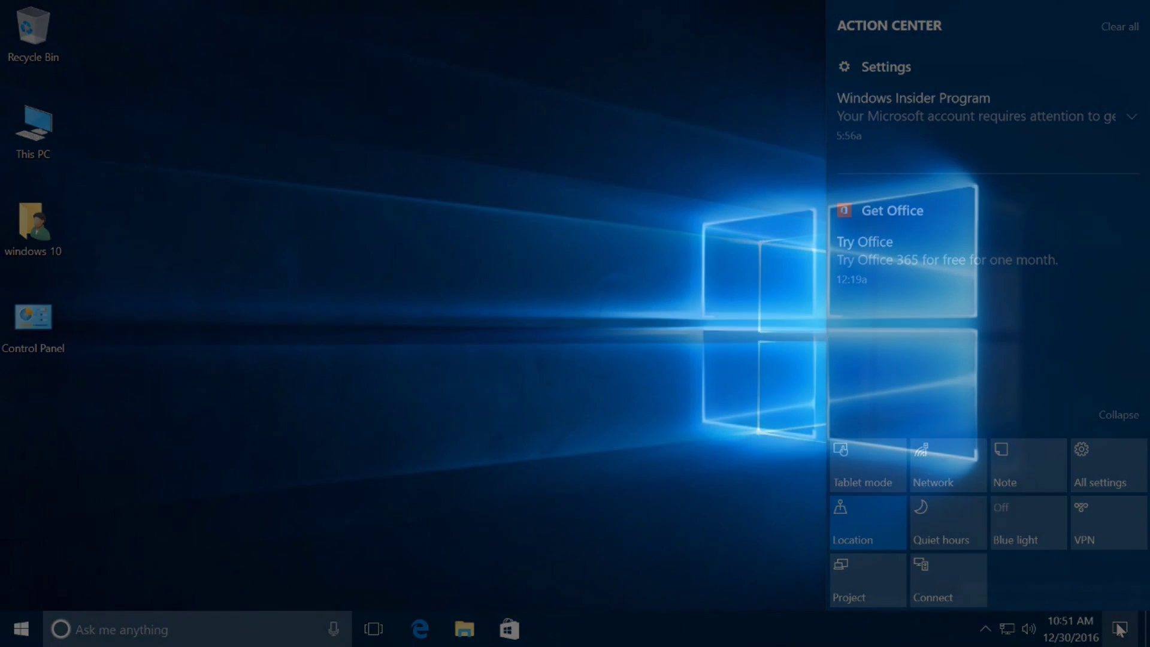